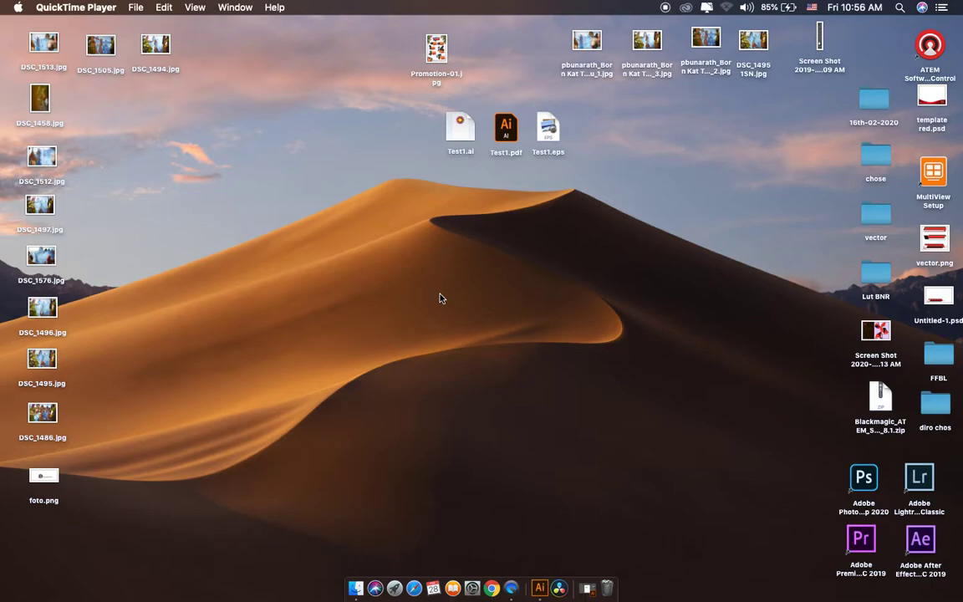
Step: Restore the minimized Test1.ai window from the Dock to show its pink and green ellipses
left_click(587, 591)
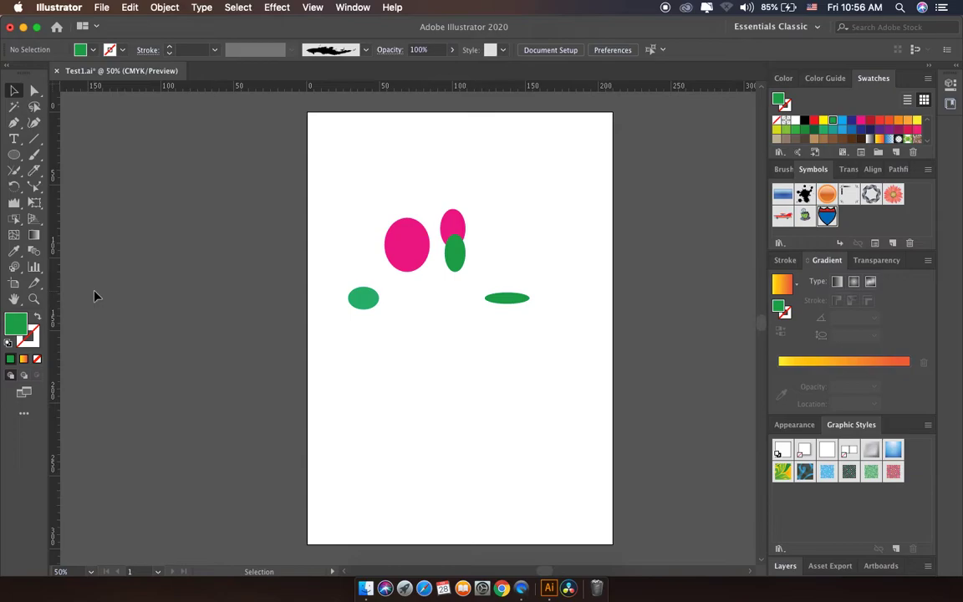
Step: Marquee-select and delete all five ellipses, leaving the Test1.ai artboard blank
left_click_drag(330, 174, 542, 347)
key("Delete")
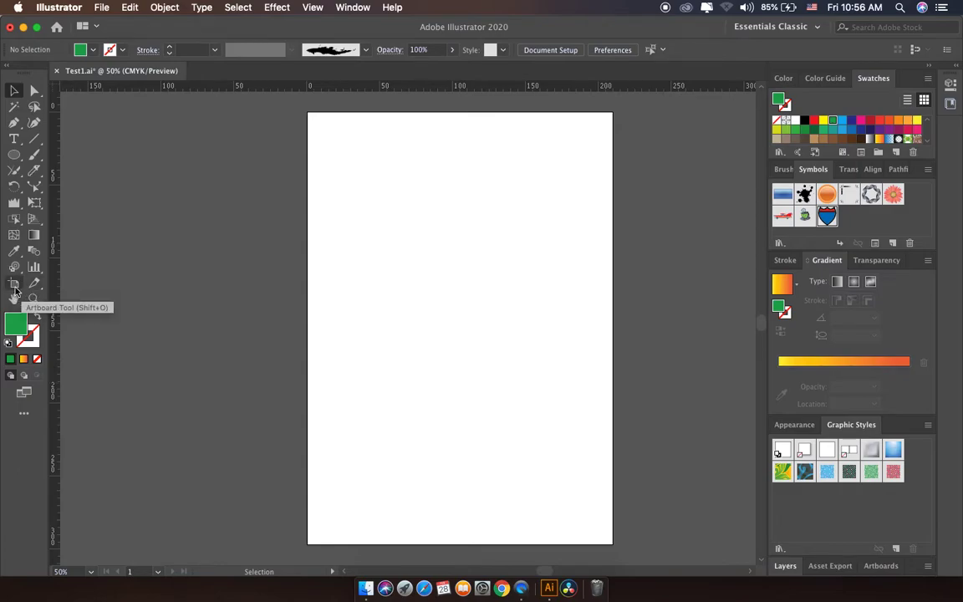
left_click(15, 285)
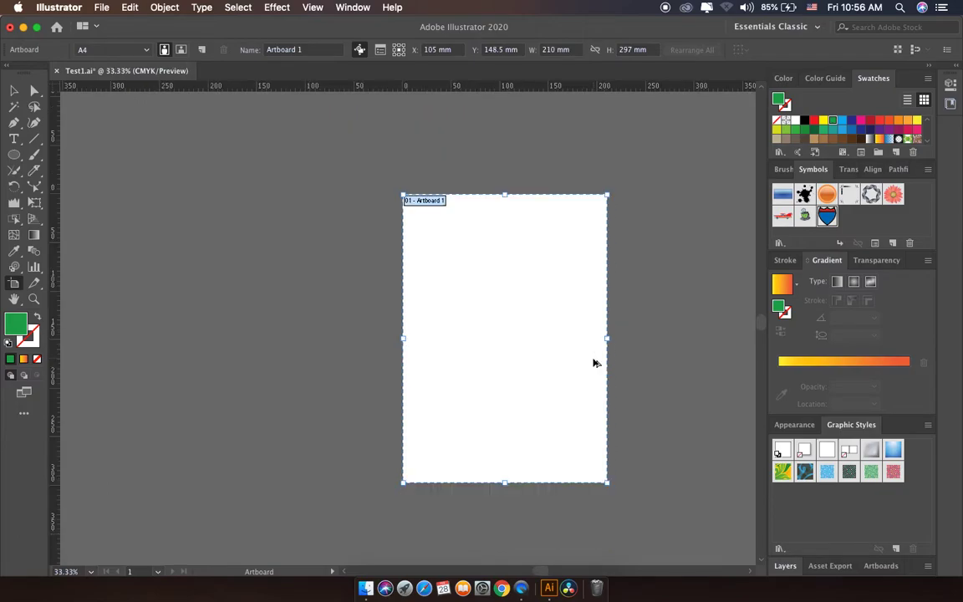
left_click_drag(562, 284, 387, 229)
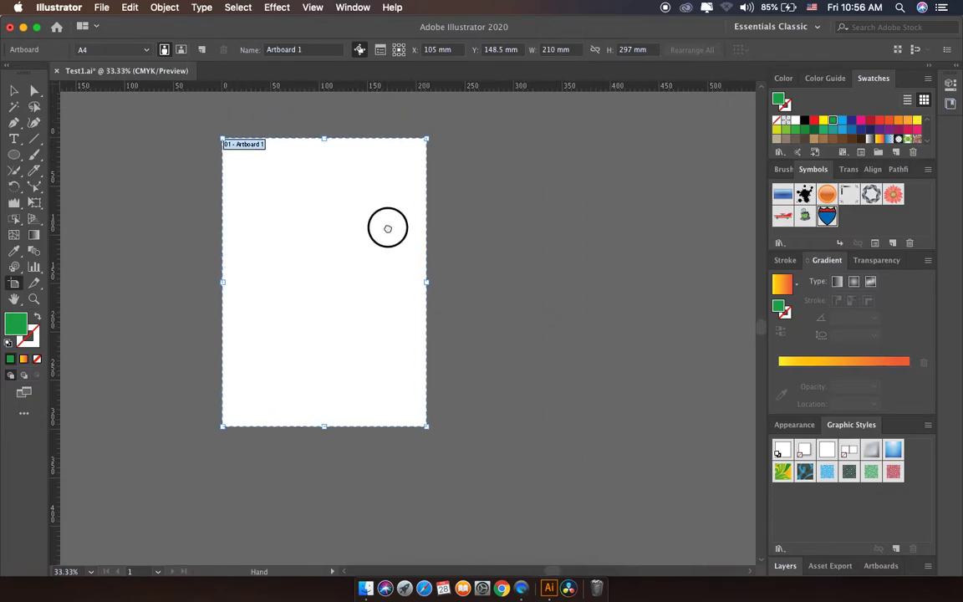
left_click(14, 285)
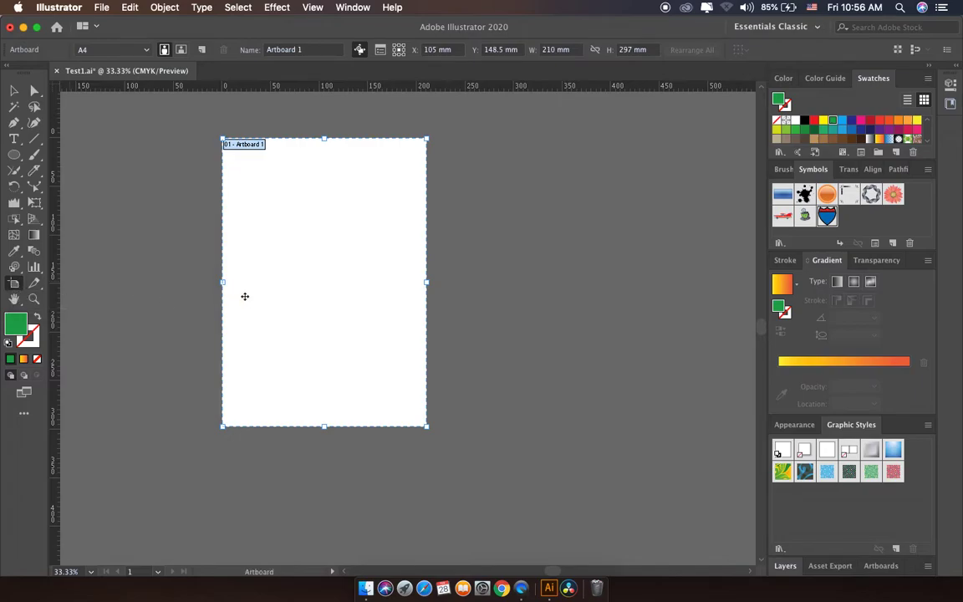
left_click(138, 50)
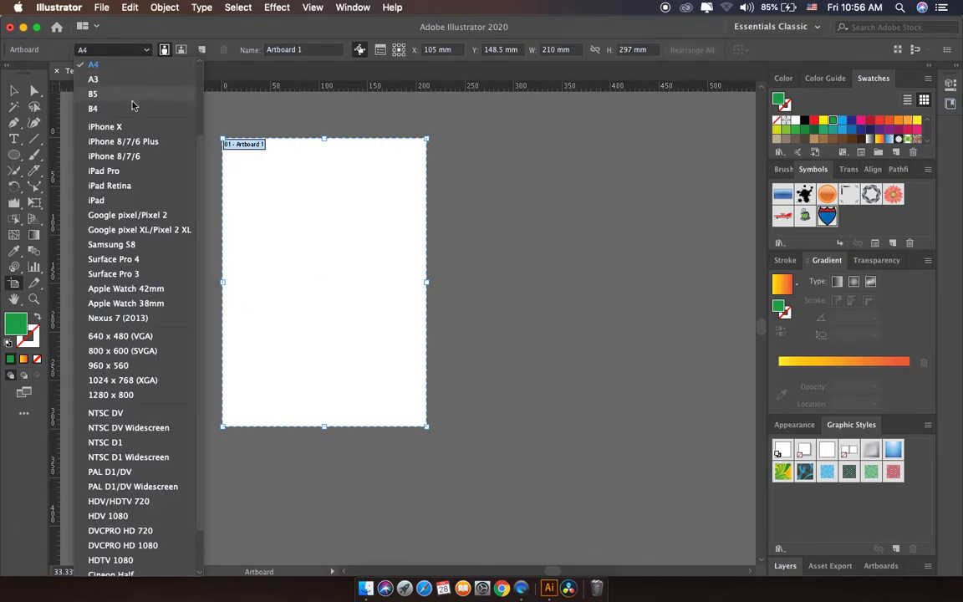
left_click(146, 499)
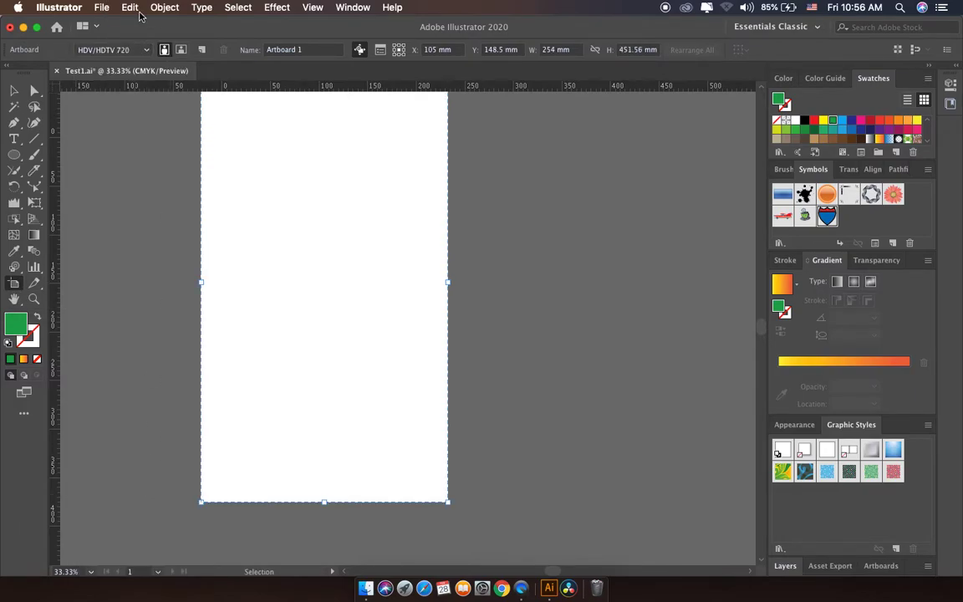
left_click(144, 50)
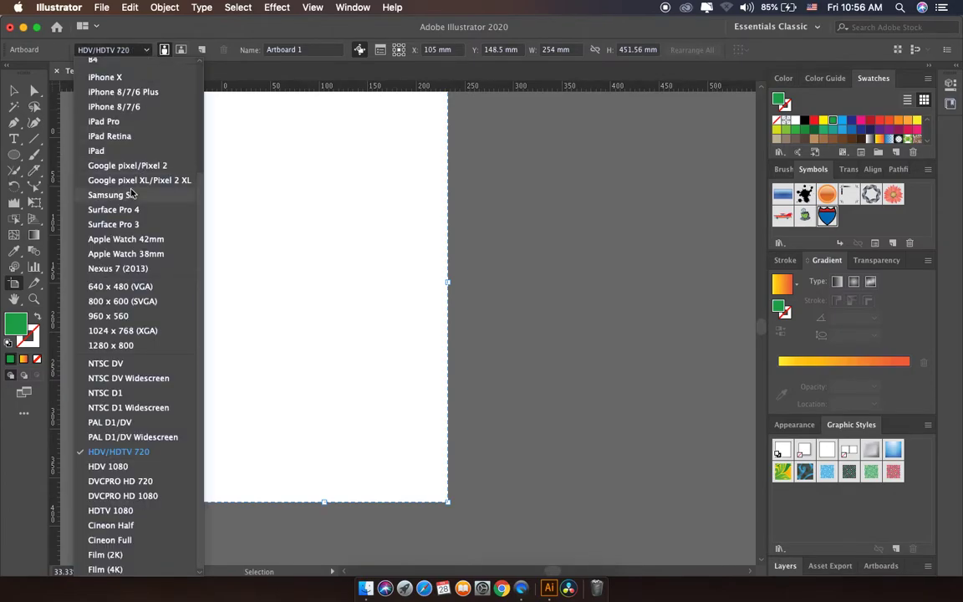
scroll(151, 243, "up", 5)
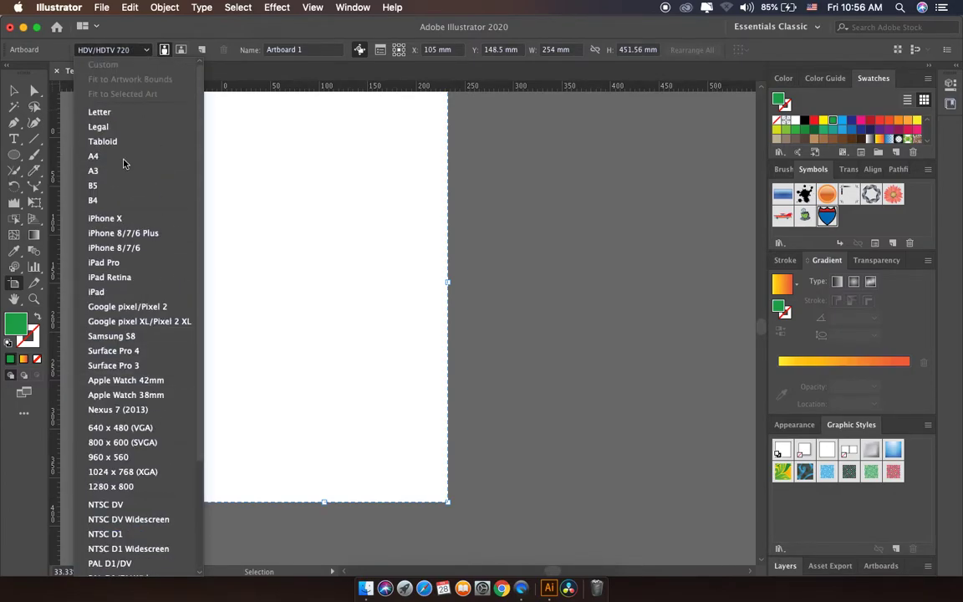
left_click(121, 157)
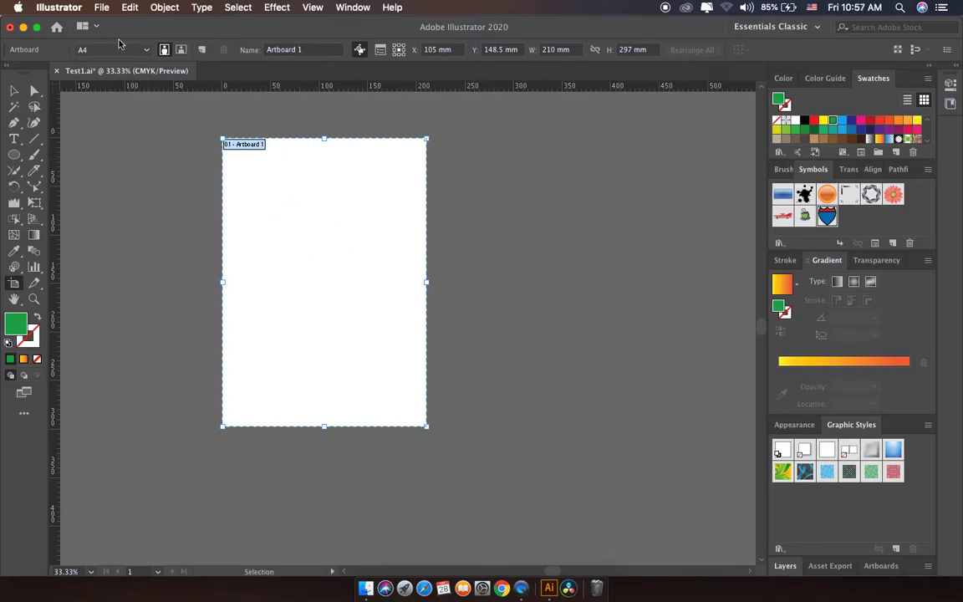
Step: Make the A4 artboard landscape at 297 × 210 mm with width and height proportions linked
left_click(180, 49)
left_click(165, 49)
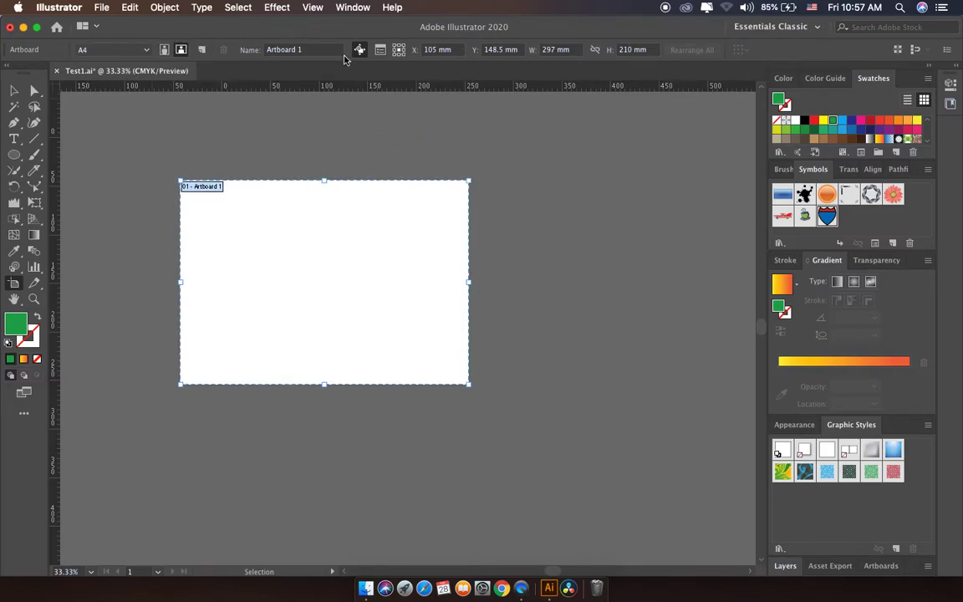
left_click(319, 50)
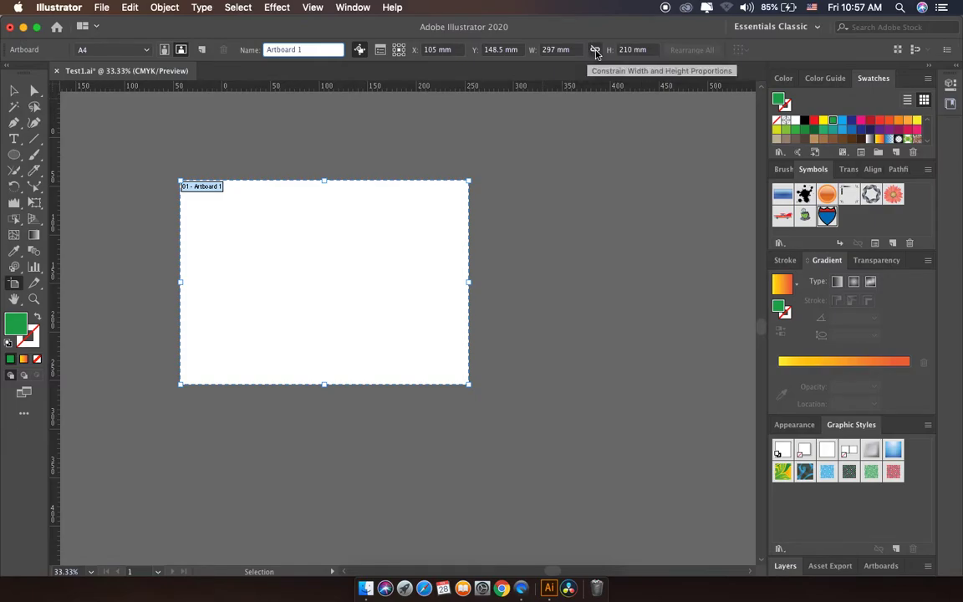
left_click(596, 51)
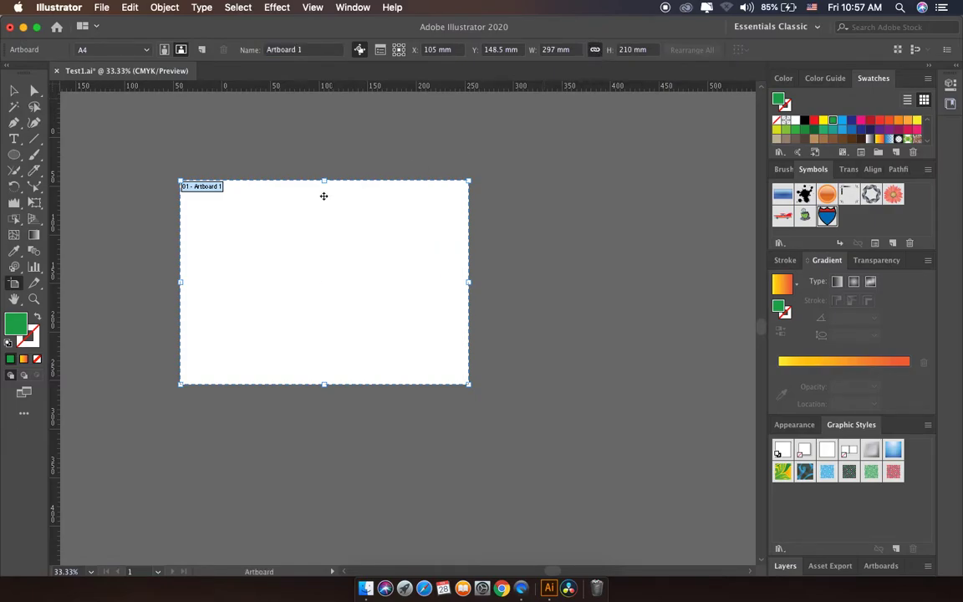
key("Tab")
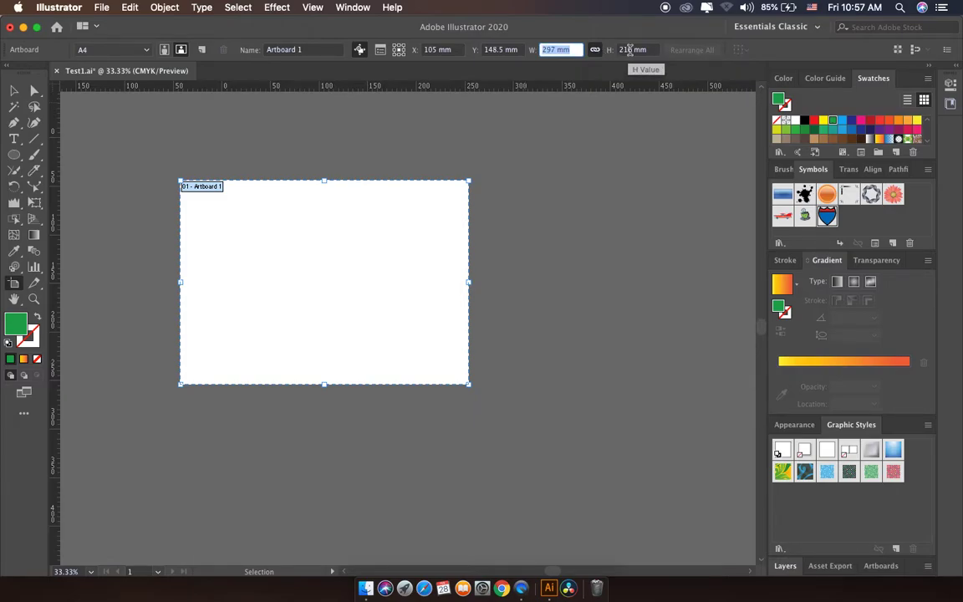
left_click(379, 50)
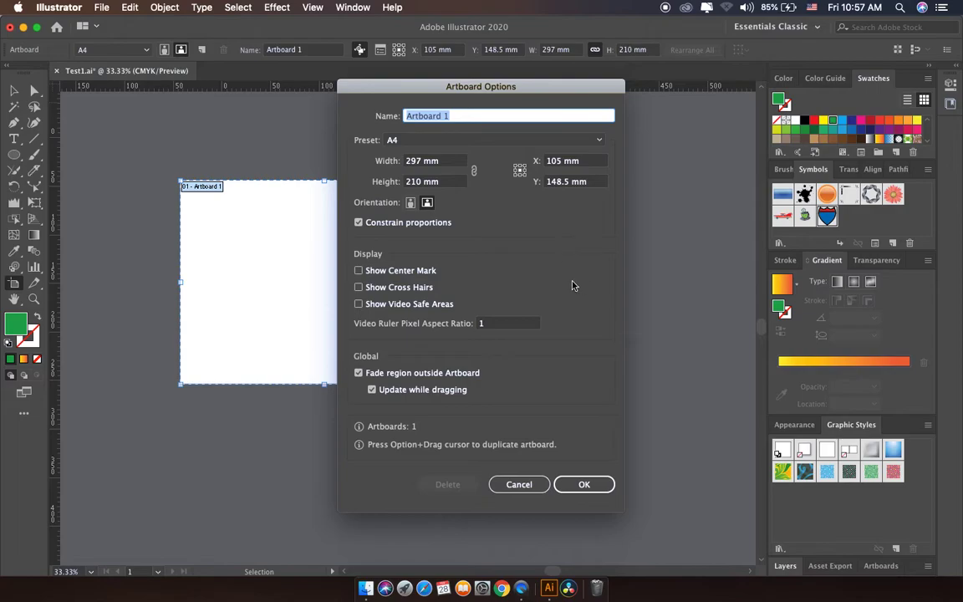
left_click(518, 485)
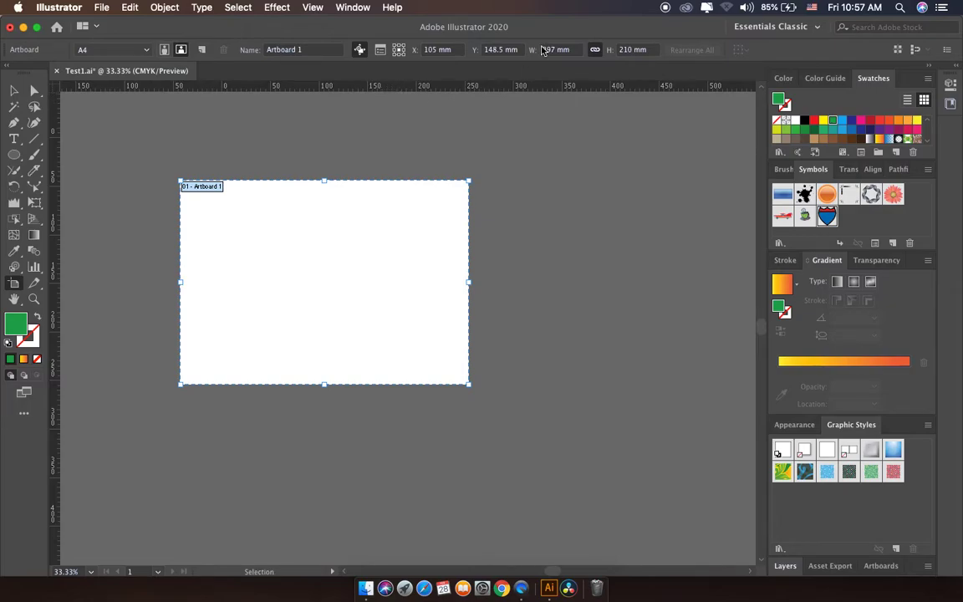
right_click(561, 87)
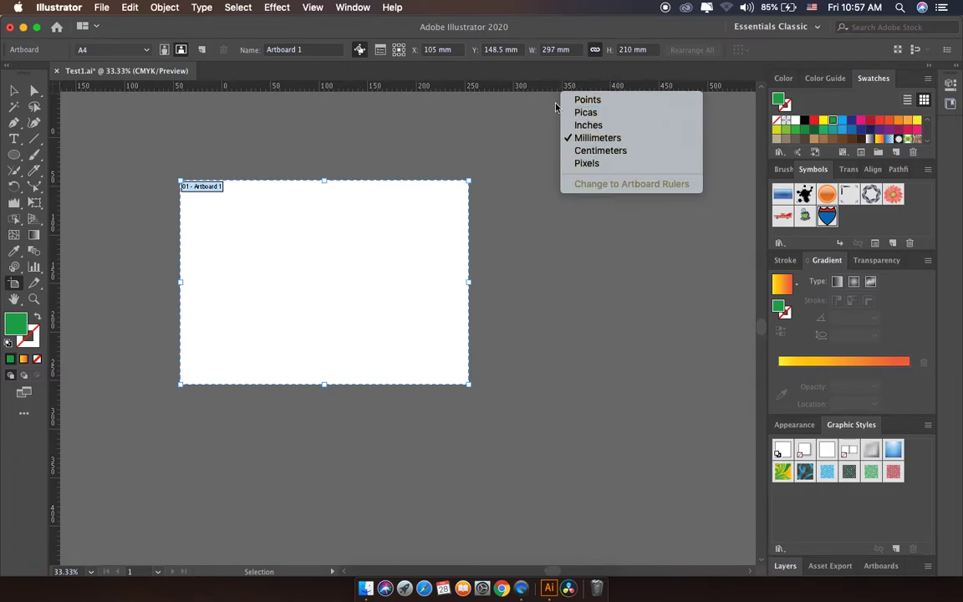
Step: Switch units to centimetres and resize the artboard proportionally to 14.85 × 10.5 cm via 10.5 cm height
left_click(585, 151)
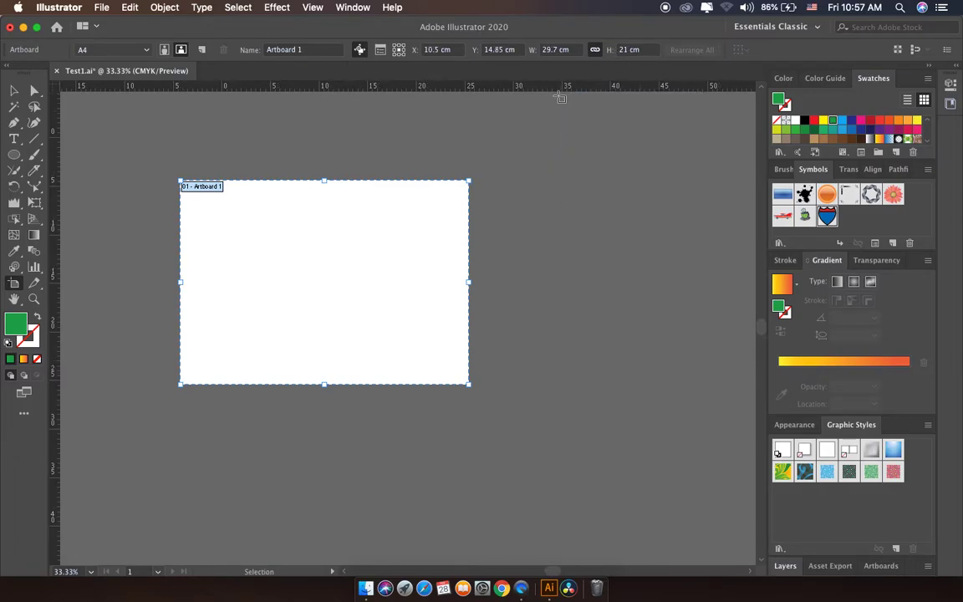
left_click(576, 50)
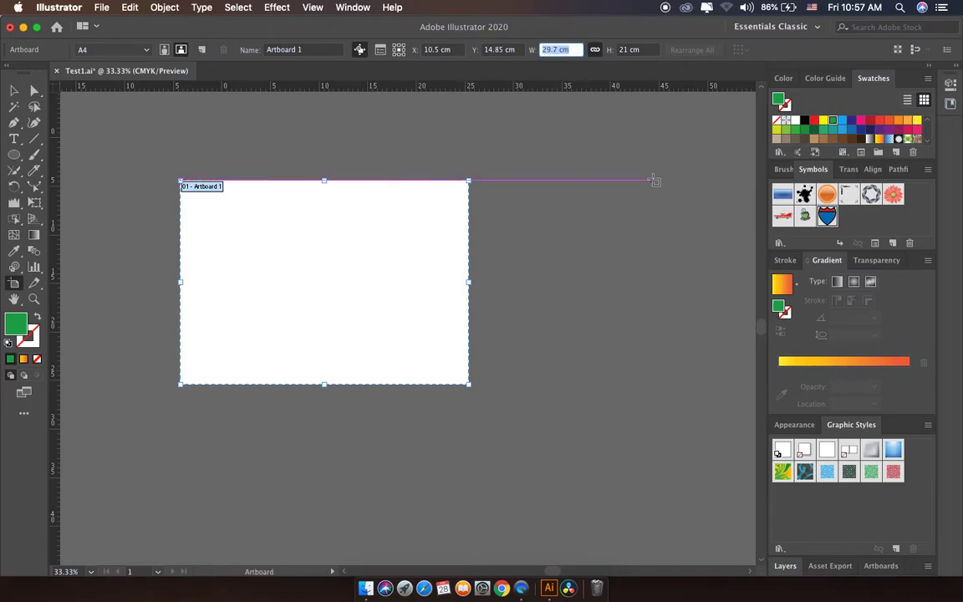
left_click(622, 50)
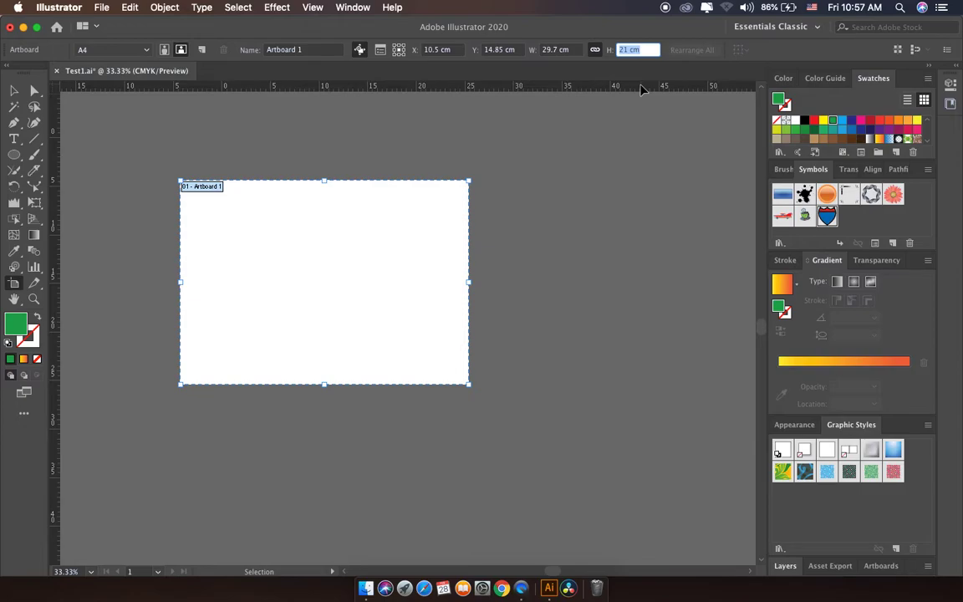
type("10.5")
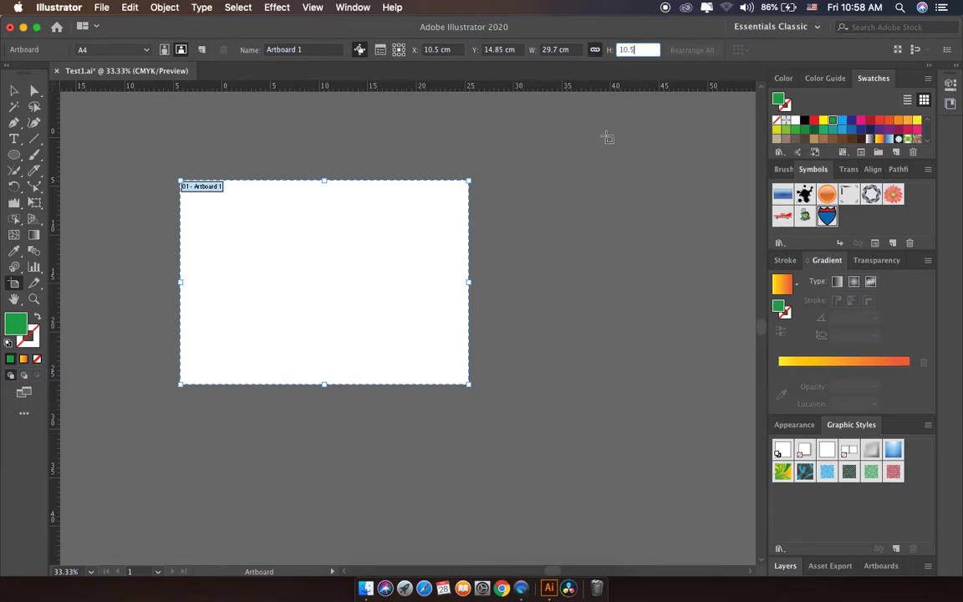
key("Return")
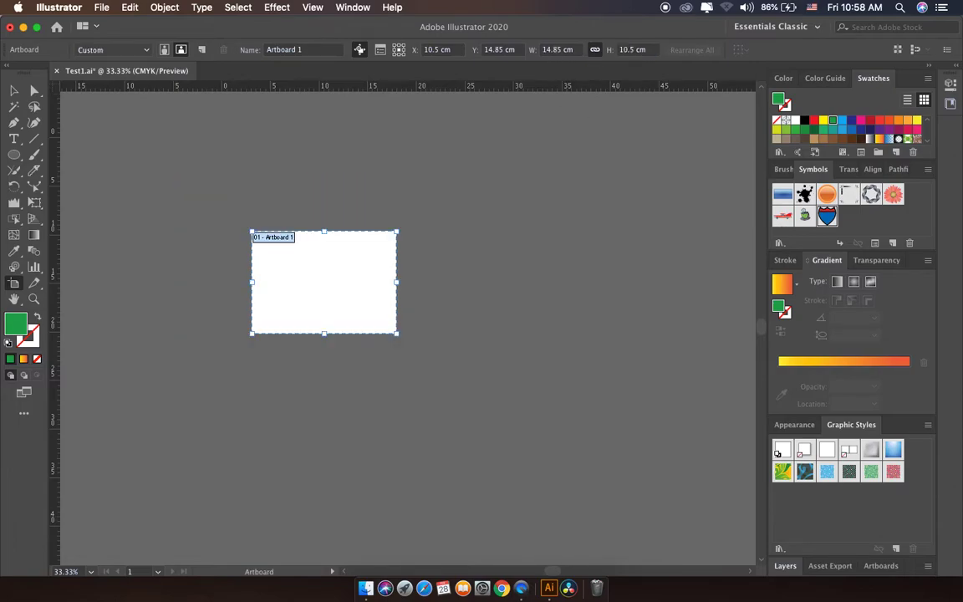
key("ctrl+1")
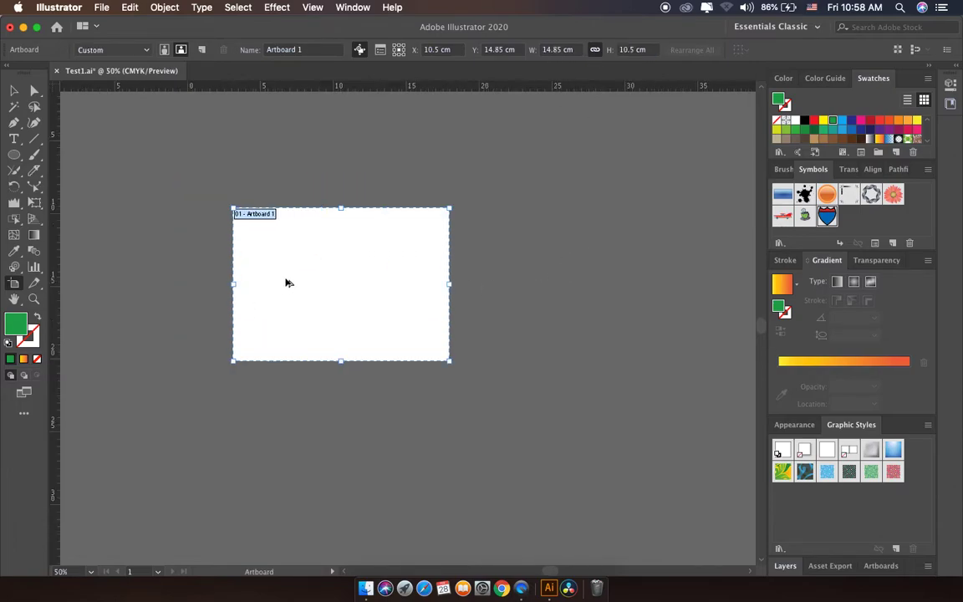
Step: Toggle the artboard to portrait and back to landscape, then pan the view upward
left_click(165, 49)
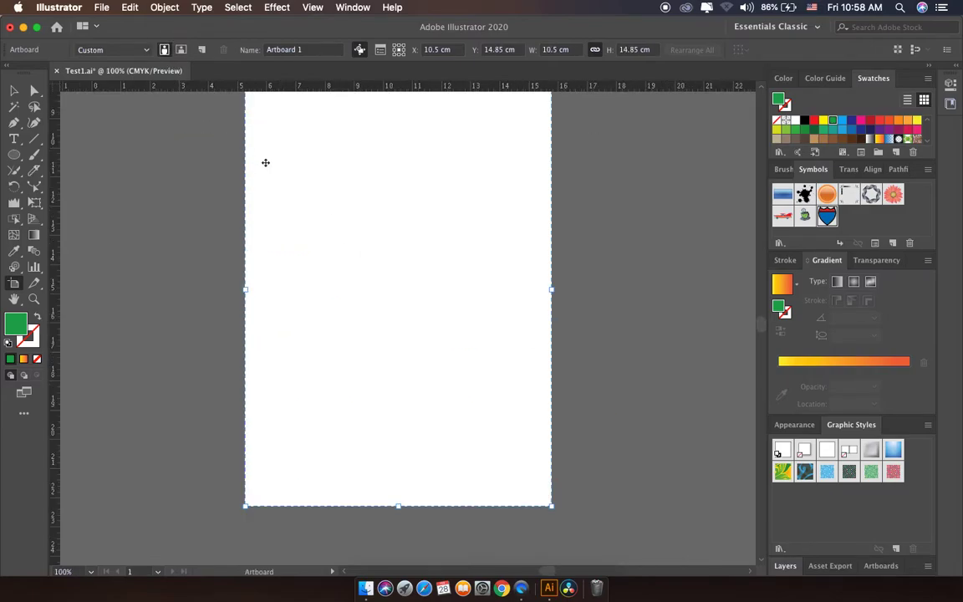
key("ctrl+plus")
key("ctrl+minus")
key("ctrl+minus")
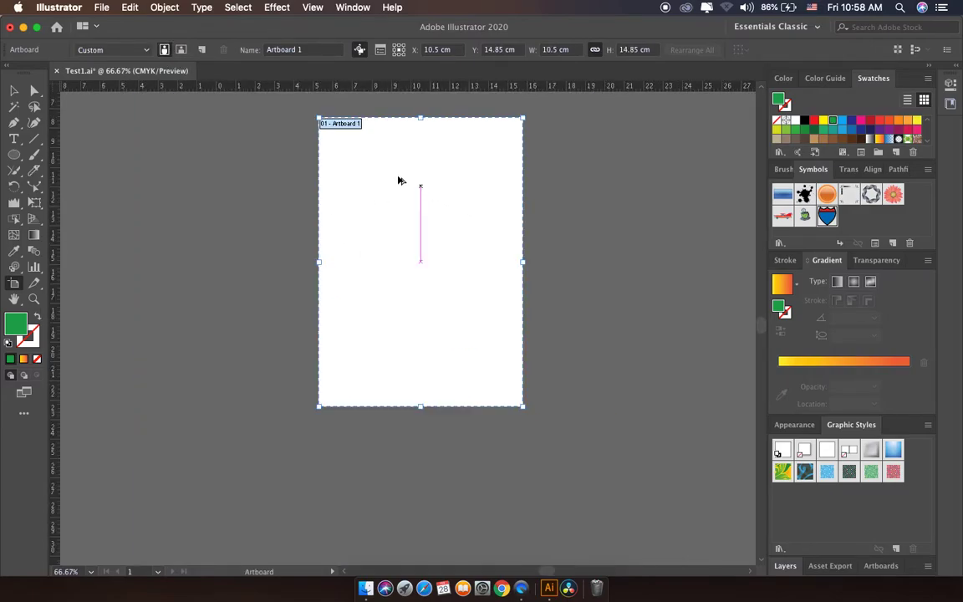
left_click(181, 49)
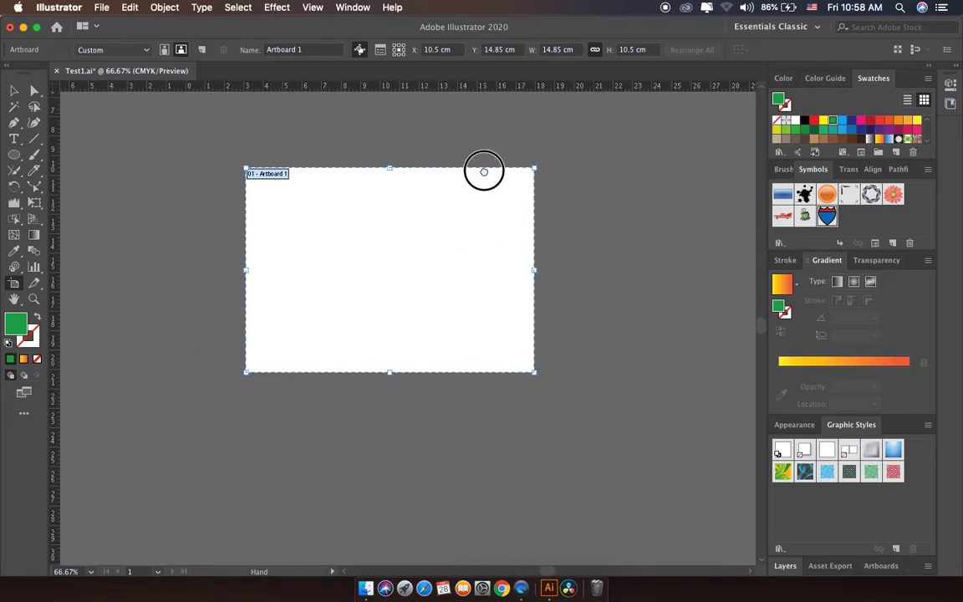
key("space")
left_click_drag(385, 280, 381, 237)
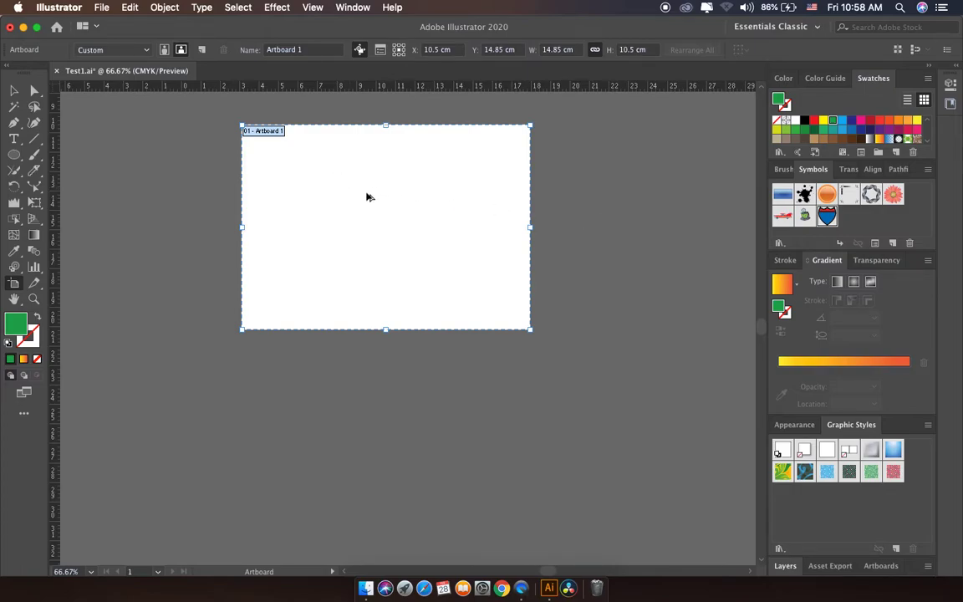
Step: Try duplicating Artboard 1 below and to the right, then delete the copies
left_click_drag(367, 196, 368, 435)
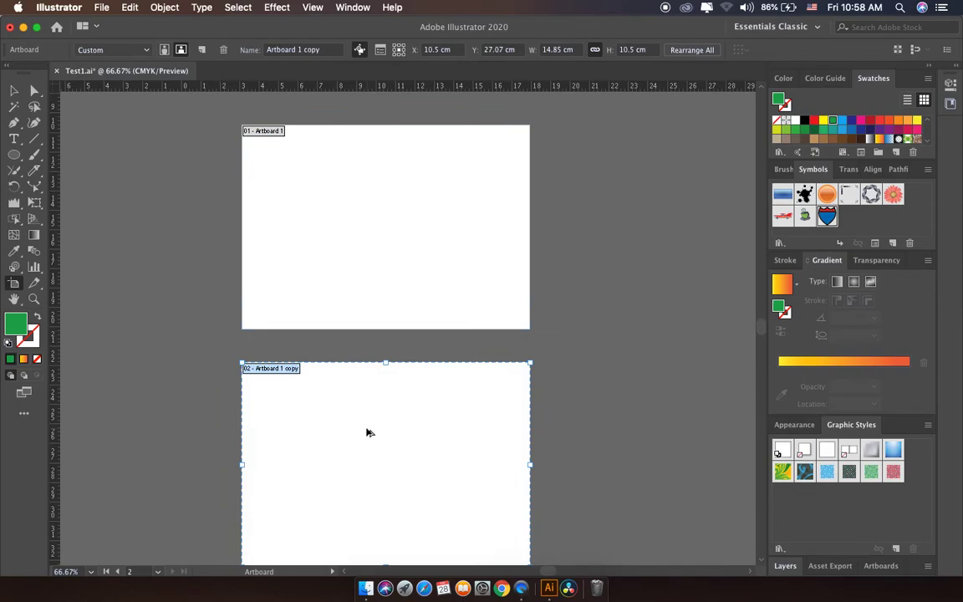
key("Delete")
left_click_drag(350, 239, 676, 249)
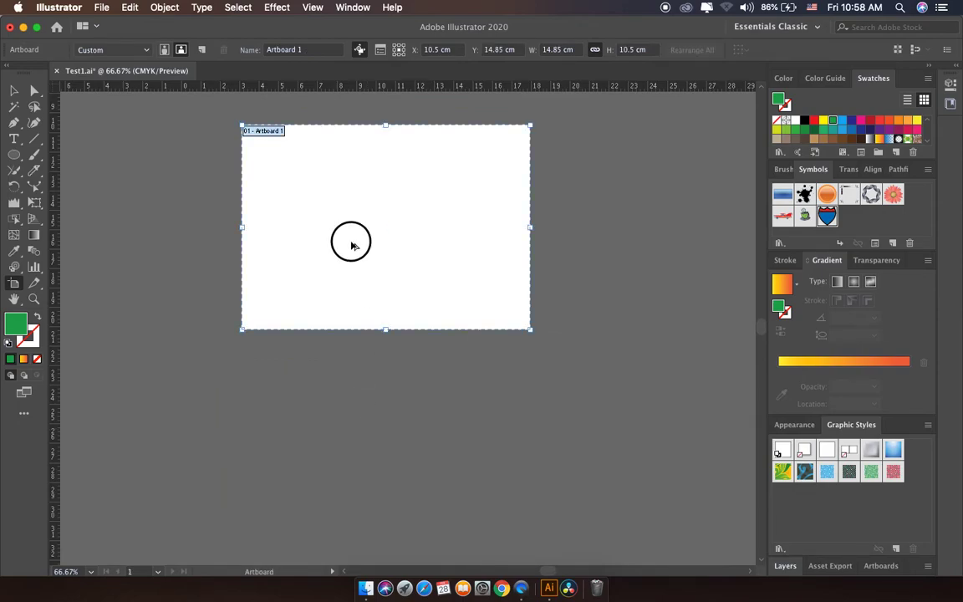
mouse_move(676, 249)
left_mouse_down()
mouse_move(457, 241)
mouse_move(504, 249)
left_mouse_up()
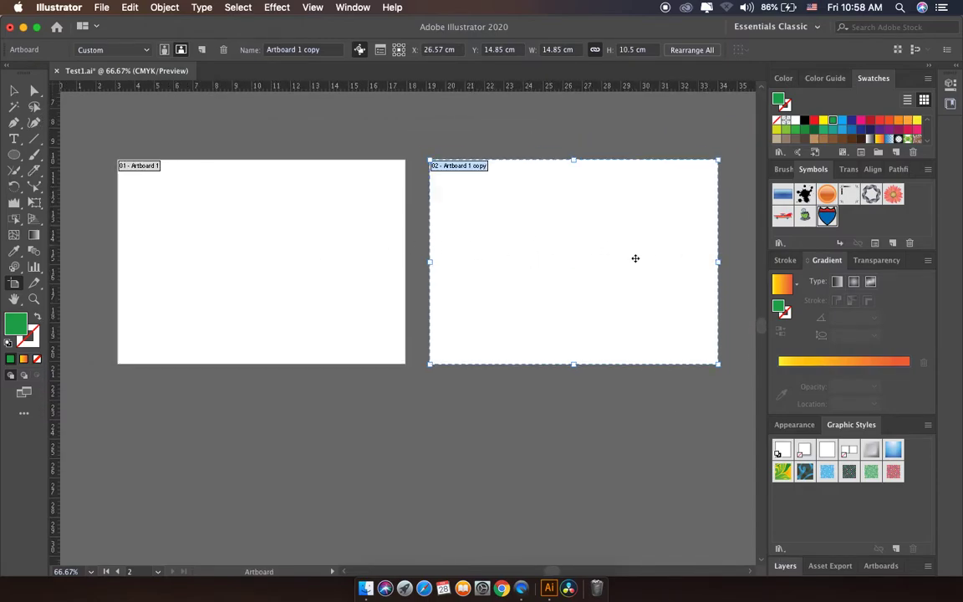
key("Delete")
left_click(15, 91)
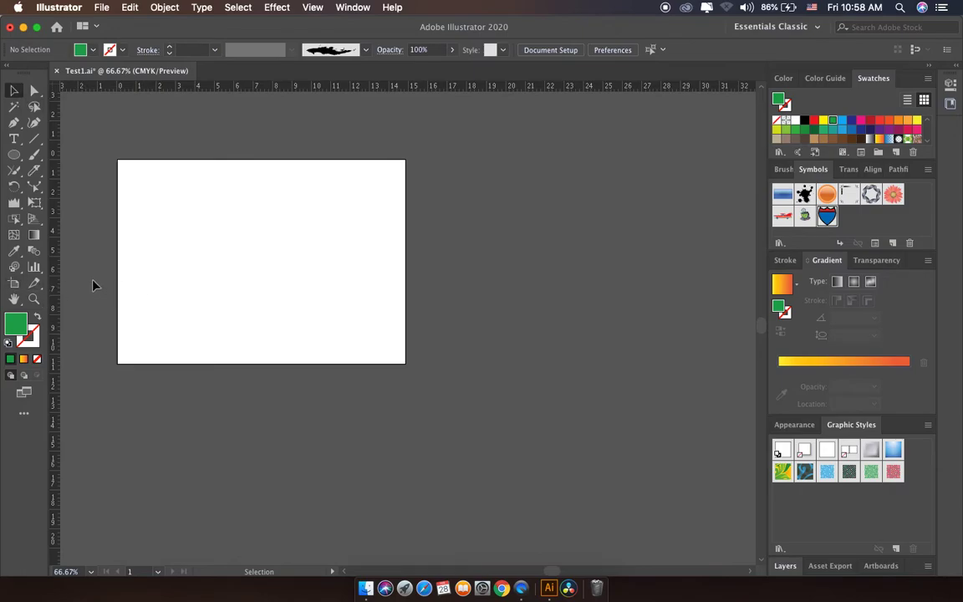
Step: Draw five green ellipses of varying sizes on Artboard 1 and duplicate the artboard to the right
left_click(14, 154)
left_click_drag(177, 191, 214, 221)
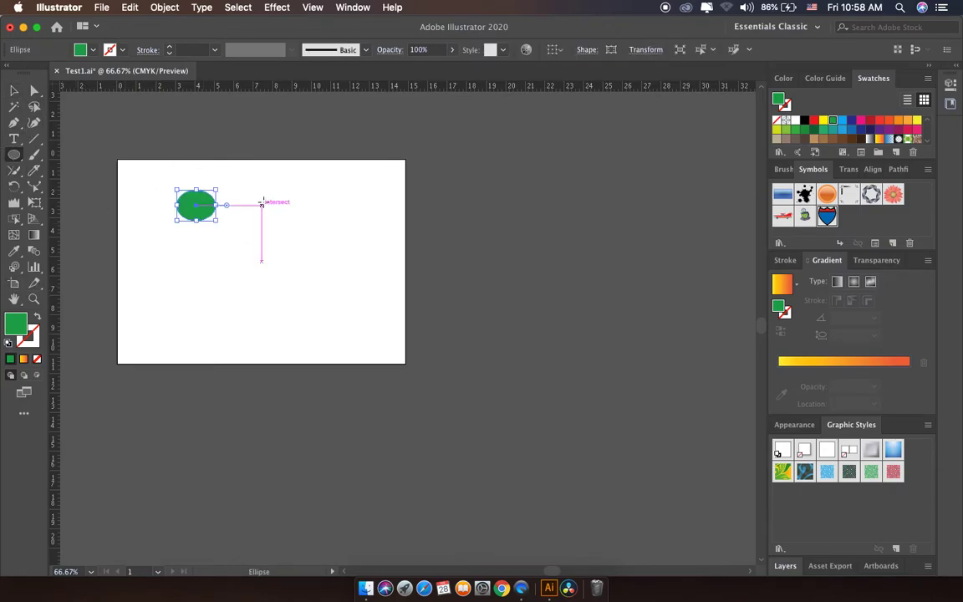
left_click_drag(265, 193, 323, 249)
left_click_drag(179, 267, 193, 304)
left_click_drag(340, 290, 415, 345)
mouse_move(311, 392)
left_mouse_down()
mouse_move(291, 351)
mouse_move(245, 335)
left_mouse_up()
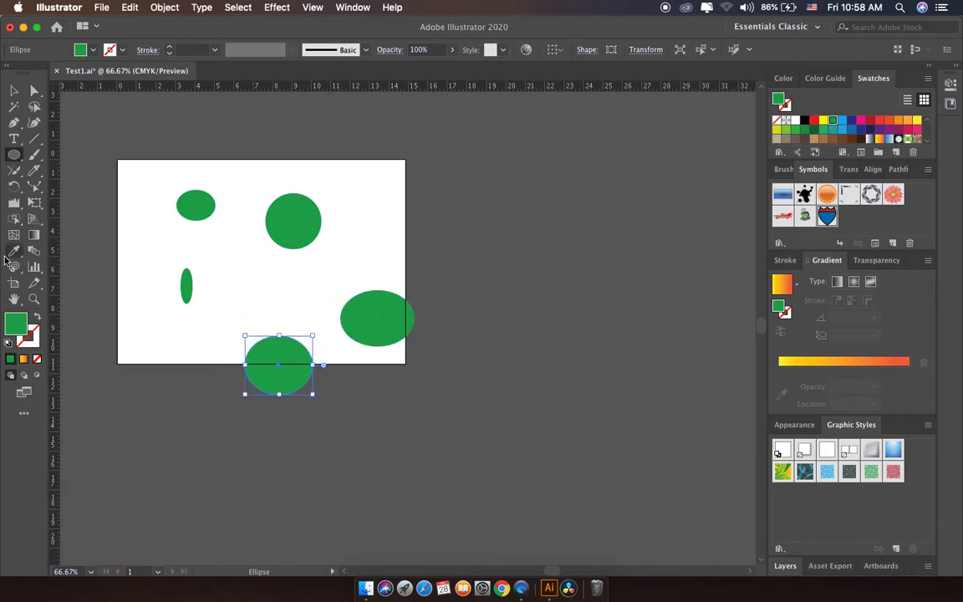
left_click(13, 285)
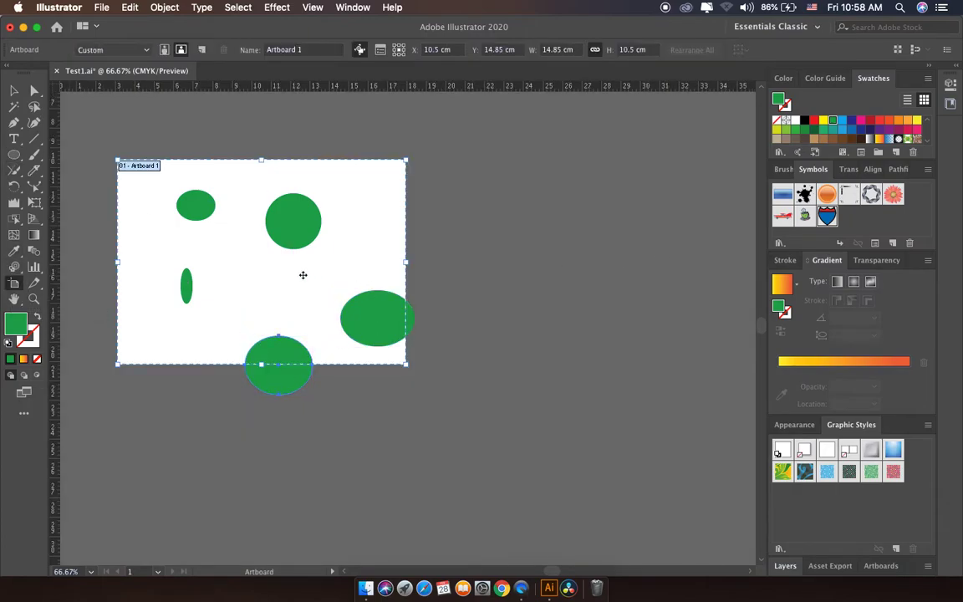
left_click_drag(278, 272, 610, 273)
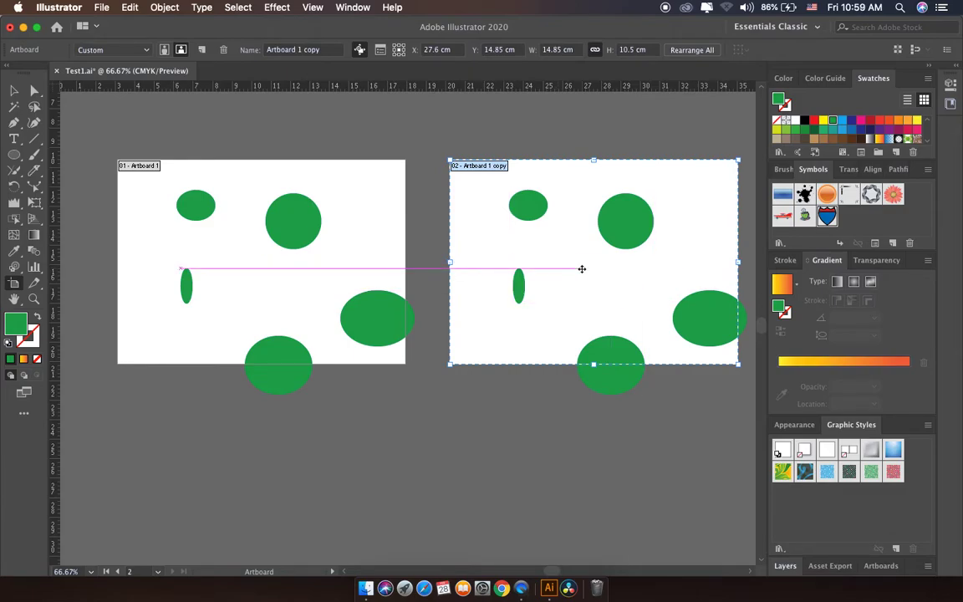
Step: Add third and fourth copies of the ellipse artboard below and at lower right
scroll(472, 316, "up", 1)
scroll(472, 315, "down", 1)
scroll(473, 315, "down", 2)
scroll(472, 316, "up", 1)
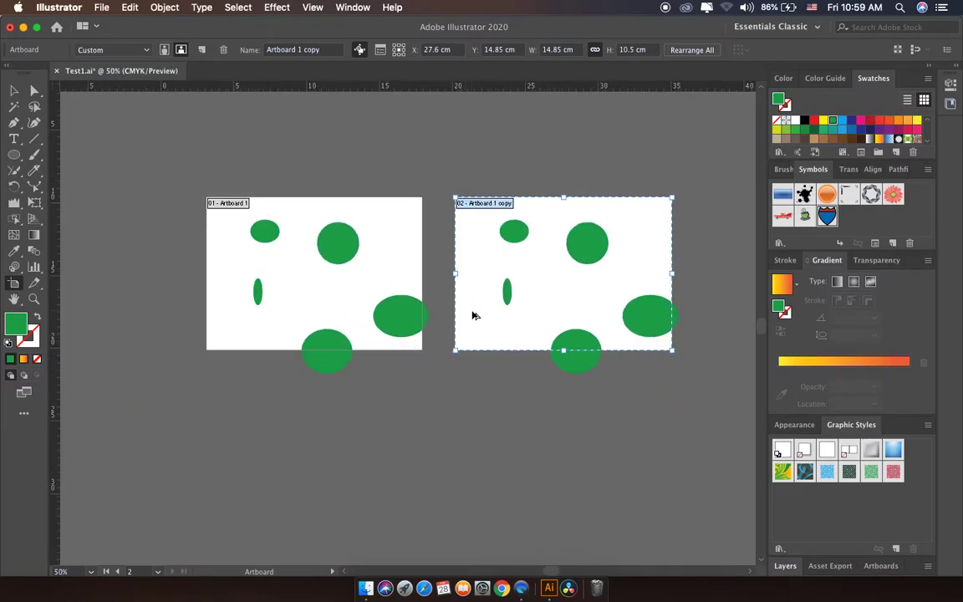
scroll(473, 315, "down", 5)
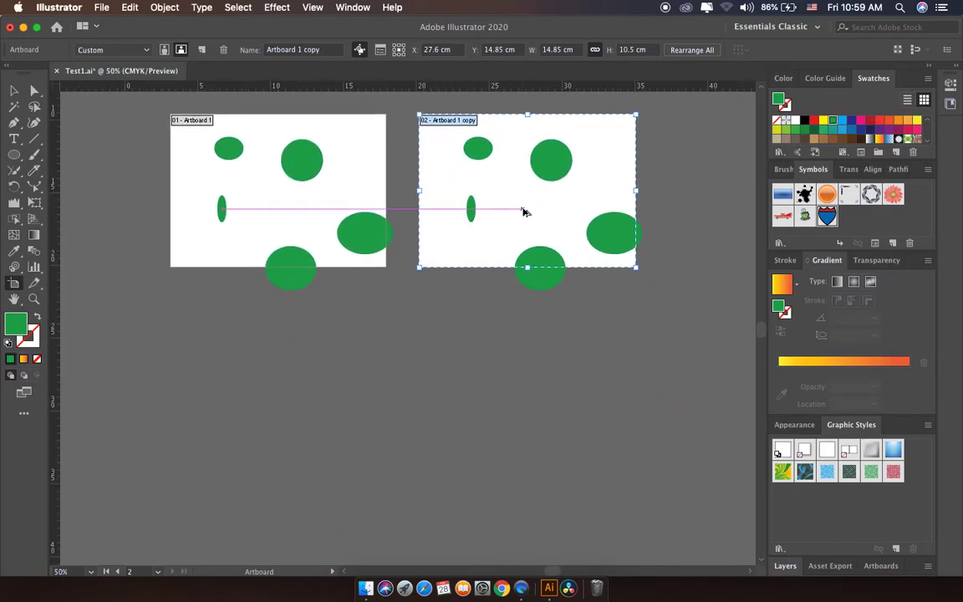
left_click_drag(524, 213, 276, 384)
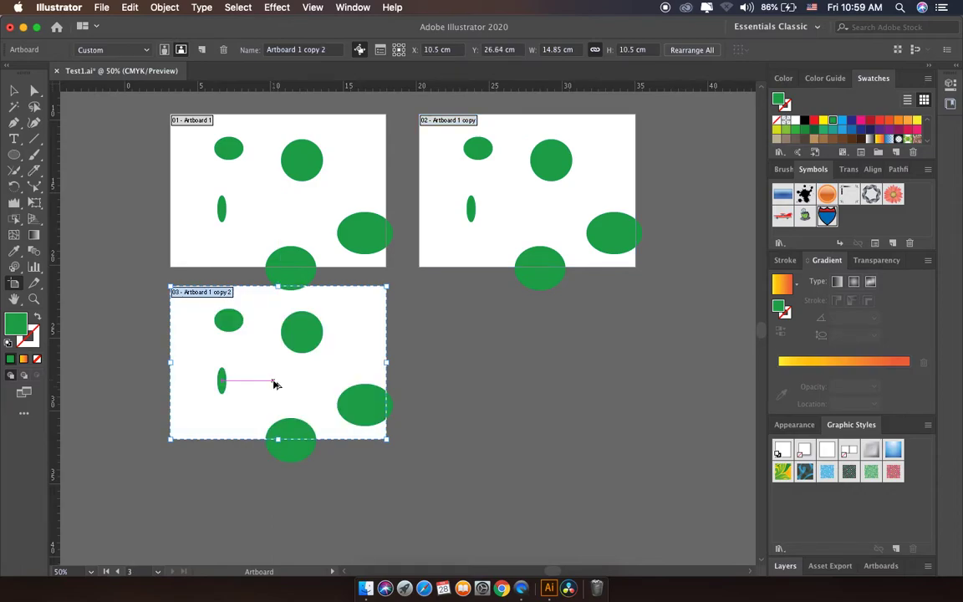
left_click_drag(280, 383, 559, 406)
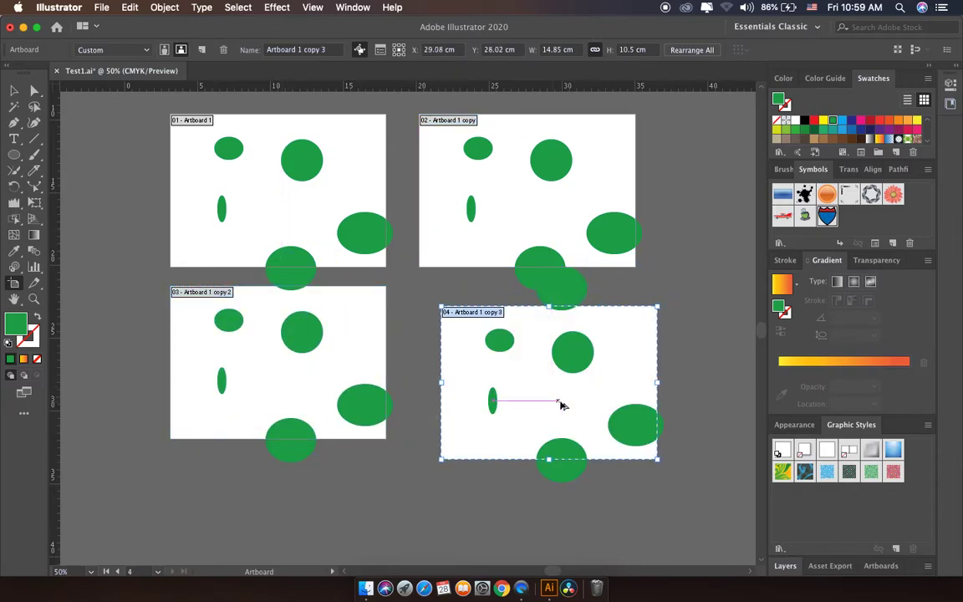
Step: Move the fourth artboard up and right, then bring up Rearrange All Artboards
scroll(559, 405, "up", 1)
scroll(559, 406, "down", 4)
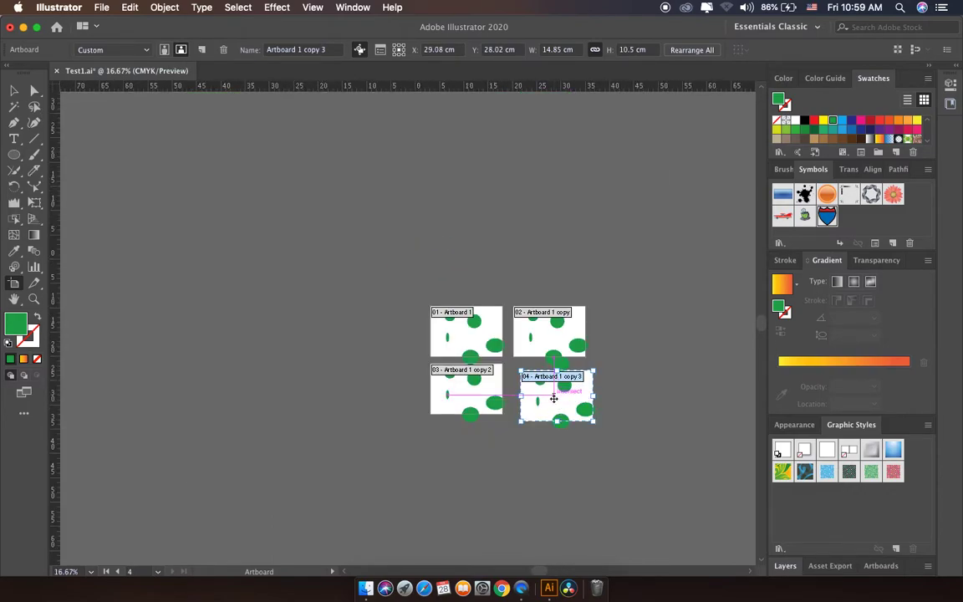
left_click_drag(554, 399, 641, 257)
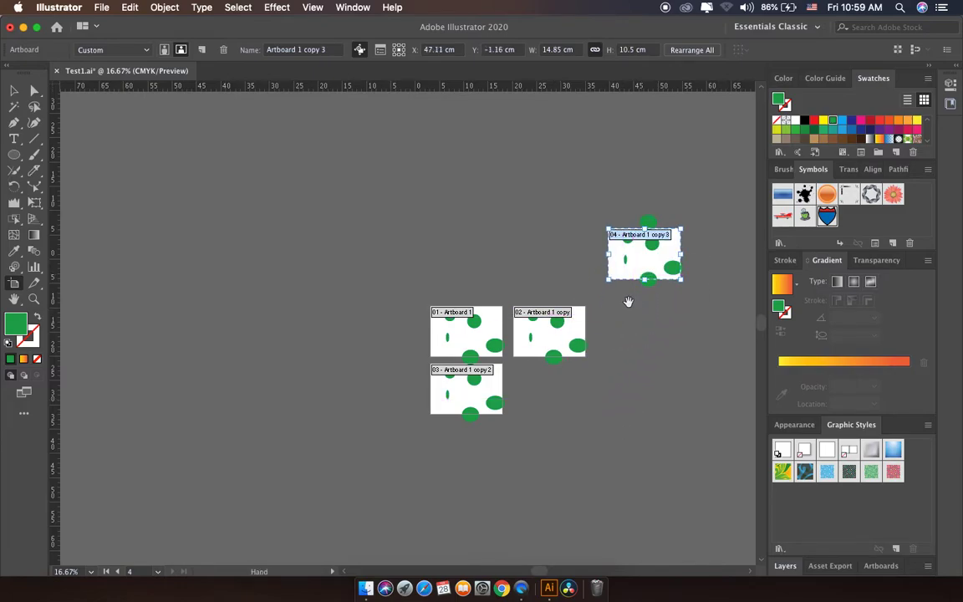
scroll(466, 290, "up", 1)
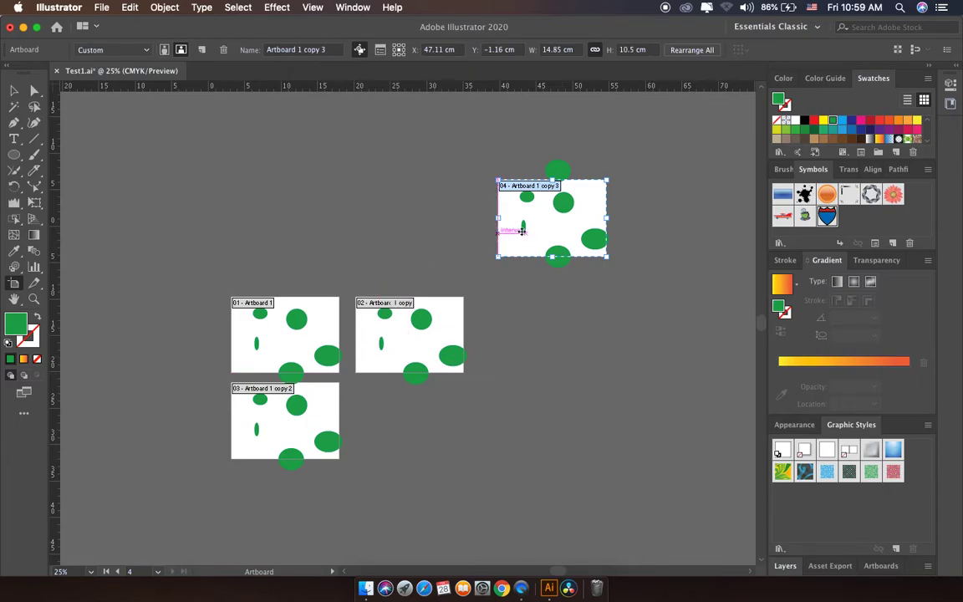
left_click(698, 53)
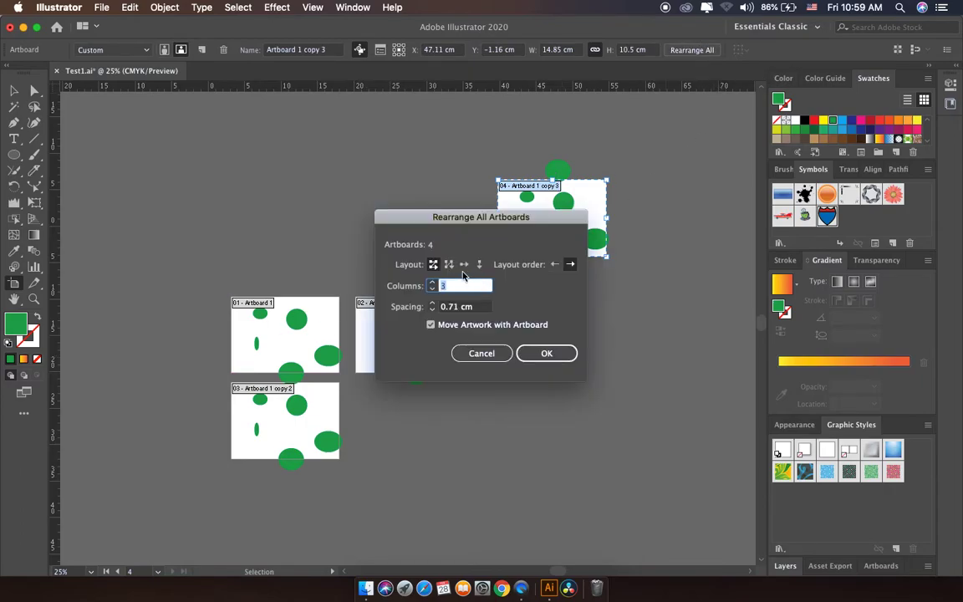
Step: Arrange the four artboards in a two-by-two grid by column and zoom out to view it
left_click(442, 285)
type("4")
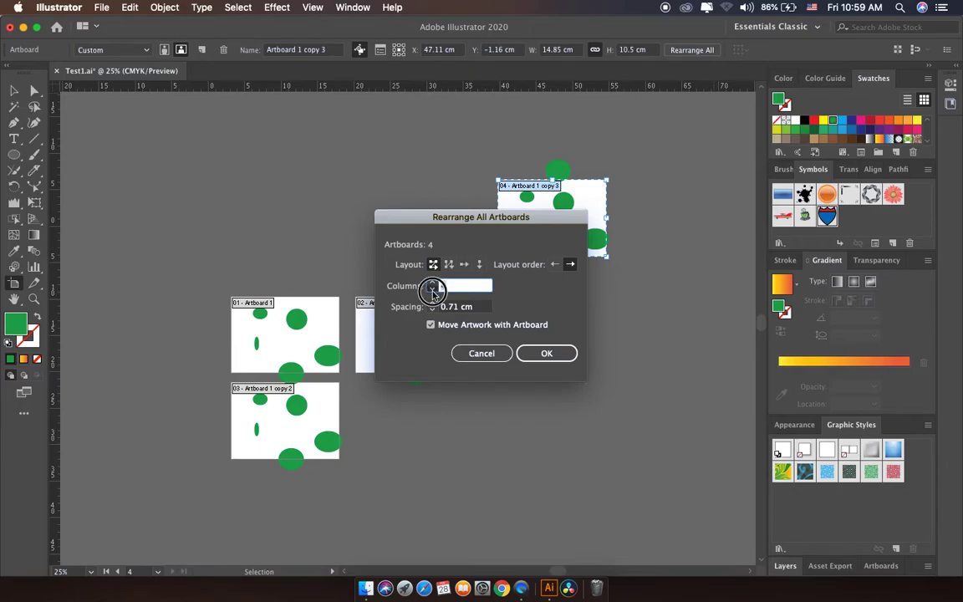
left_click(448, 266)
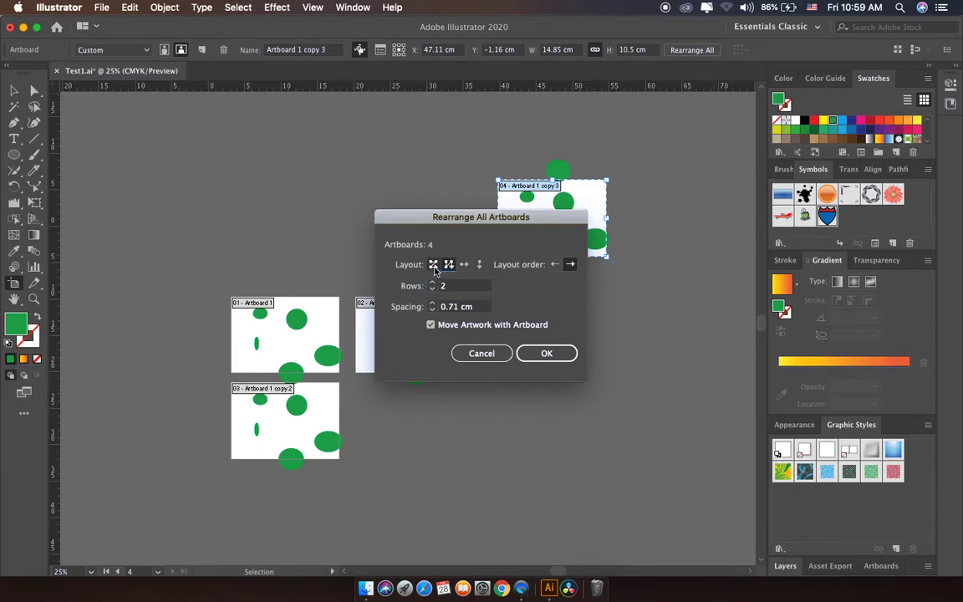
left_click(544, 353)
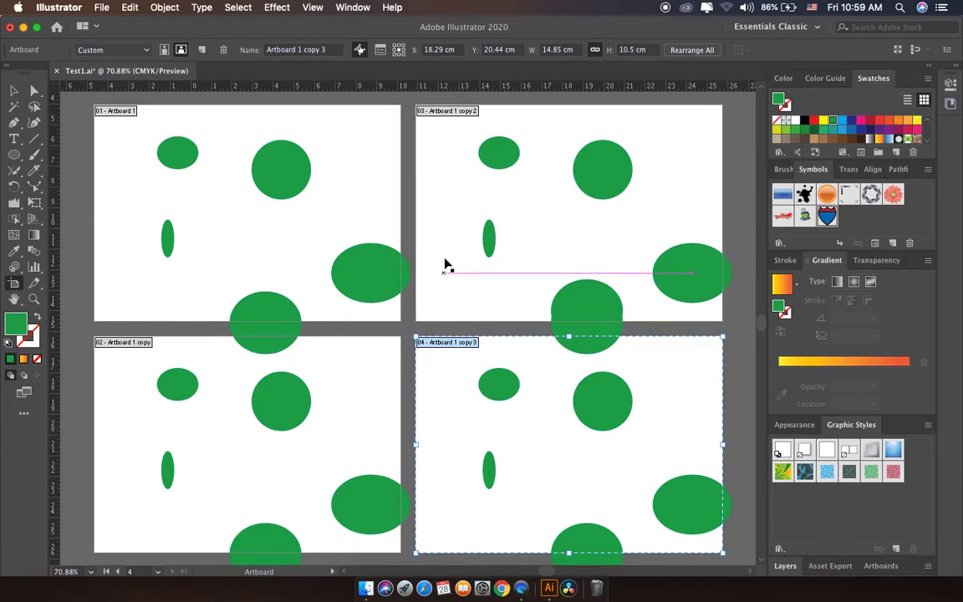
key("super+minus")
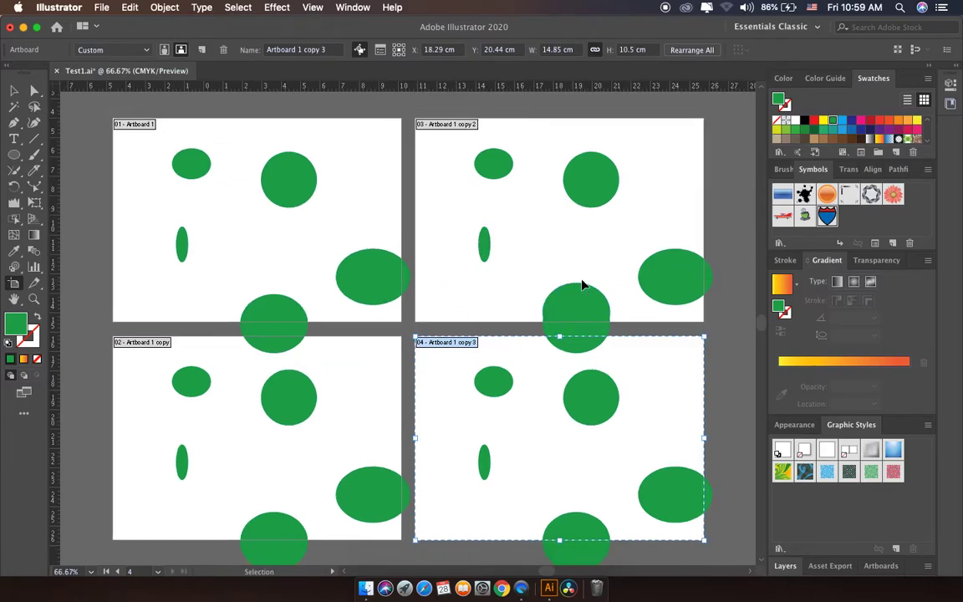
key("super+minus")
left_click(14, 90)
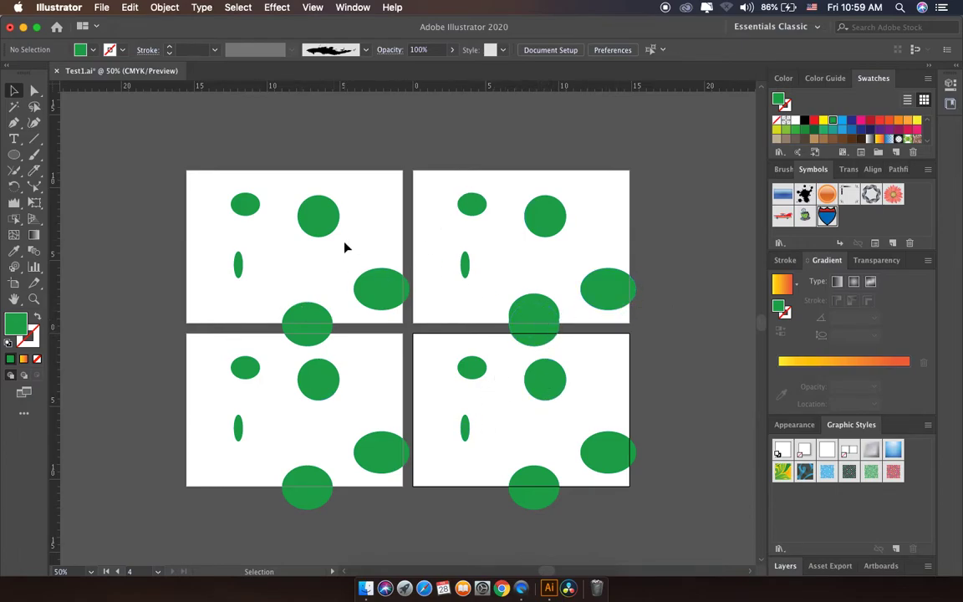
left_click(102, 8)
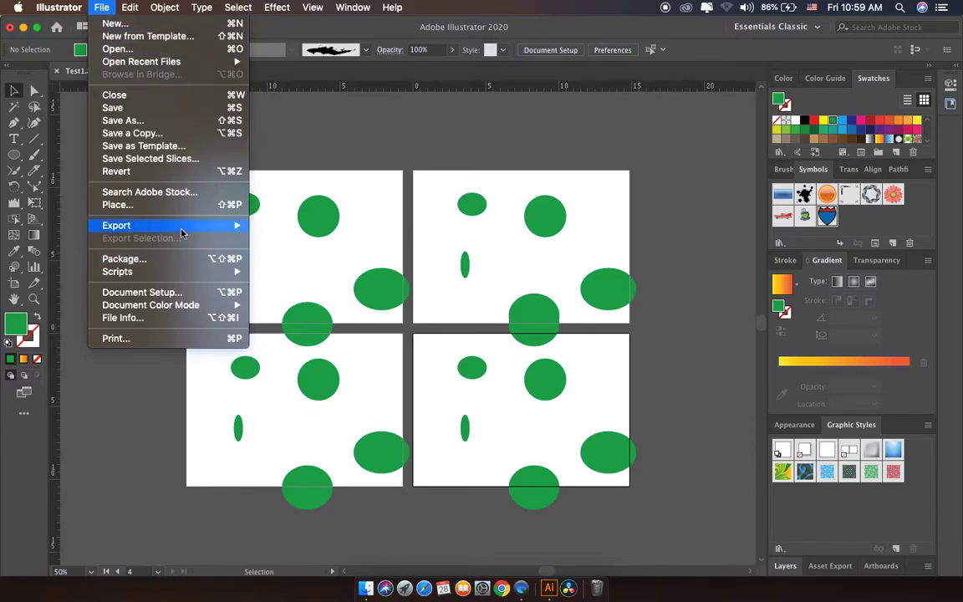
Step: Start saving Test1 on the Desktop with Illustrator EPS as the format
left_click(153, 124)
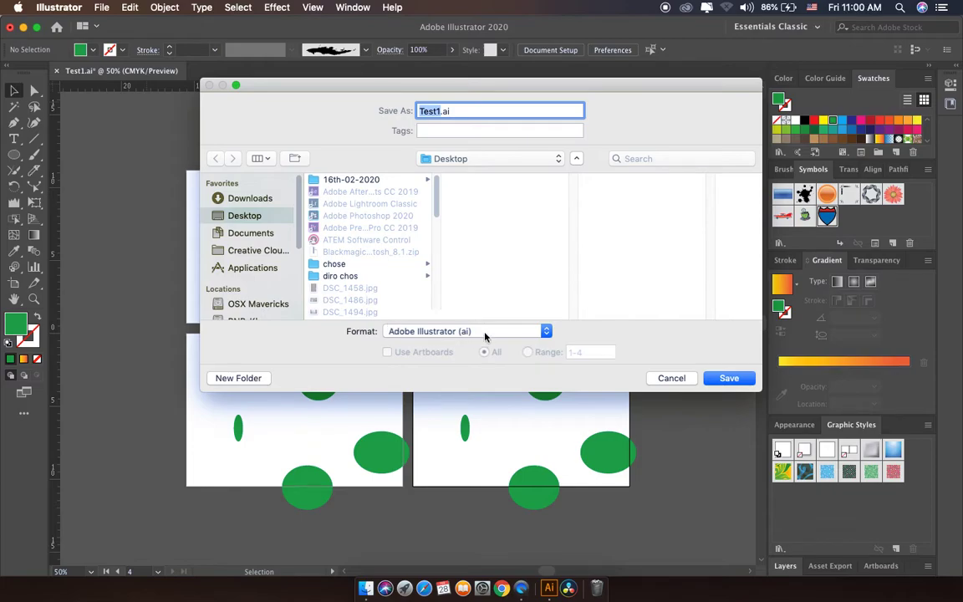
mouse_move(507, 86)
left_mouse_down()
mouse_move(679, 108)
mouse_move(641, 159)
mouse_move(520, 110)
left_mouse_up()
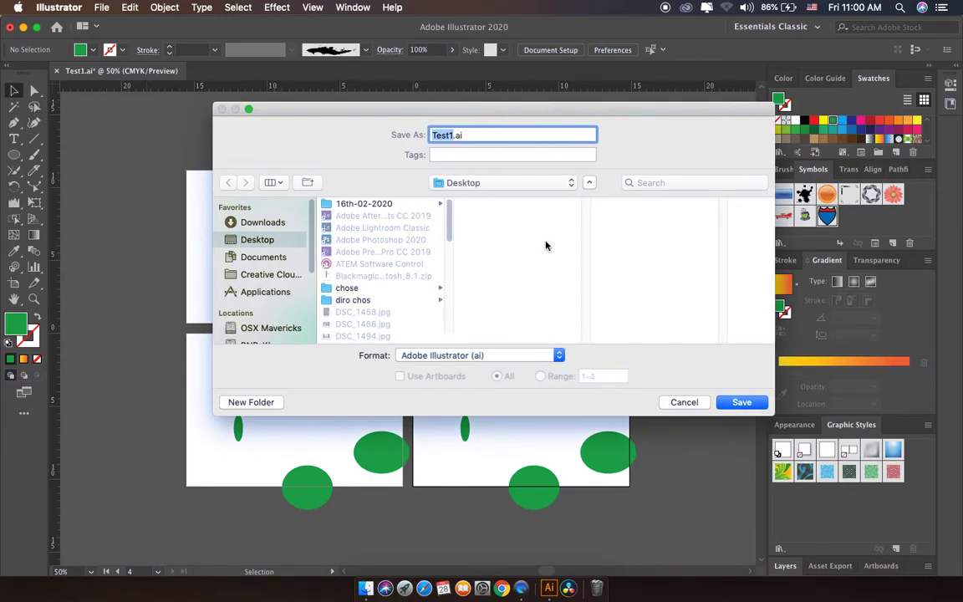
left_click(540, 354)
left_click(533, 368)
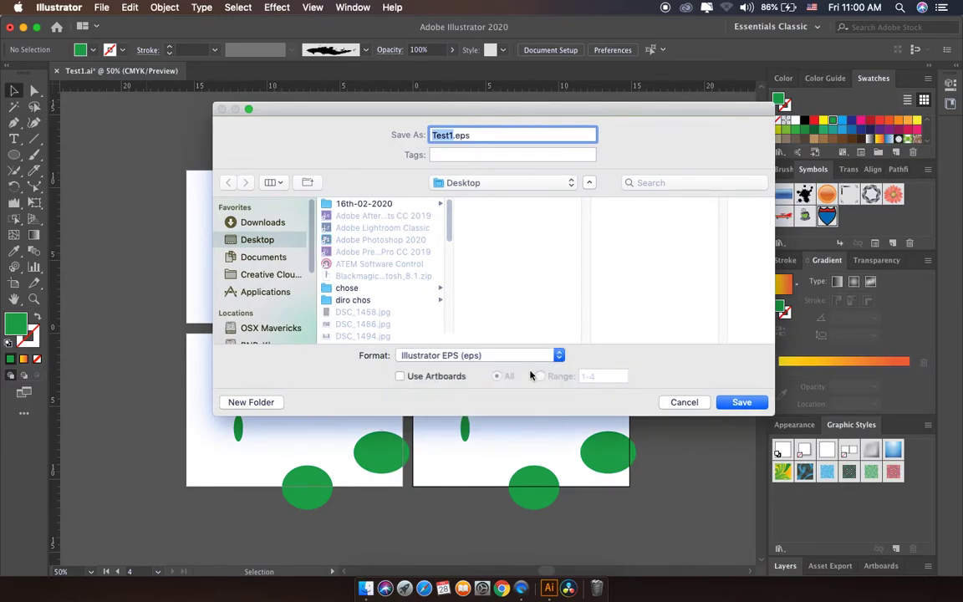
left_click_drag(543, 111, 493, 78)
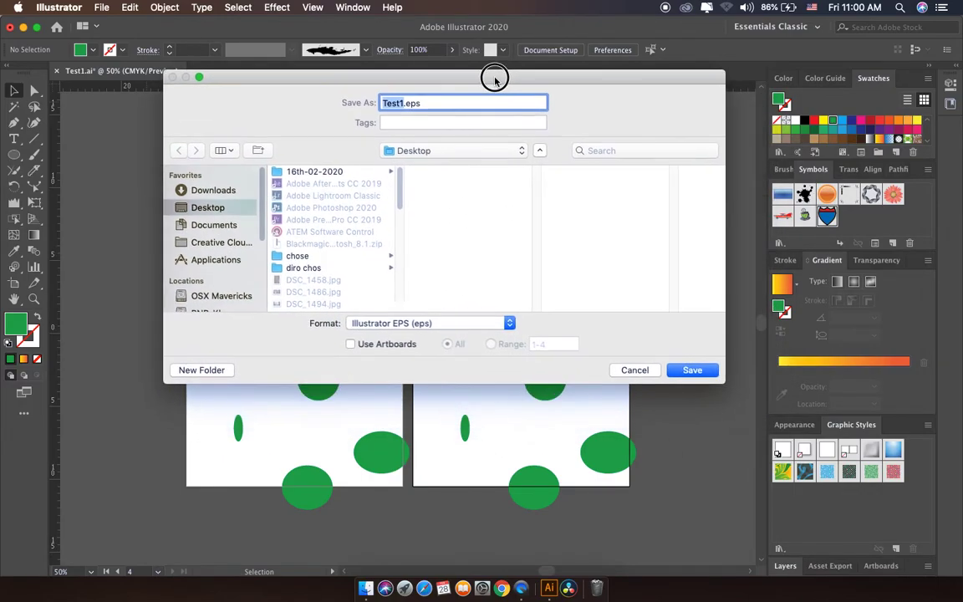
Step: Enable Use Artboards and set the artboard range to 2-3
left_click(350, 346)
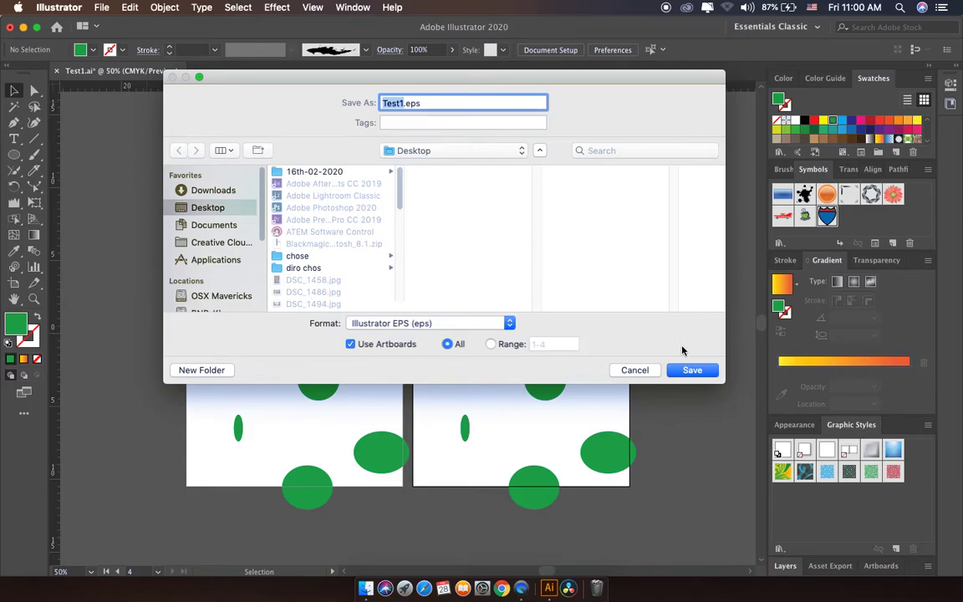
left_click(492, 344)
left_click(447, 345)
left_click(491, 345)
left_click_drag(519, 84, 500, 103)
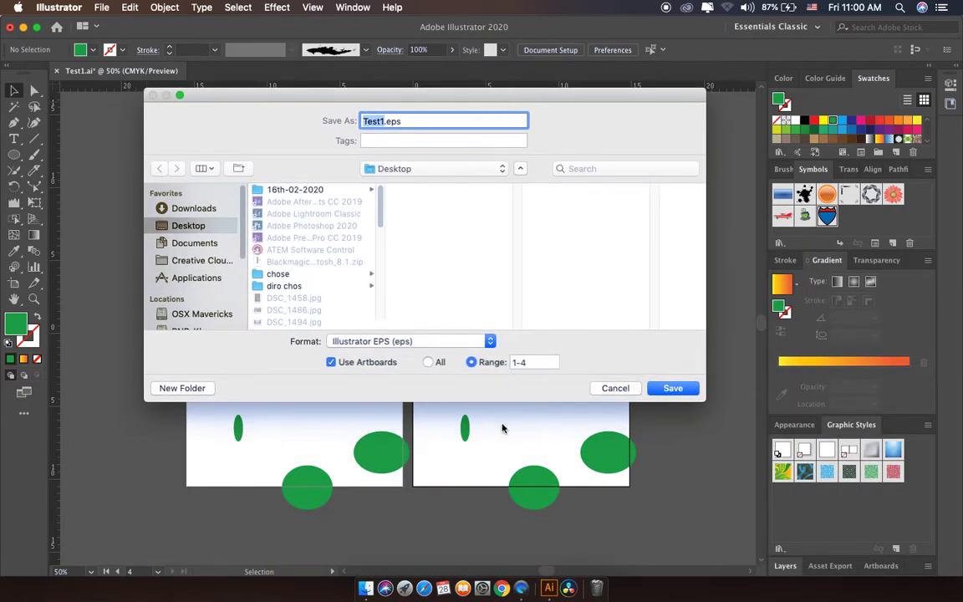
left_click(515, 362)
type("2-3")
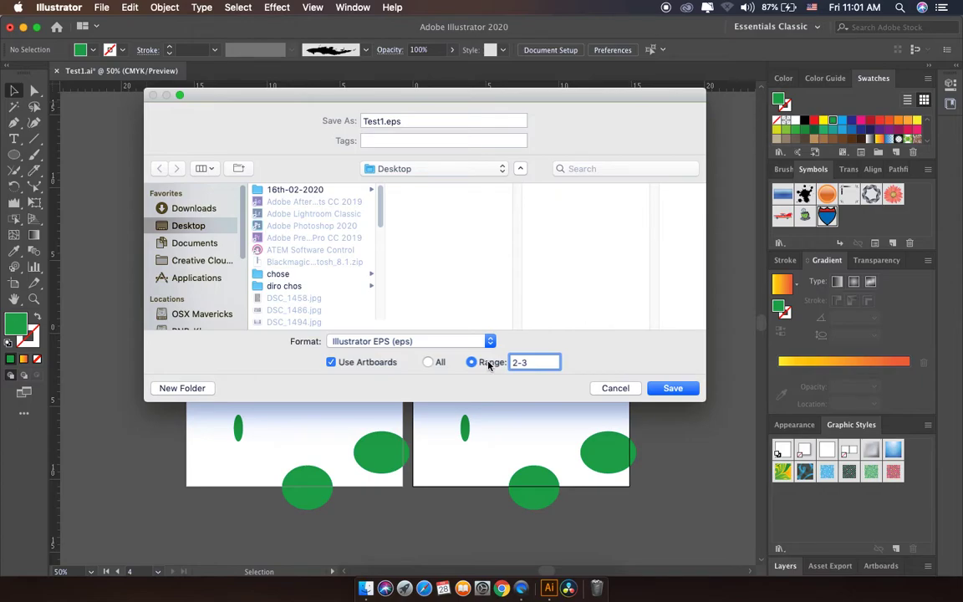
Step: Save artboards 2-3 as Illustrator CS6 EPS files Test1-02.eps and Test1-03.eps
left_click(682, 389)
left_click(515, 112)
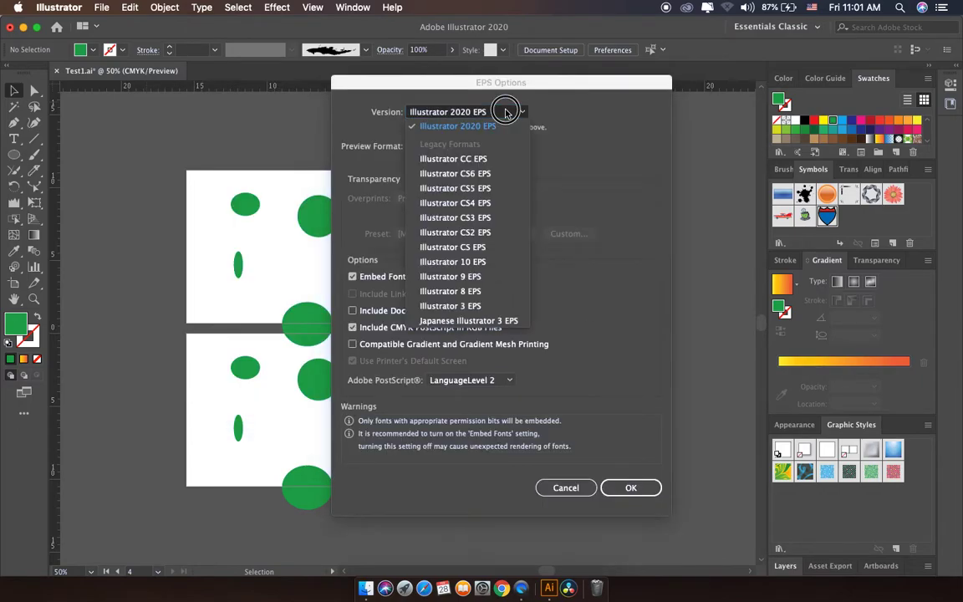
left_click(489, 174)
left_click(624, 475)
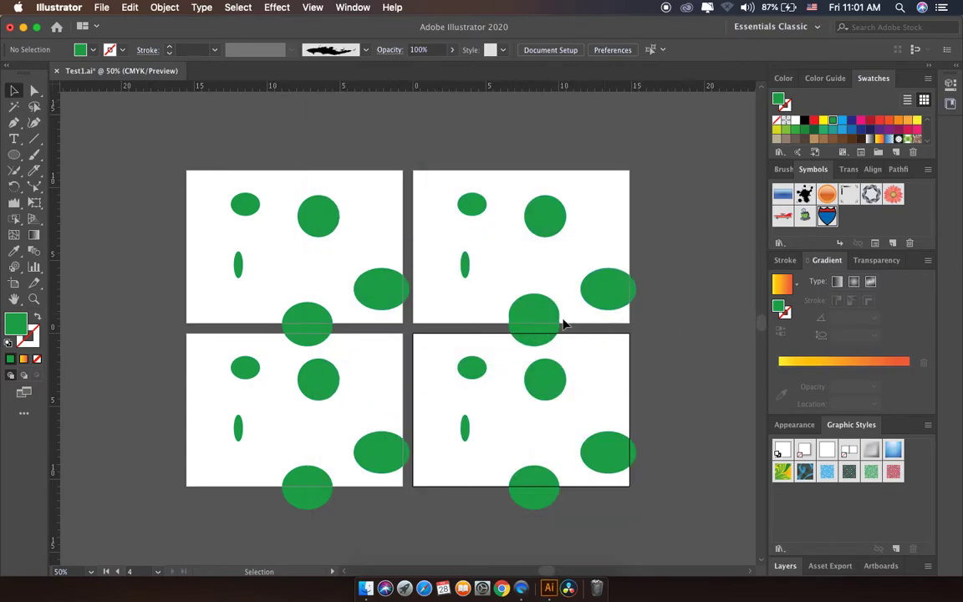
Step: Check the Desktop for the EPS files, re-maximize Illustrator, and begin another Save As
mouse_move(171, 27)
left_mouse_down()
mouse_move(82, 374)
mouse_move(2, 294)
left_mouse_up()
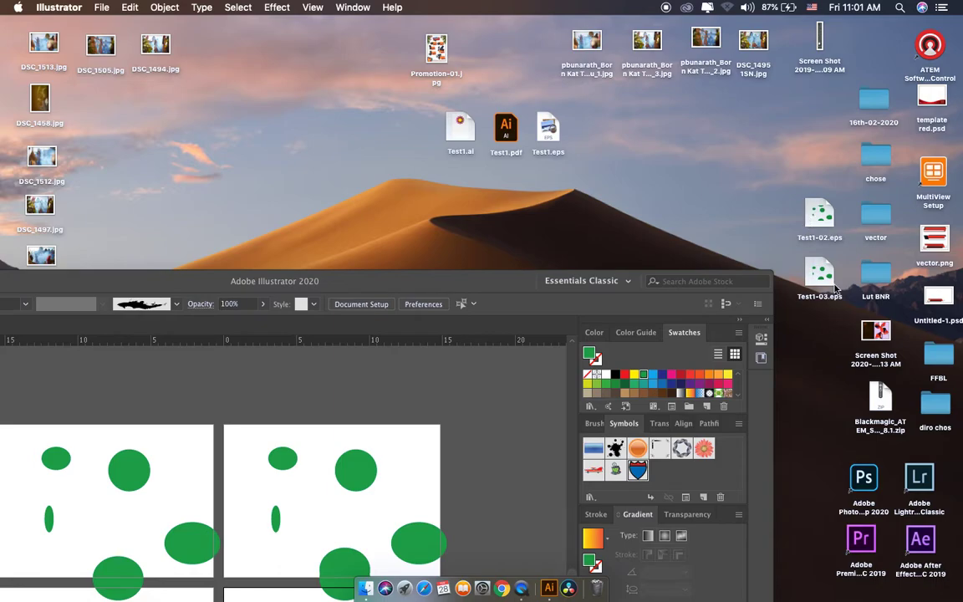
double_click(450, 289)
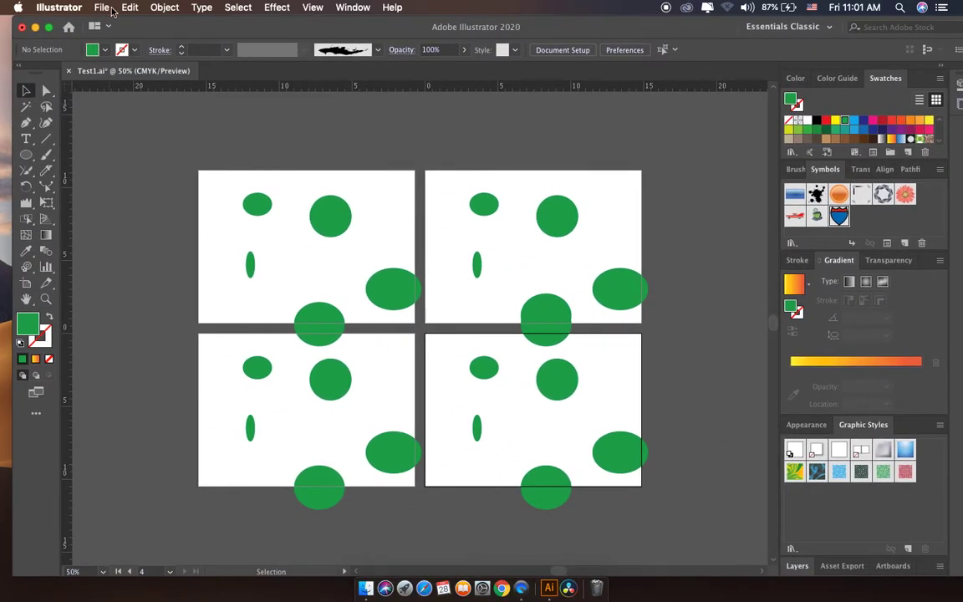
left_click(101, 7)
left_click(122, 122)
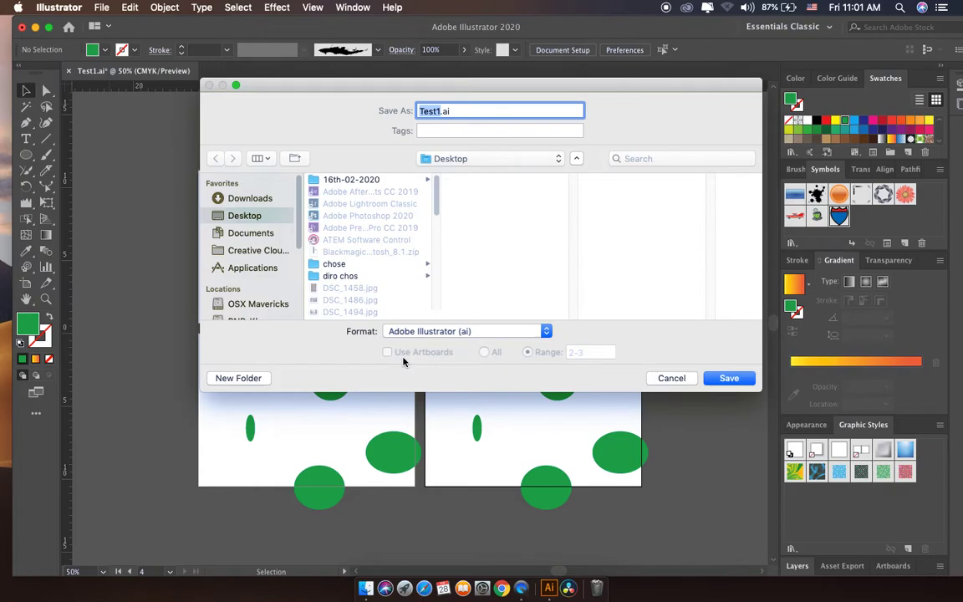
Step: Set the save format to Adobe PDF with artboard range 1-4
left_click(518, 333)
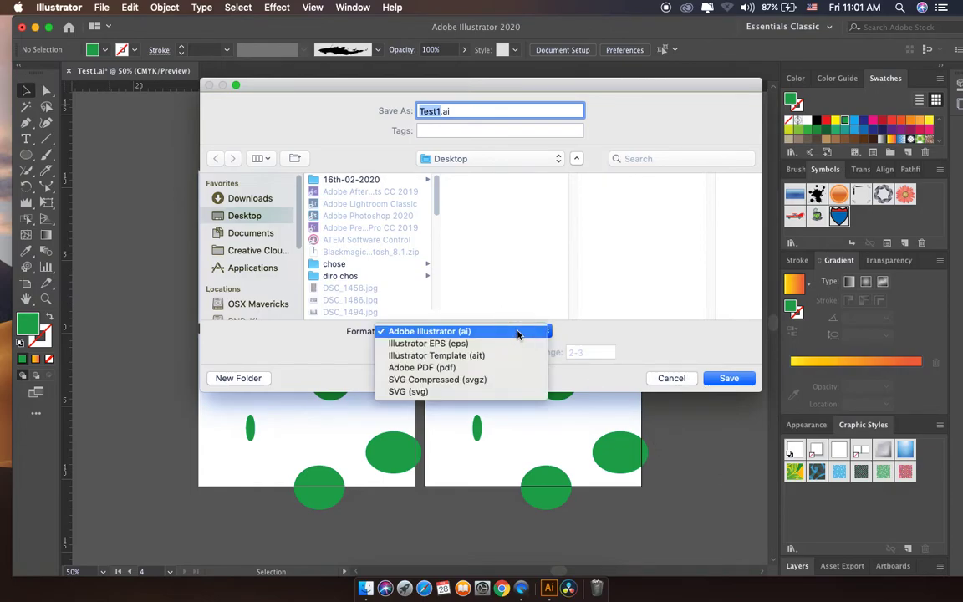
left_click(502, 344)
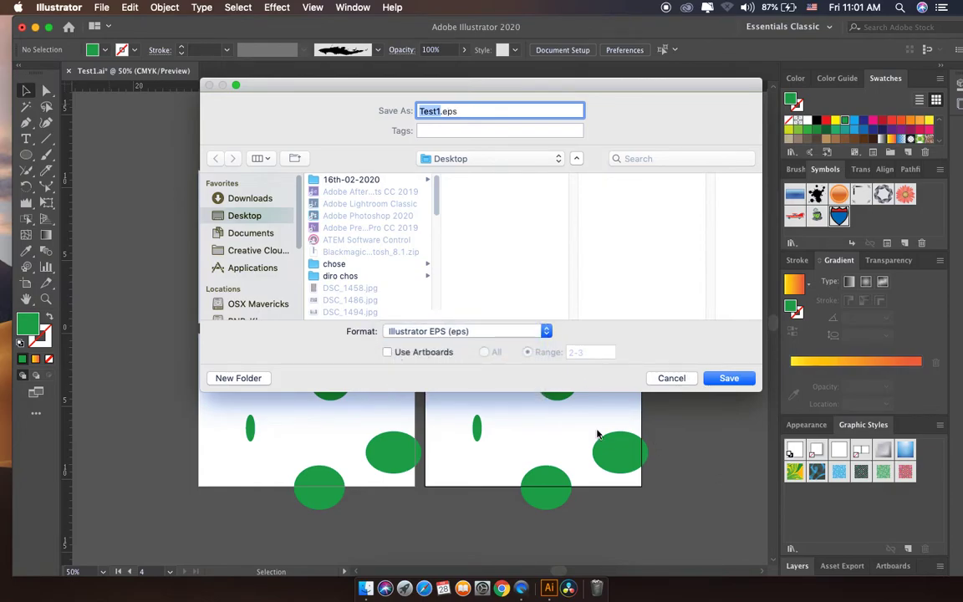
left_click(469, 332)
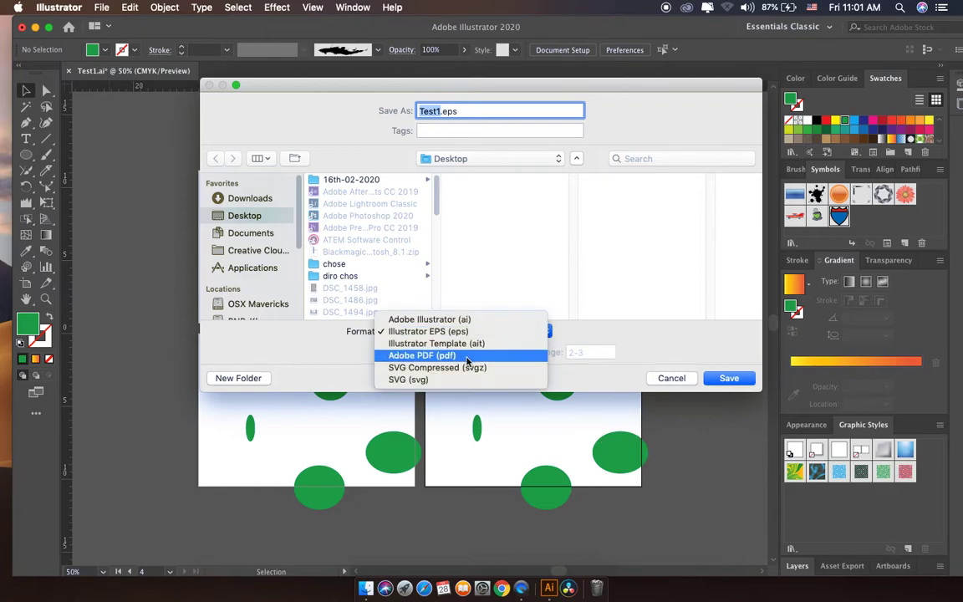
left_click(468, 358)
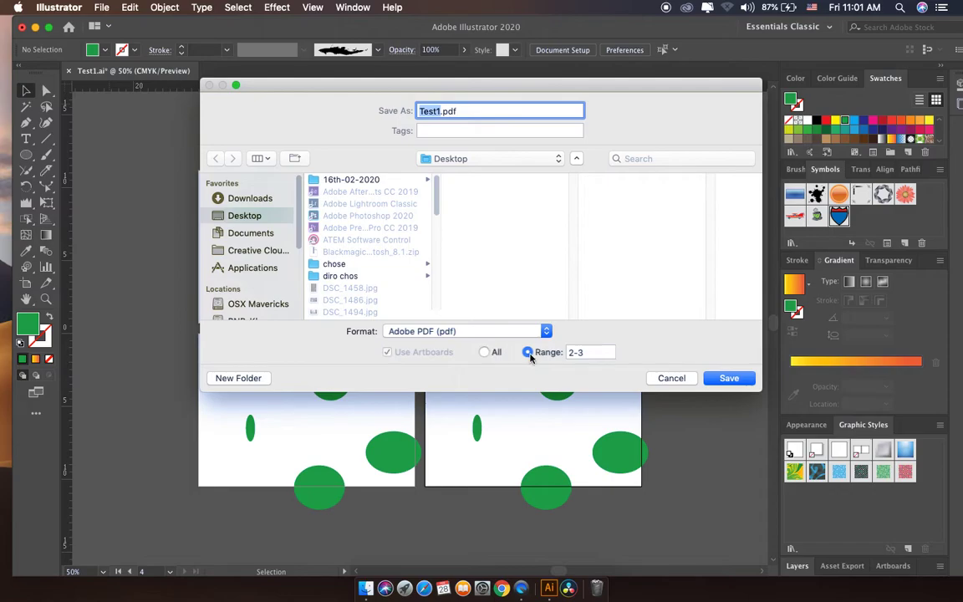
left_click(494, 355)
left_click(529, 352)
double_click(590, 352)
type("1-4")
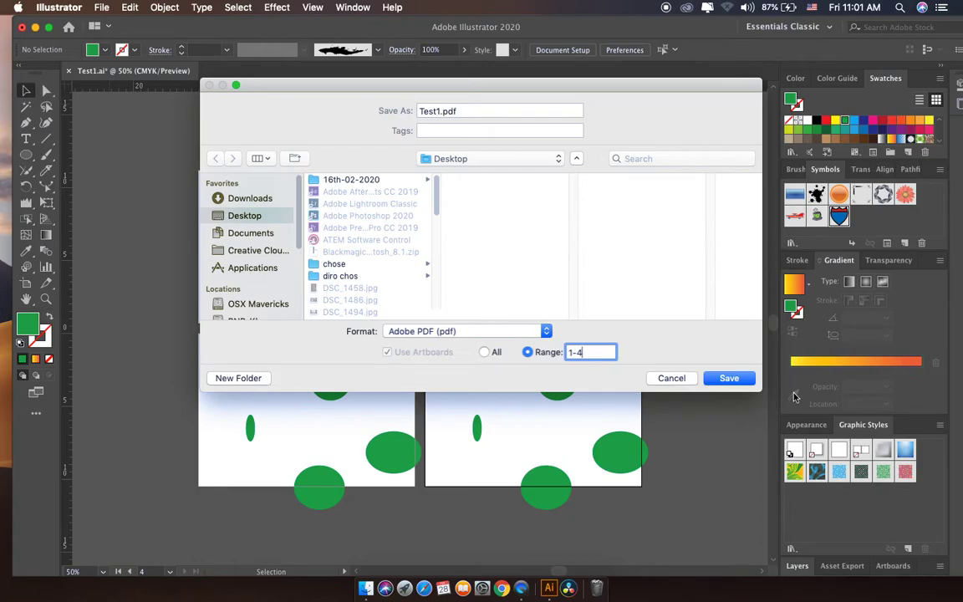
Step: Name the PDF Test2.pdf instead of overwriting Test1.pdf, and save
left_click(728, 379)
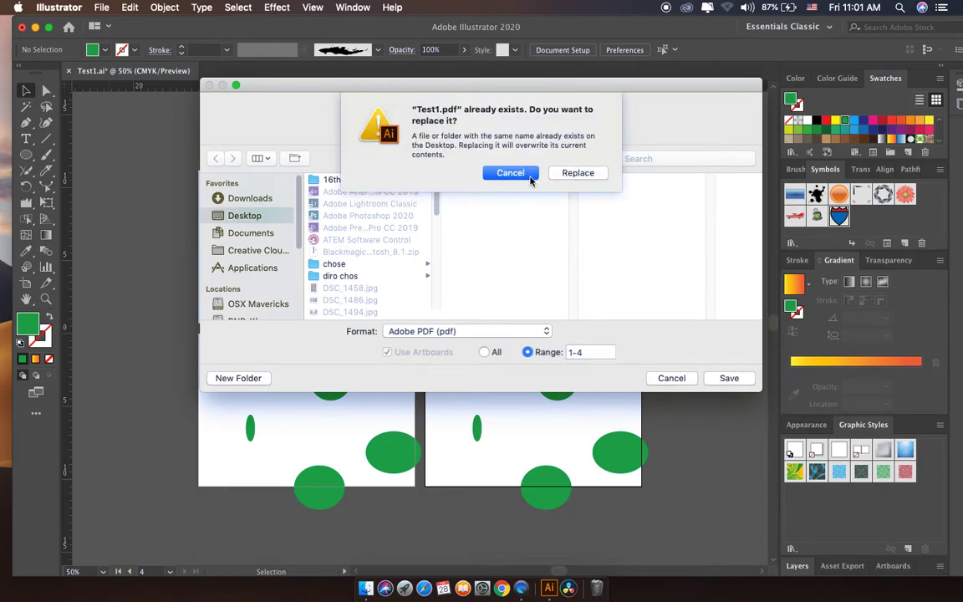
left_click(527, 173)
left_click(438, 111)
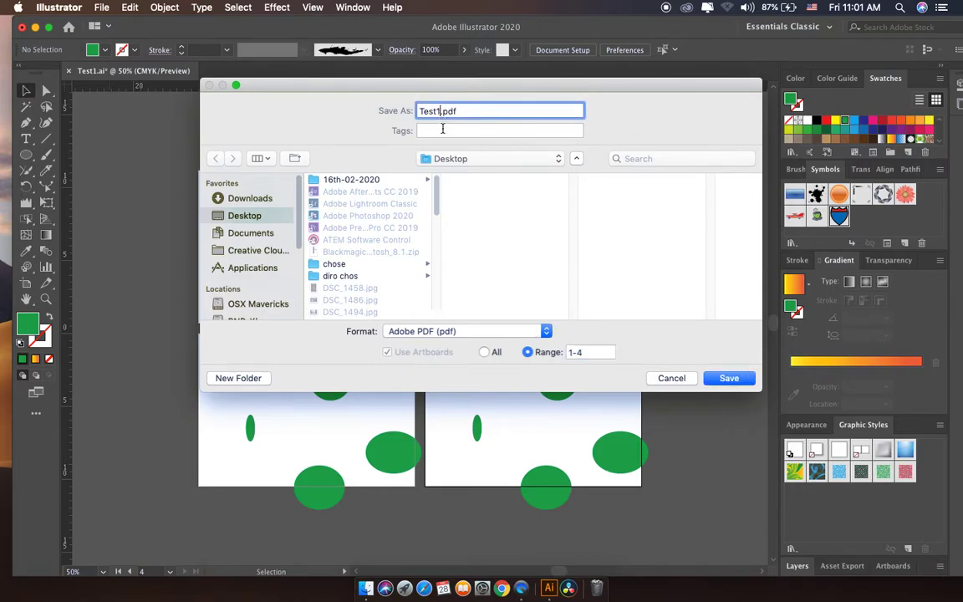
key("BackSpace")
type("2")
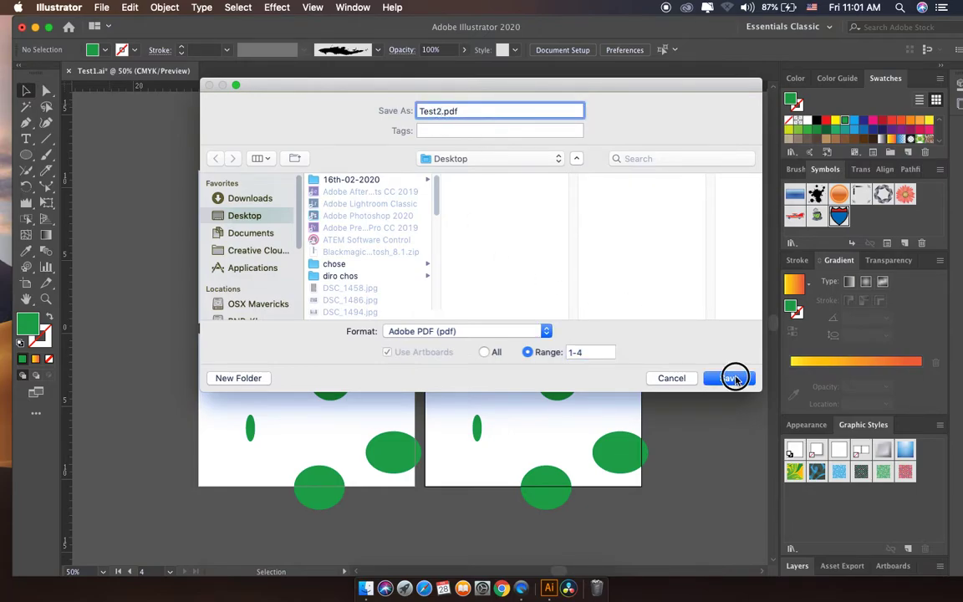
left_click(729, 378)
Step: Set PDF compatibility to Acrobat 5 and finish saving Test2.pdf
left_click(627, 160)
left_click(590, 185)
left_click(679, 477)
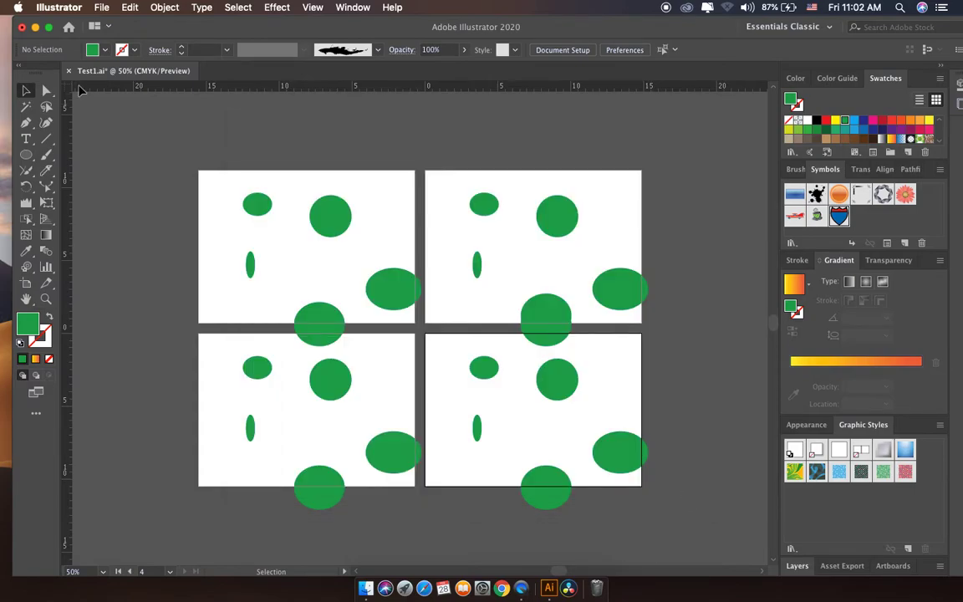
left_click(35, 27)
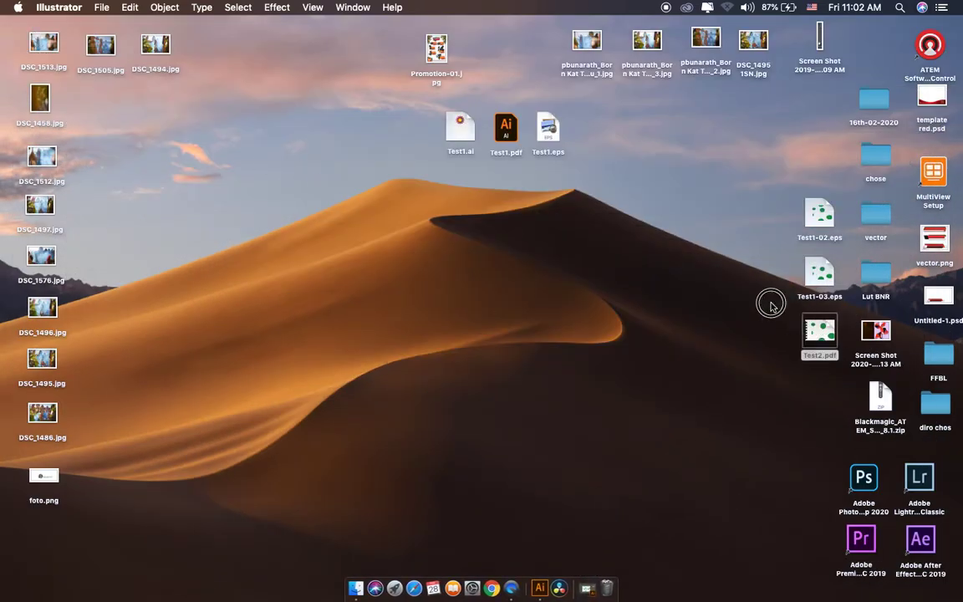
Step: Reposition the Test2.pdf desktop icon, then open it in Preview through Open With
left_click_drag(816, 328, 701, 239)
double_click(700, 238)
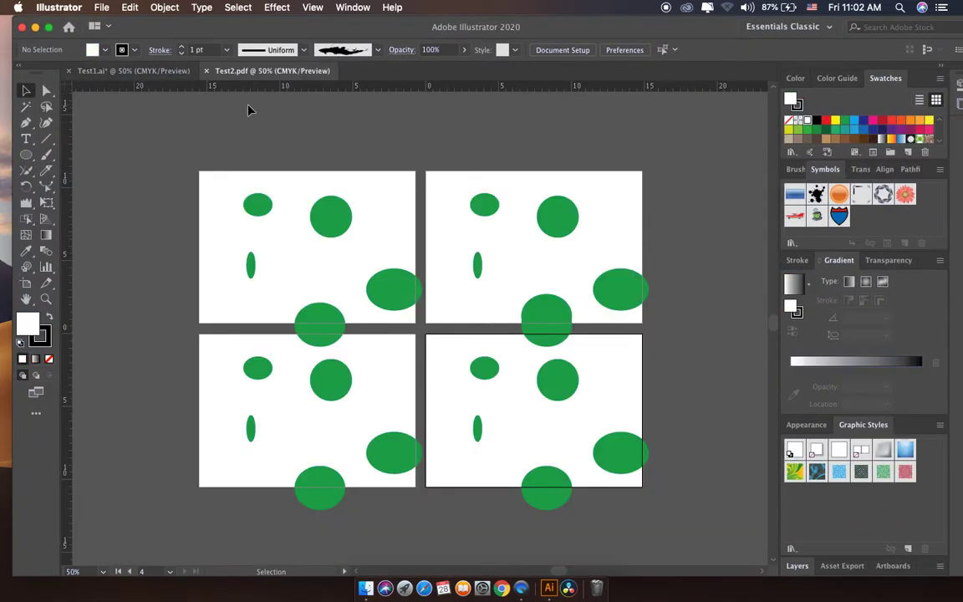
left_click(206, 71)
left_click(35, 27)
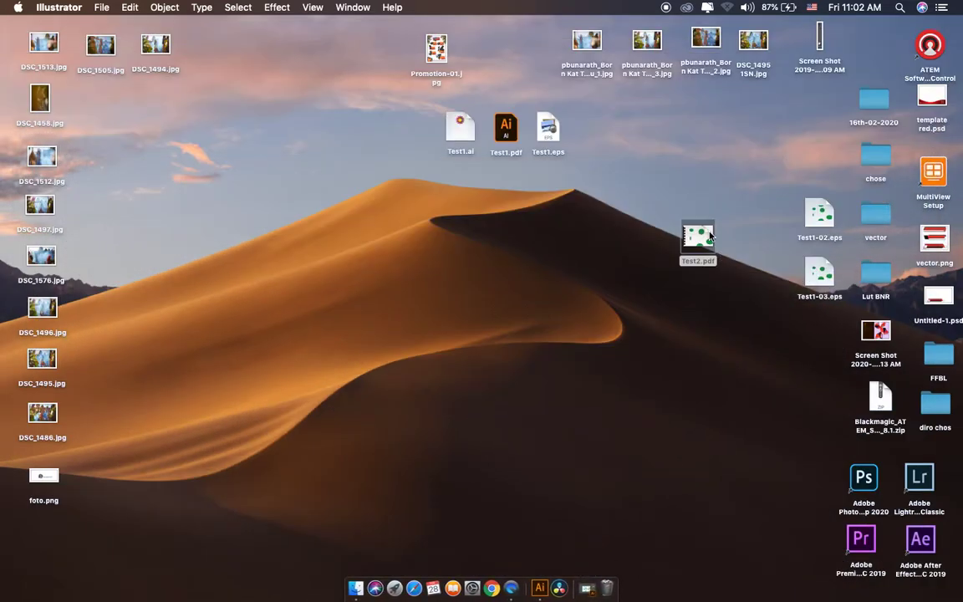
right_click(703, 237)
mouse_move(741, 251)
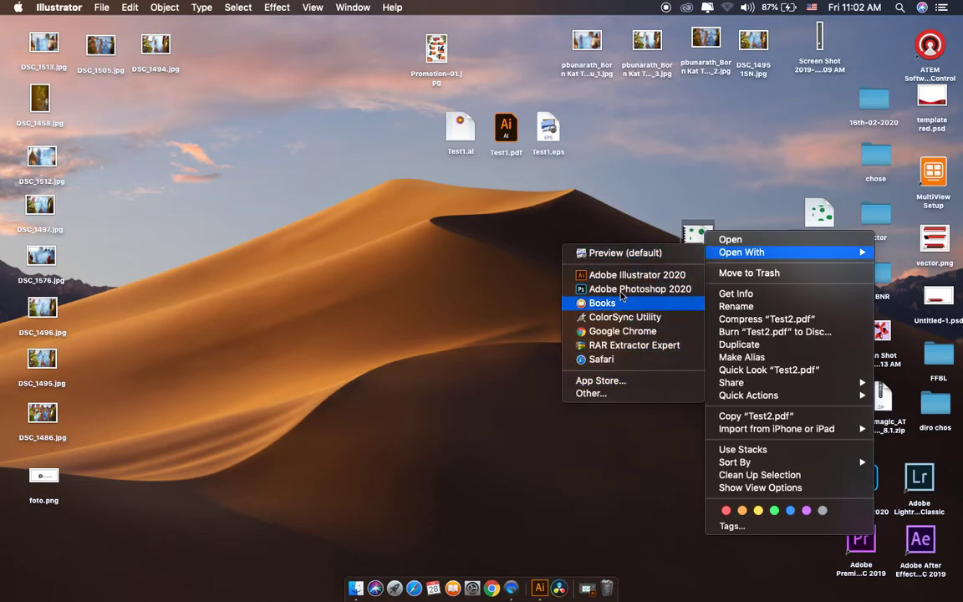
left_click(619, 254)
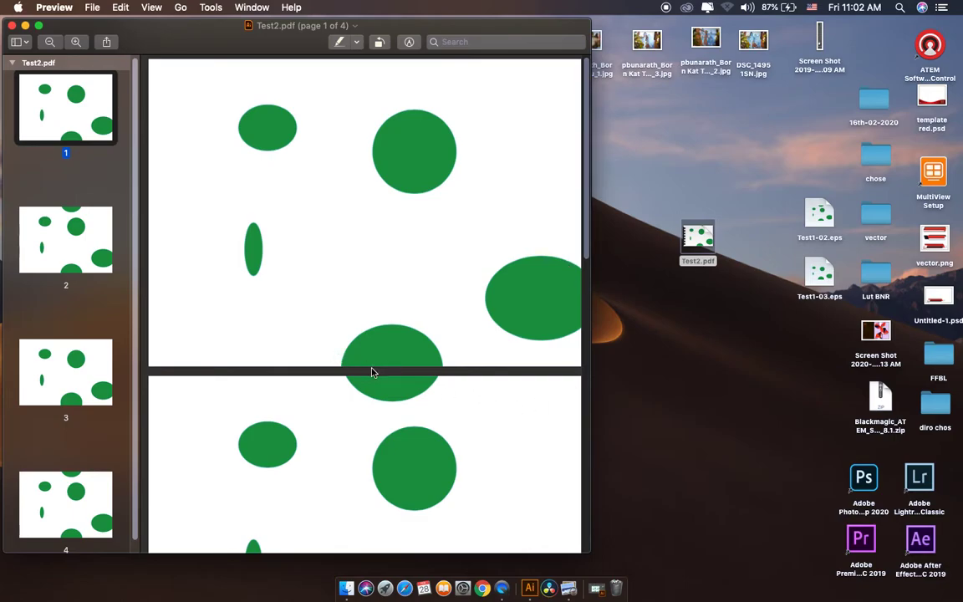
Step: View pages 2, 3 and 4 of Test2.pdf, close Preview, and return to Illustrator
left_click(92, 251)
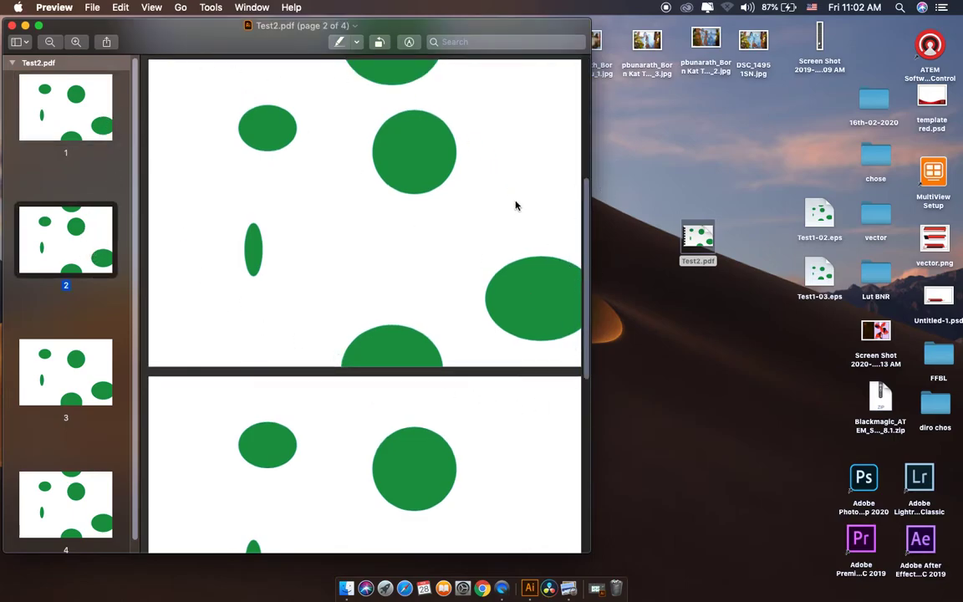
left_click(59, 368)
left_click(93, 492)
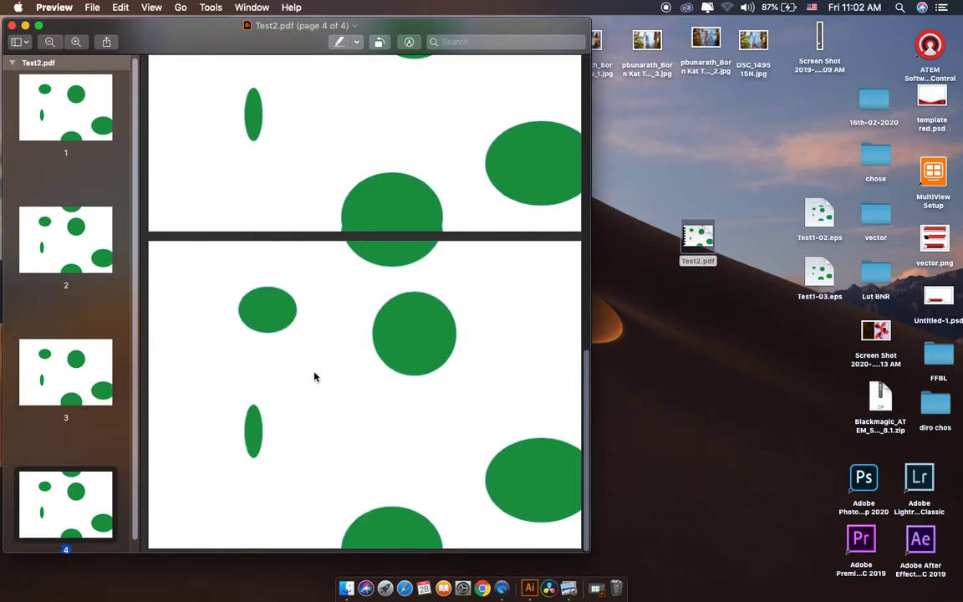
left_click(15, 25)
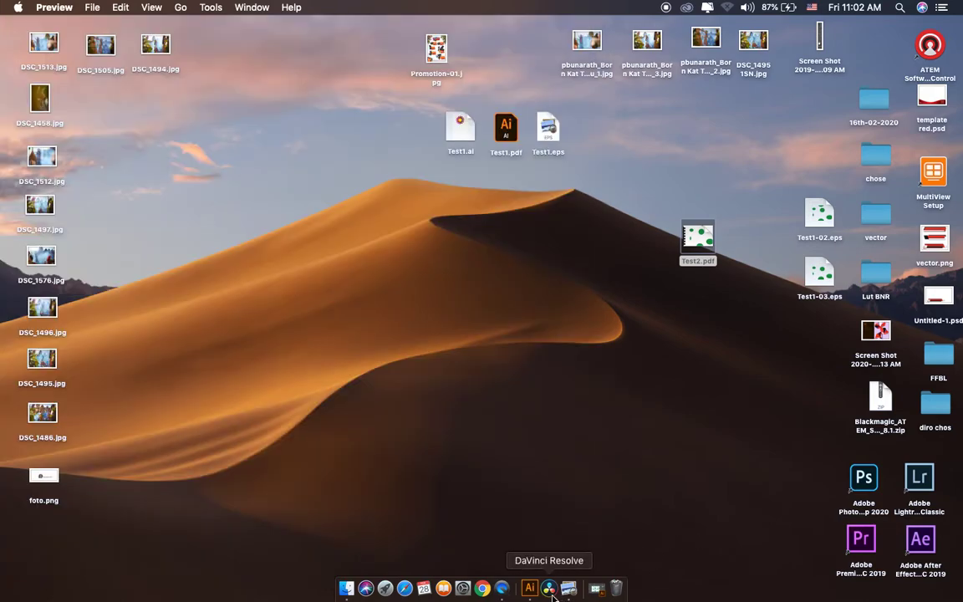
left_click(569, 588)
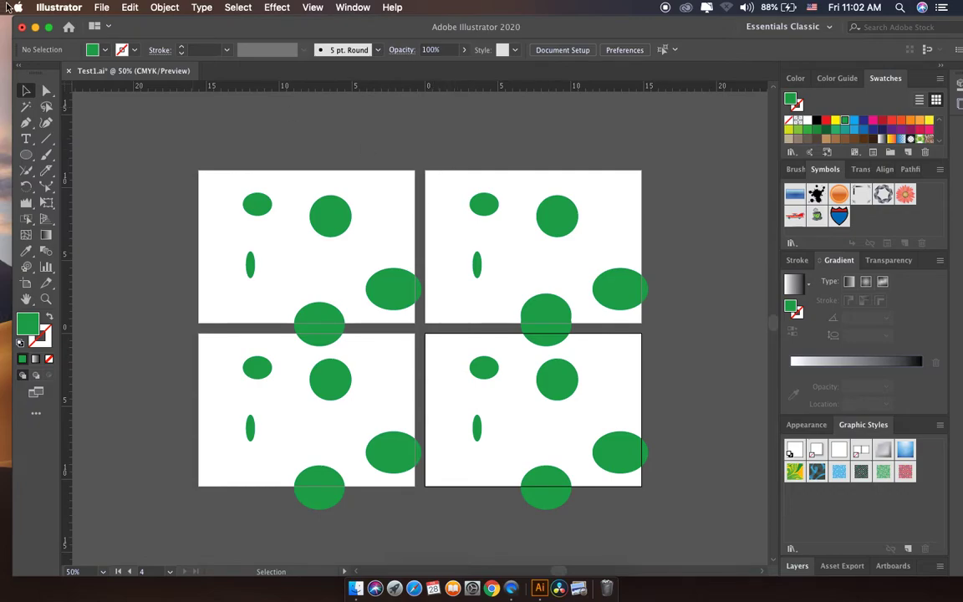
Step: Open the File menu to reach the Export commands
left_click(96, 7)
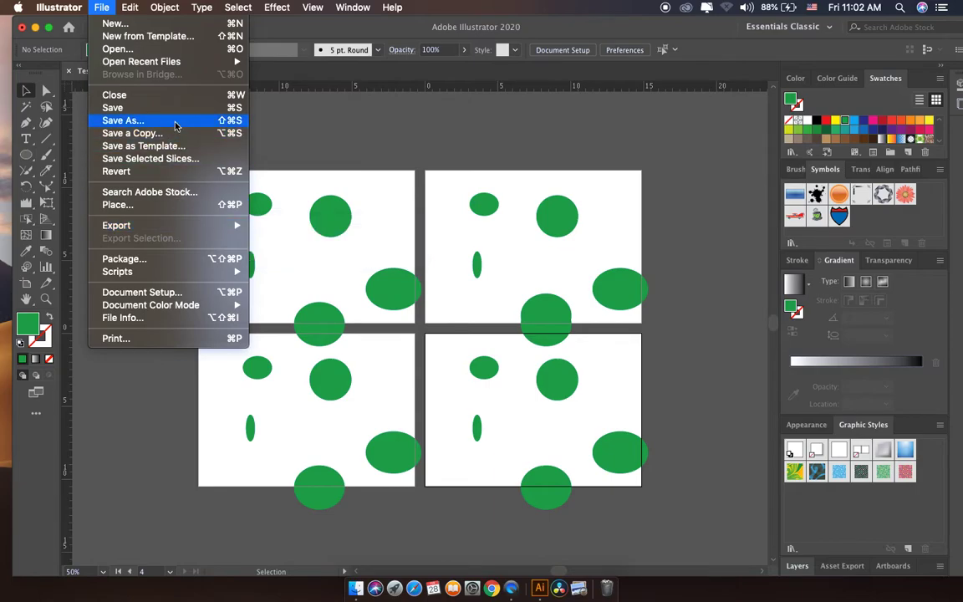
mouse_move(117, 226)
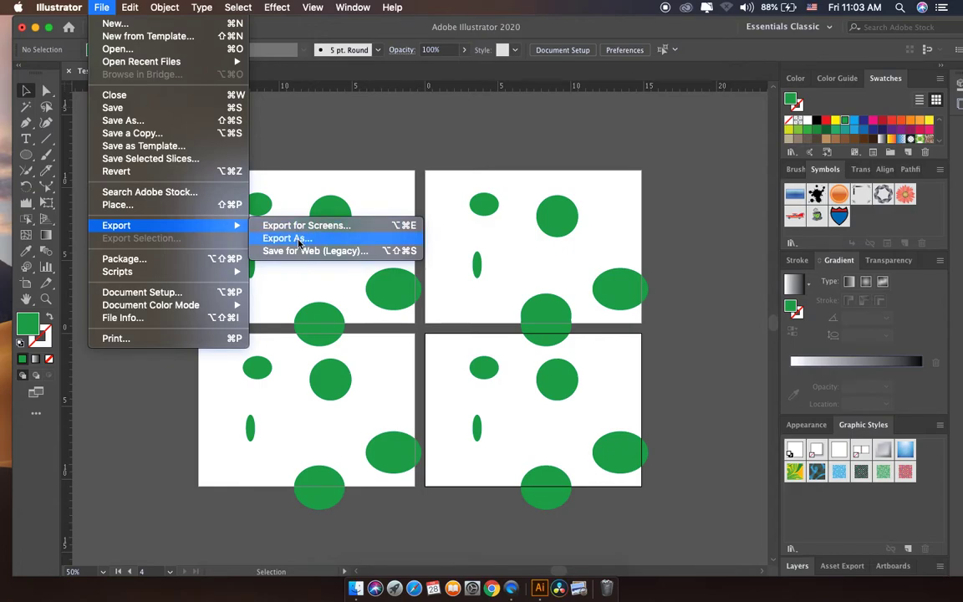
Step: Export Test1 as JPEG with Use Artboards on and artboard range 1-2
left_click(286, 238)
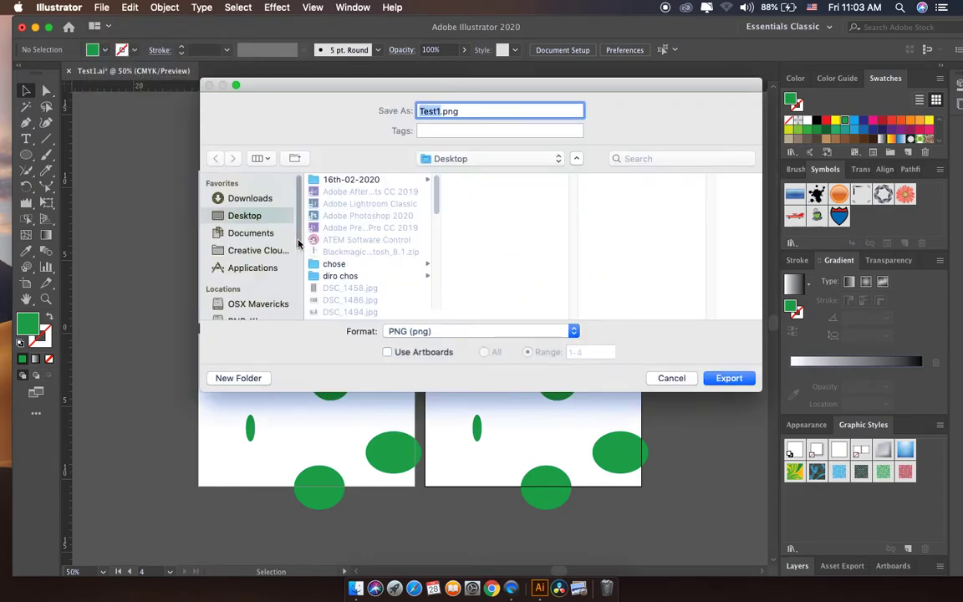
left_click(435, 331)
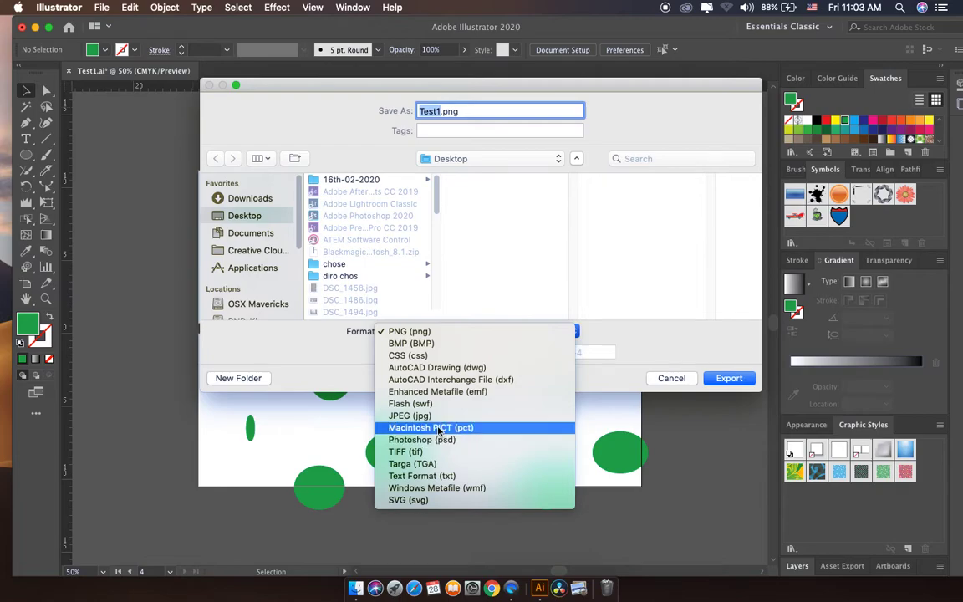
left_click(436, 416)
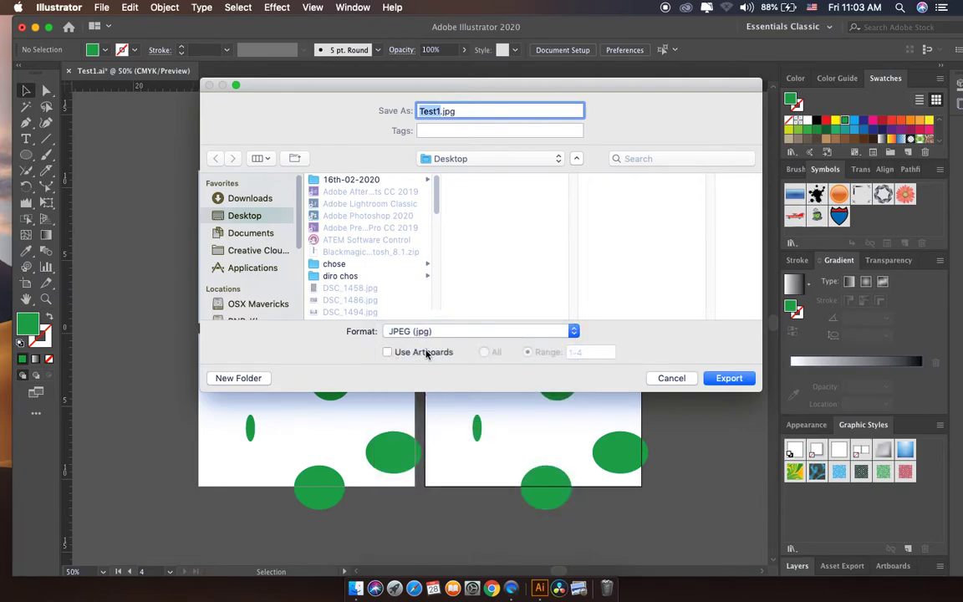
left_click(425, 352)
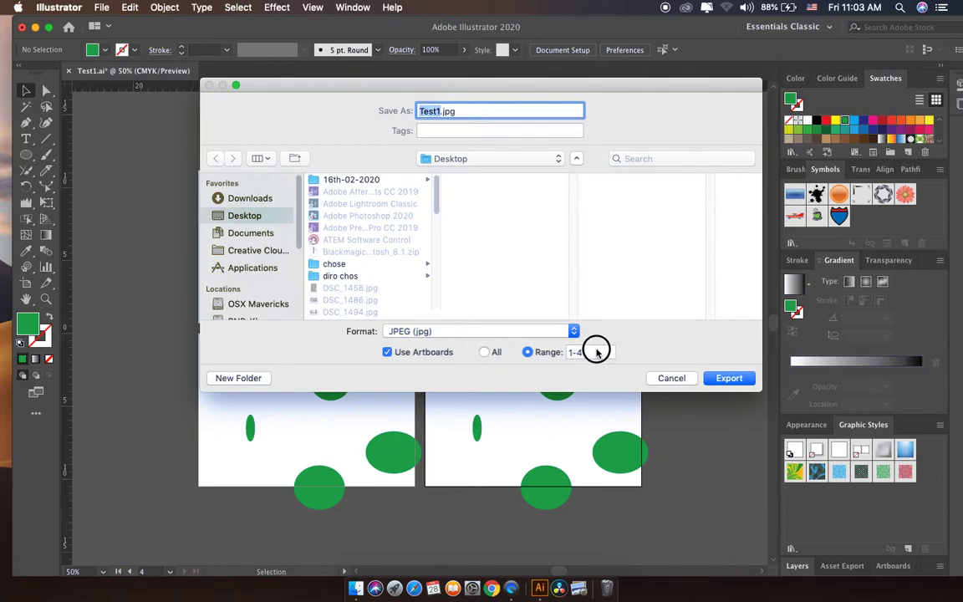
left_click(596, 352)
key("BackSpace")
type("2")
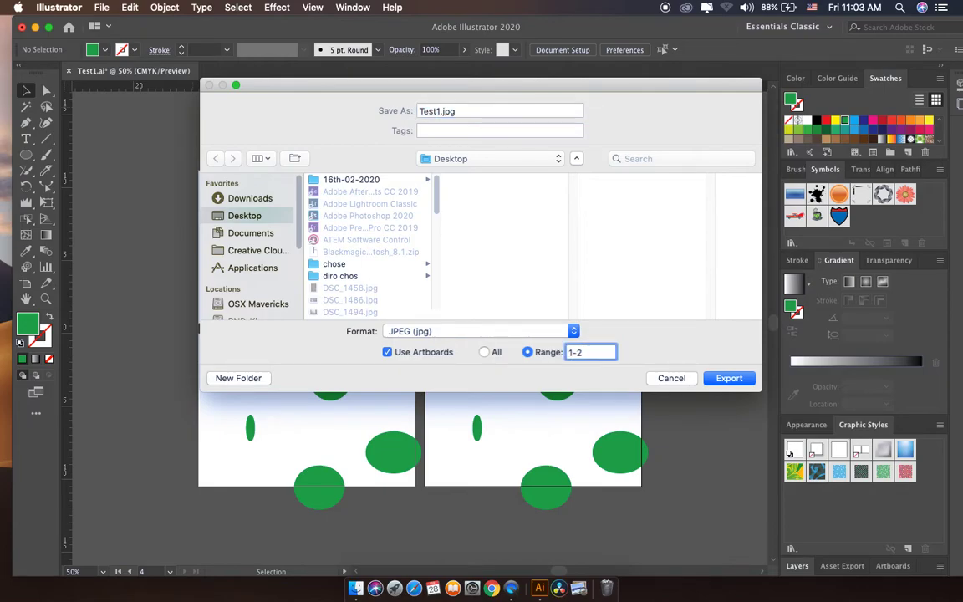
left_click(727, 378)
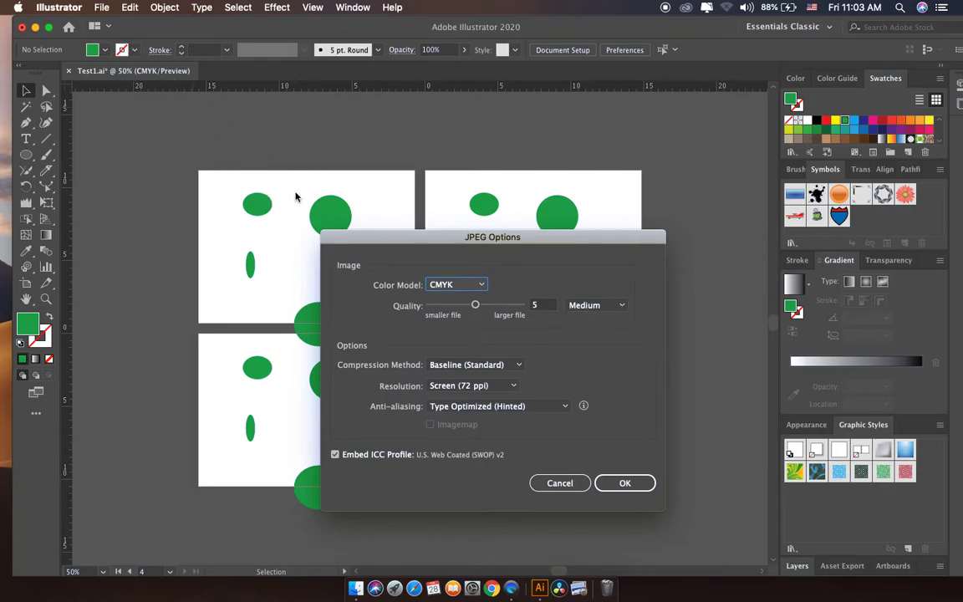
Step: Keep the JPEG colour model at CMYK and raise quality from 5 to 8 (Maximum)
left_click(460, 286)
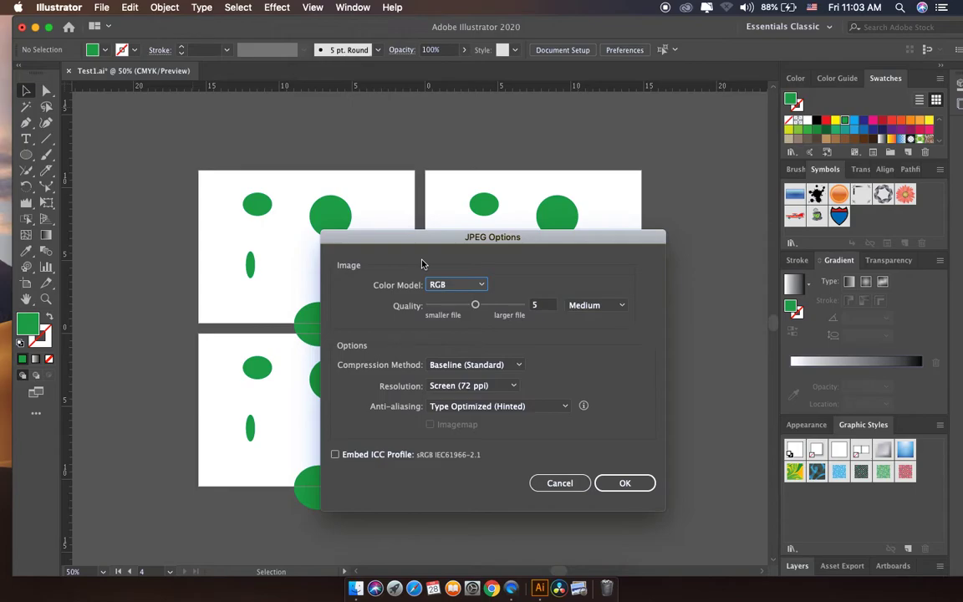
left_click_drag(436, 244, 404, 194)
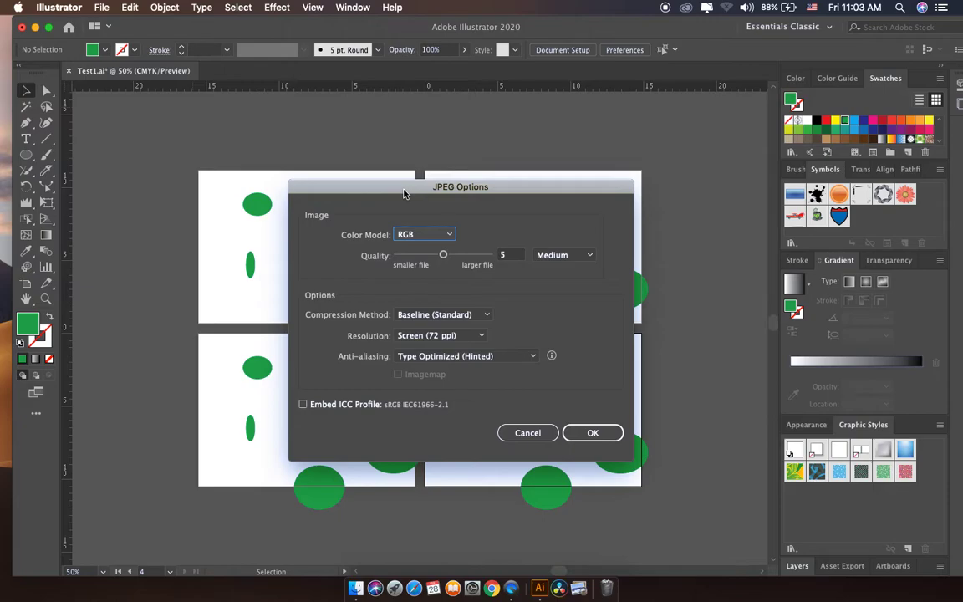
left_click(422, 234)
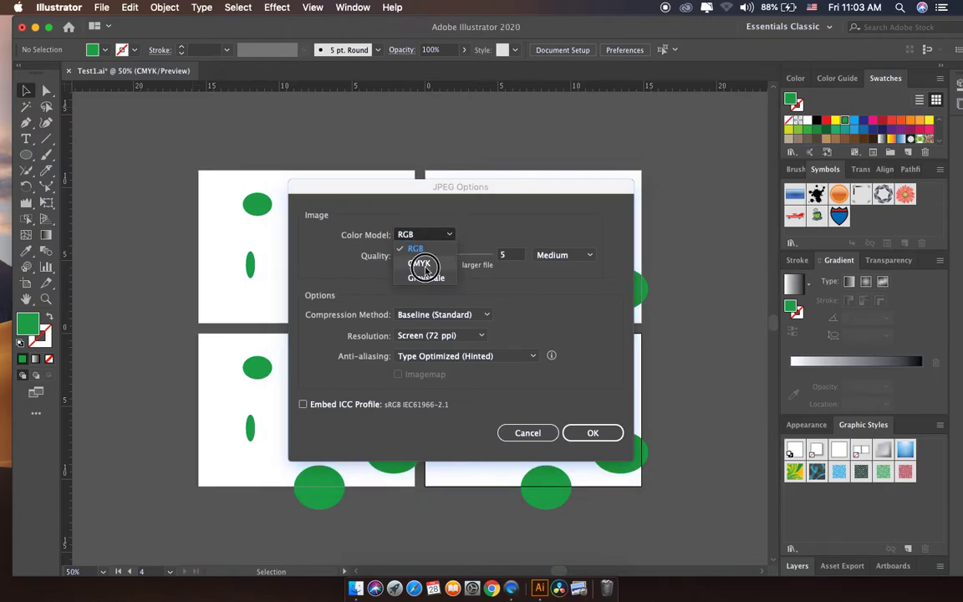
left_click(418, 265)
left_click_drag(443, 254, 473, 261)
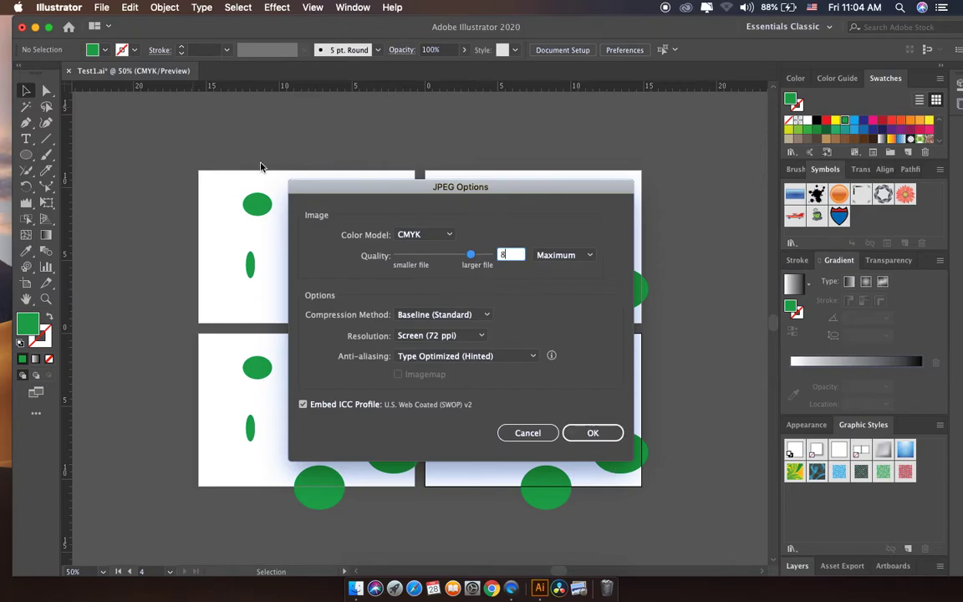
left_click(369, 190)
left_click_drag(368, 191, 344, 189)
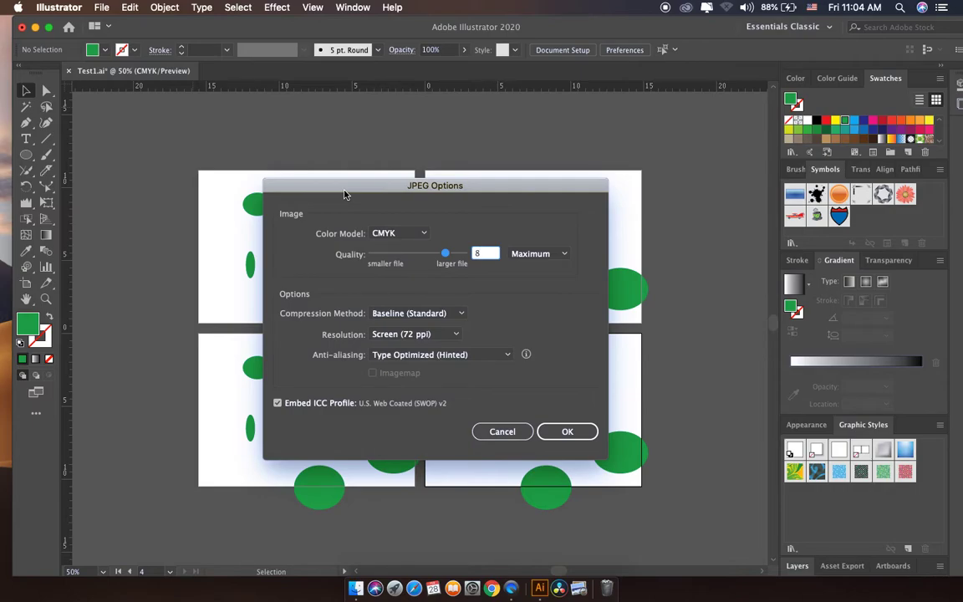
left_click(426, 335)
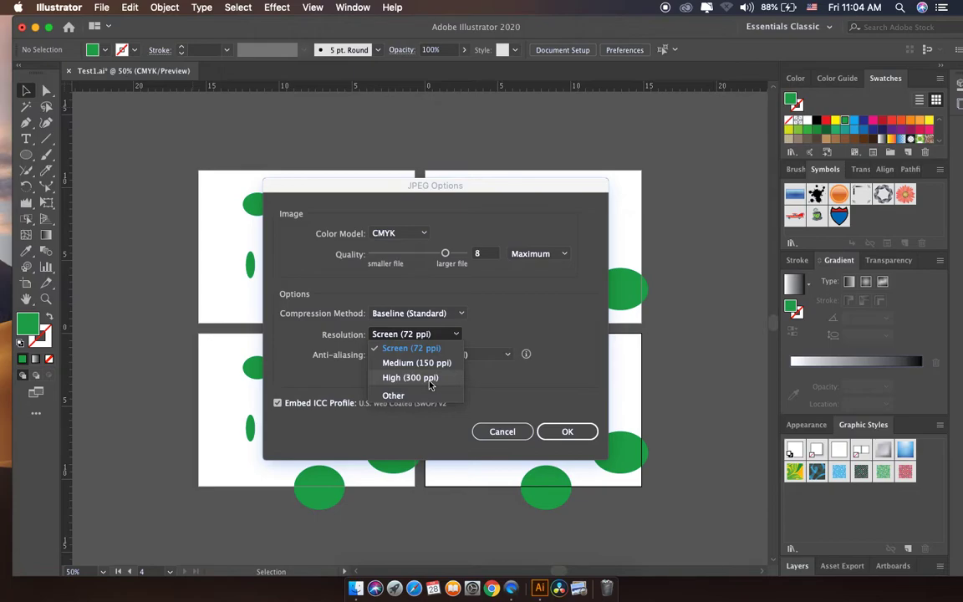
Step: Set JPEG resolution to Medium (150 ppi) after trying High, and confirm the export
left_click(432, 378)
left_click(427, 335)
left_click(434, 363)
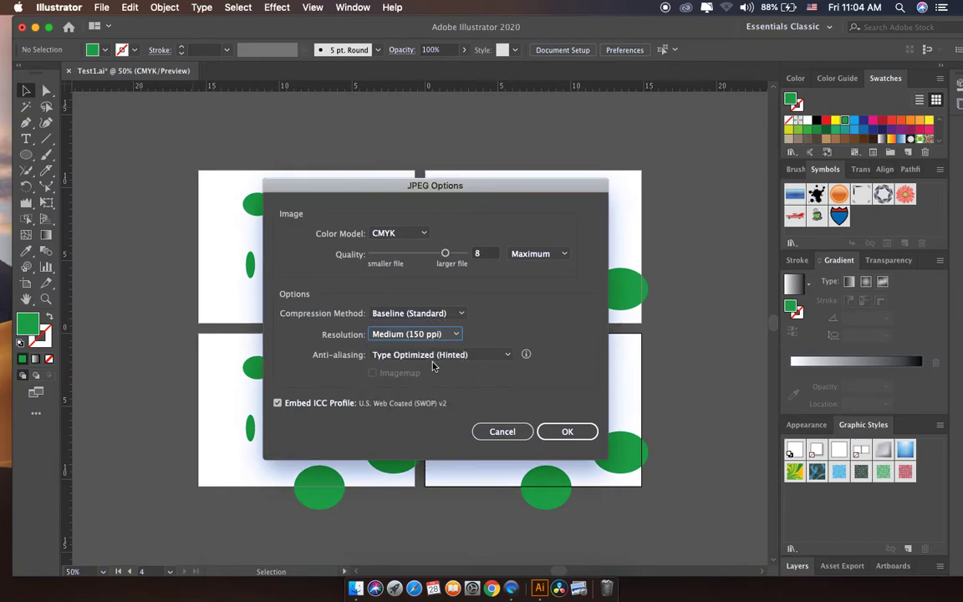
left_click(427, 335)
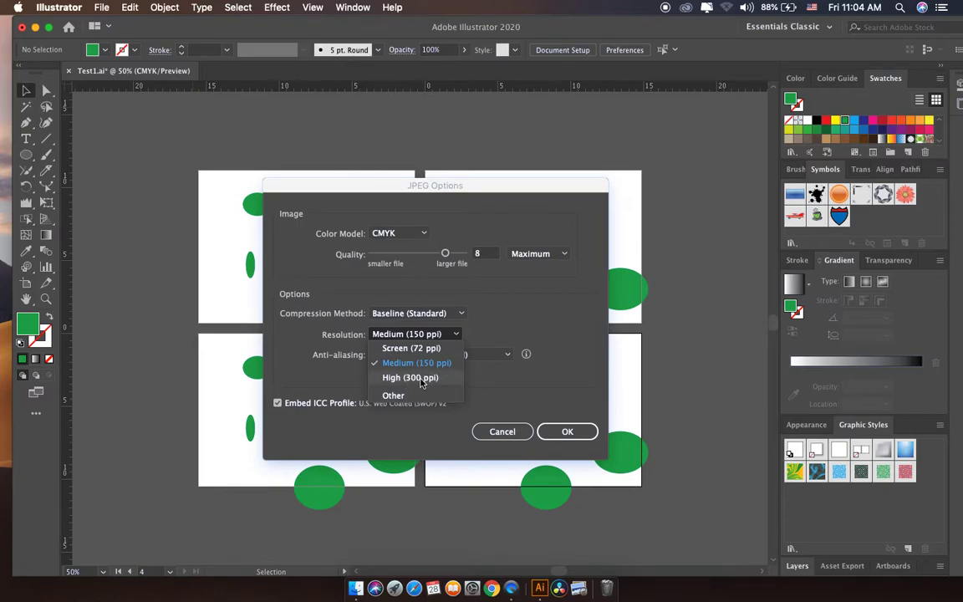
left_click(423, 379)
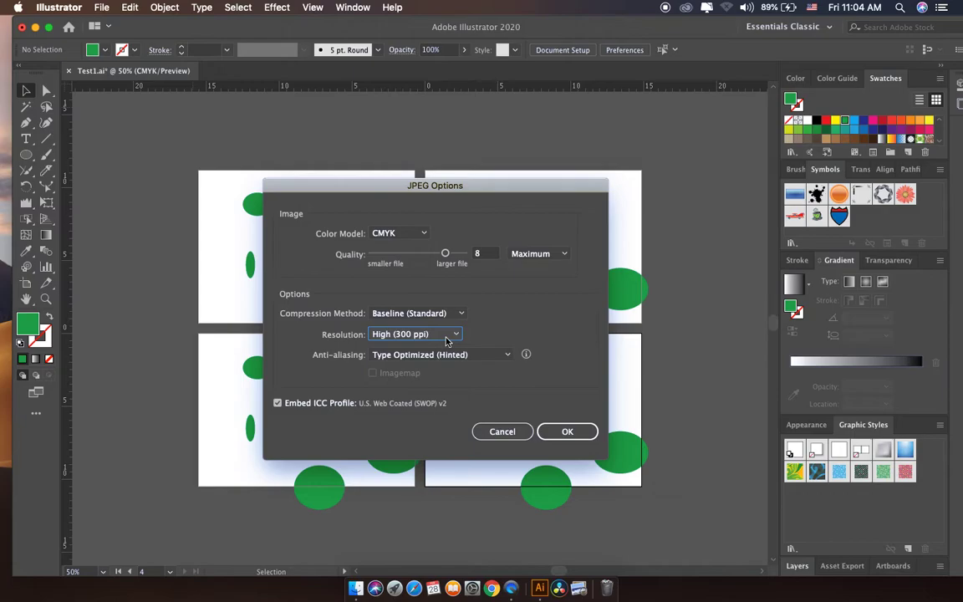
left_click(449, 338)
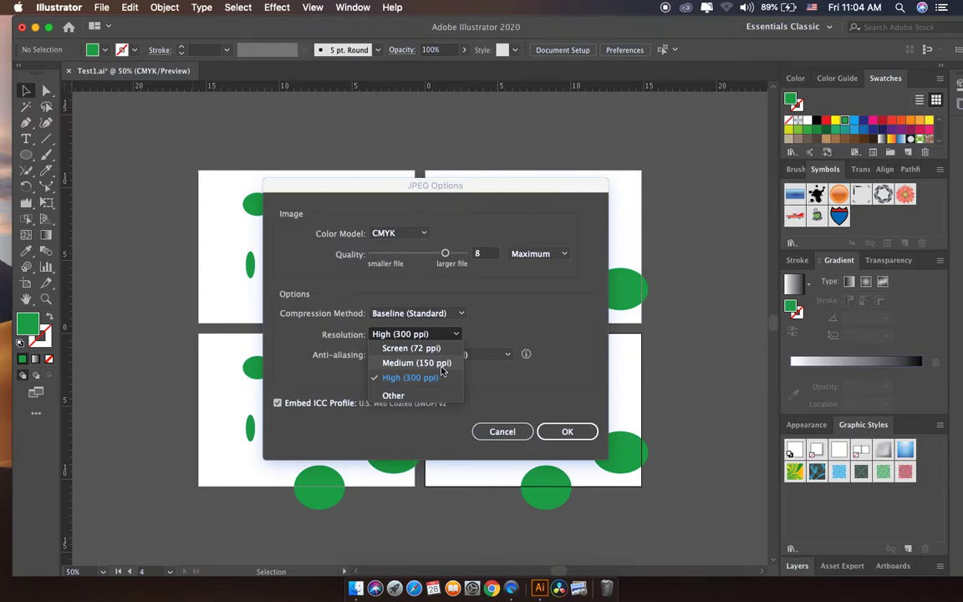
left_click(441, 365)
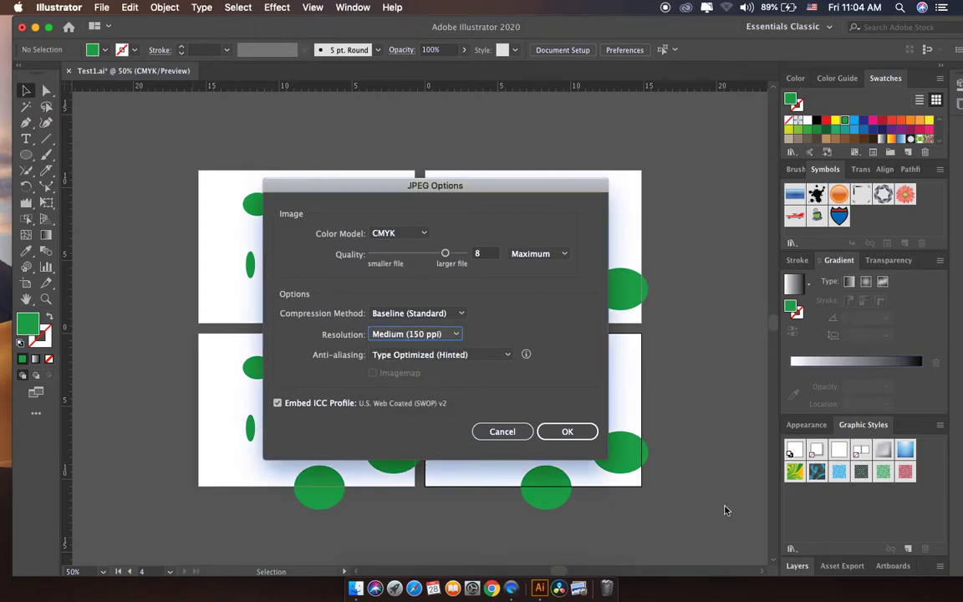
left_click(569, 432)
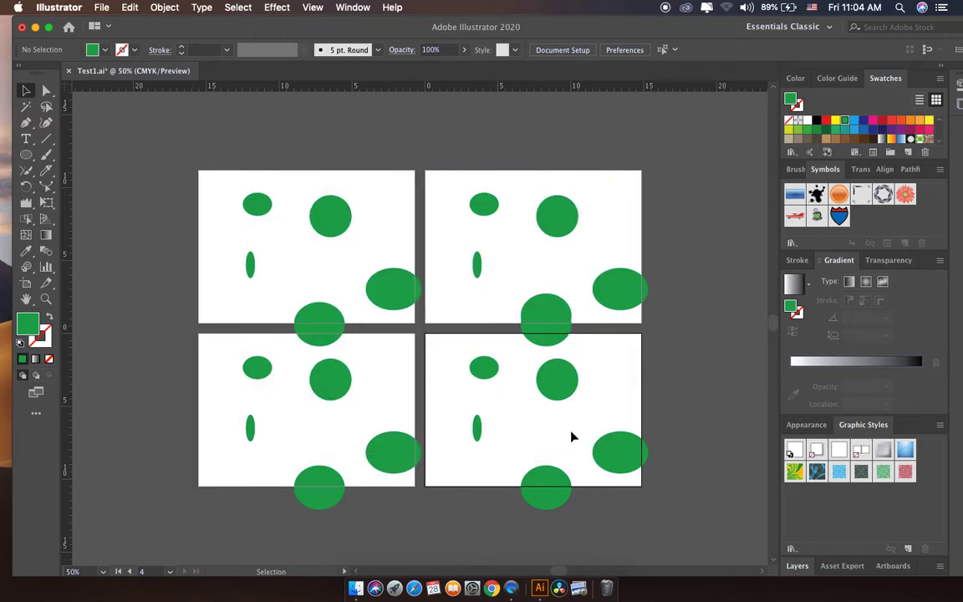
Step: Drag Test1-01.jpg and Test1-02.jpg onto the open desktop near the centre
left_click(35, 29)
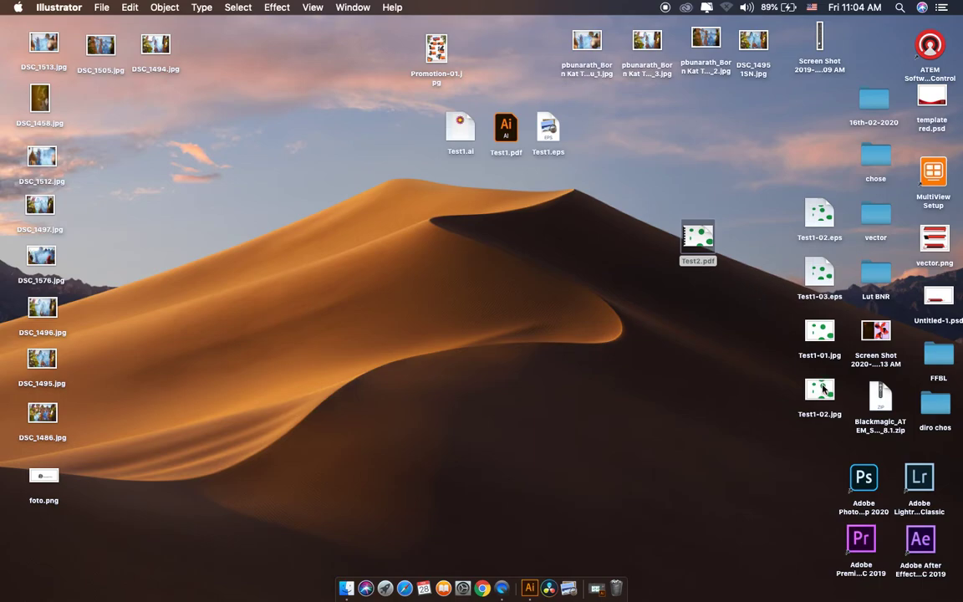
left_click_drag(820, 335, 649, 353)
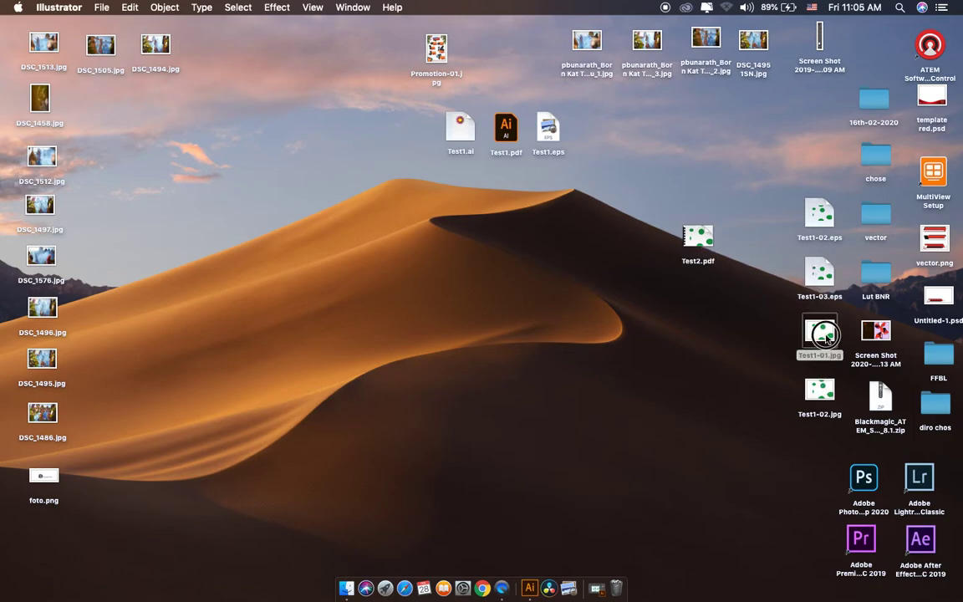
left_click_drag(820, 389, 501, 295)
left_click_drag(649, 347, 422, 297)
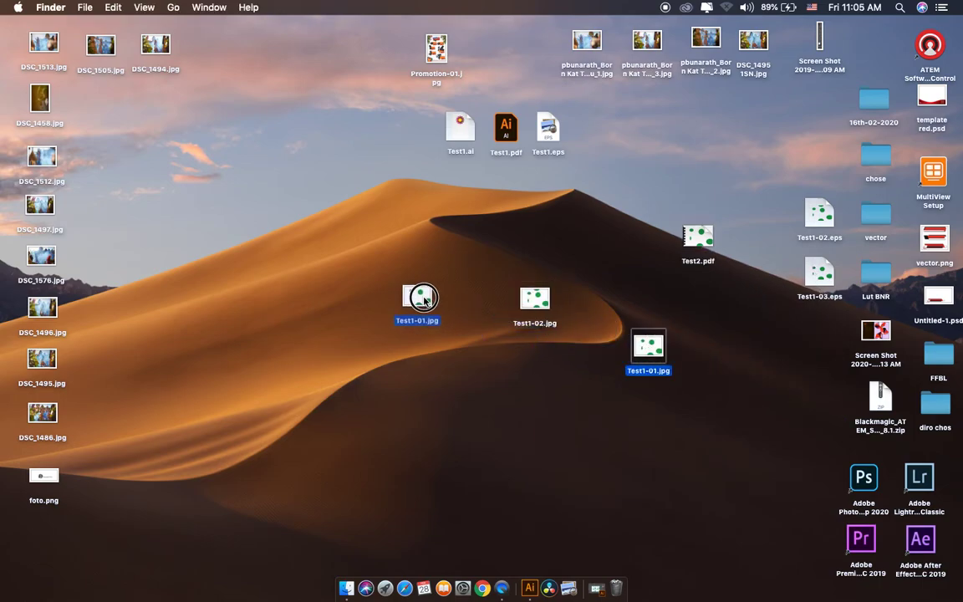
Step: Inspect Test1-01.jpg in Preview, close it, and return to Illustrator
double_click(426, 298)
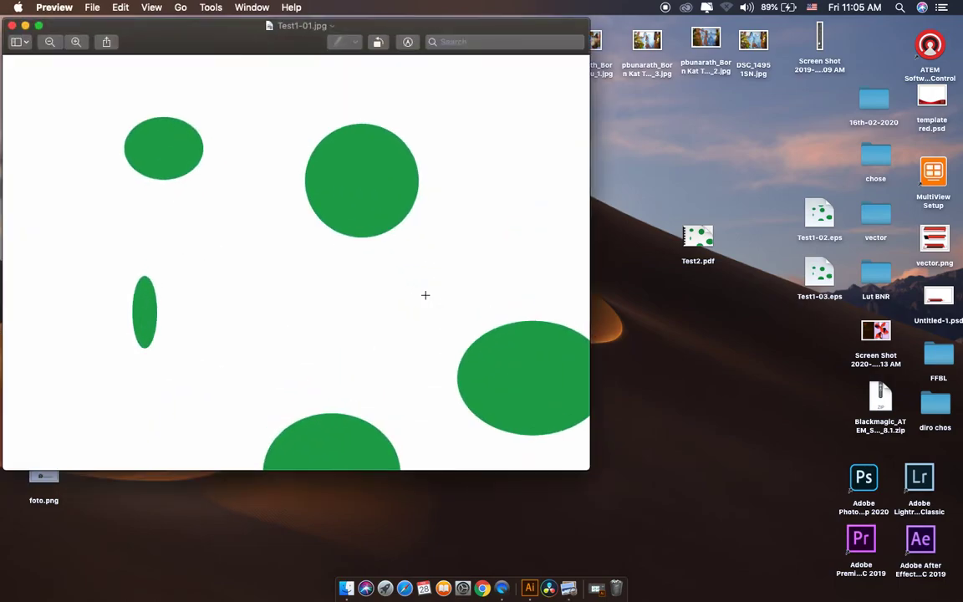
left_click(13, 25)
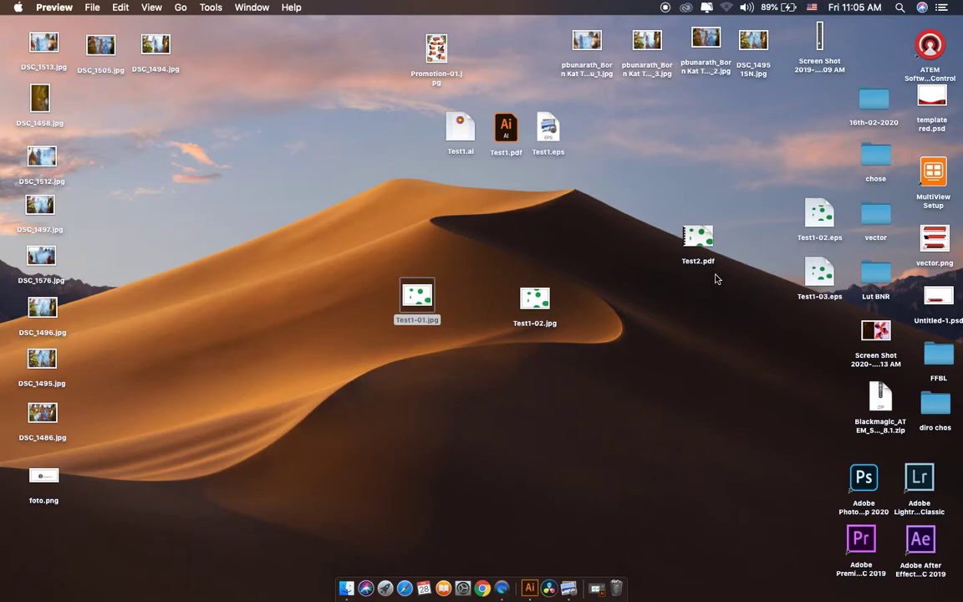
left_click(595, 588)
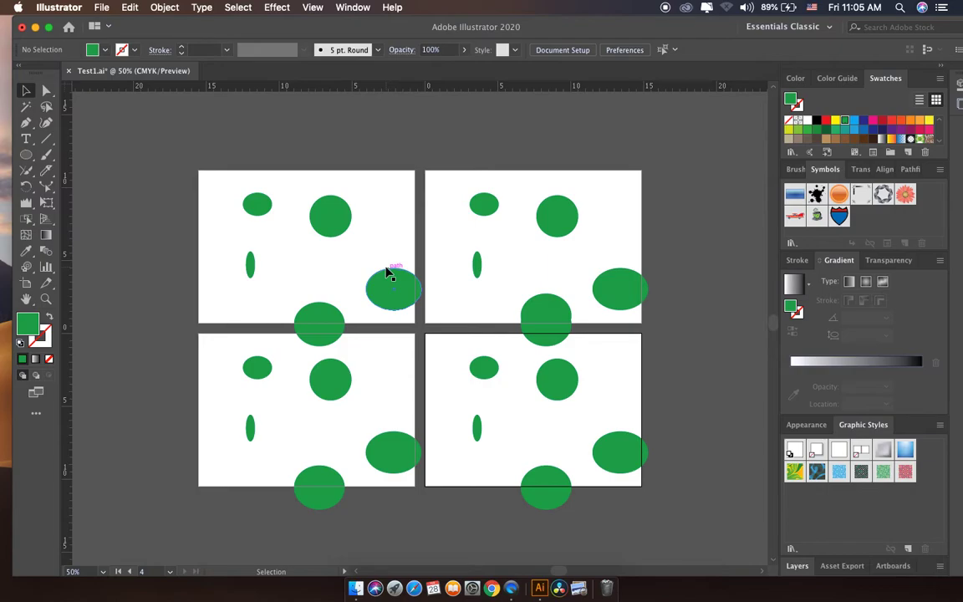
Step: Cancel the accidental Save a Copy and dismiss the File menu
left_click(101, 6)
left_click(119, 122)
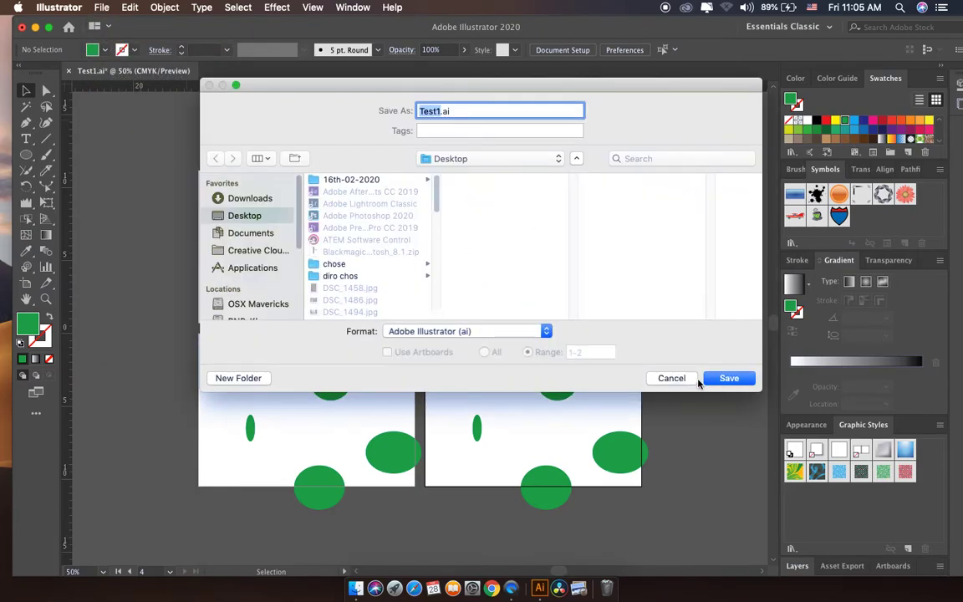
left_click(672, 378)
left_click(101, 6)
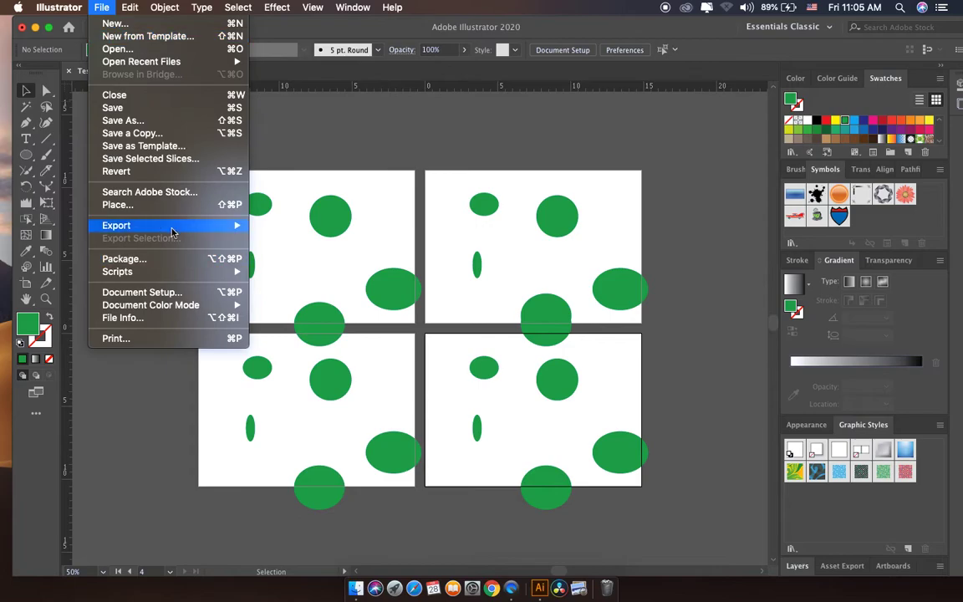
key("Escape")
Step: Export the whole canvas as a single Test1.jpg with Use Artboards unchecked
left_click(101, 6)
mouse_move(117, 225)
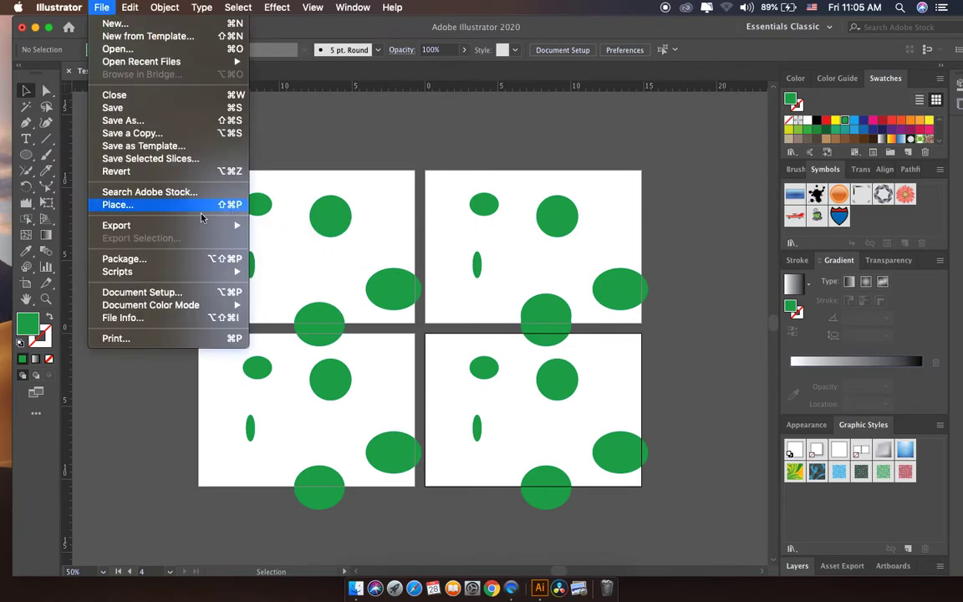
left_click(301, 239)
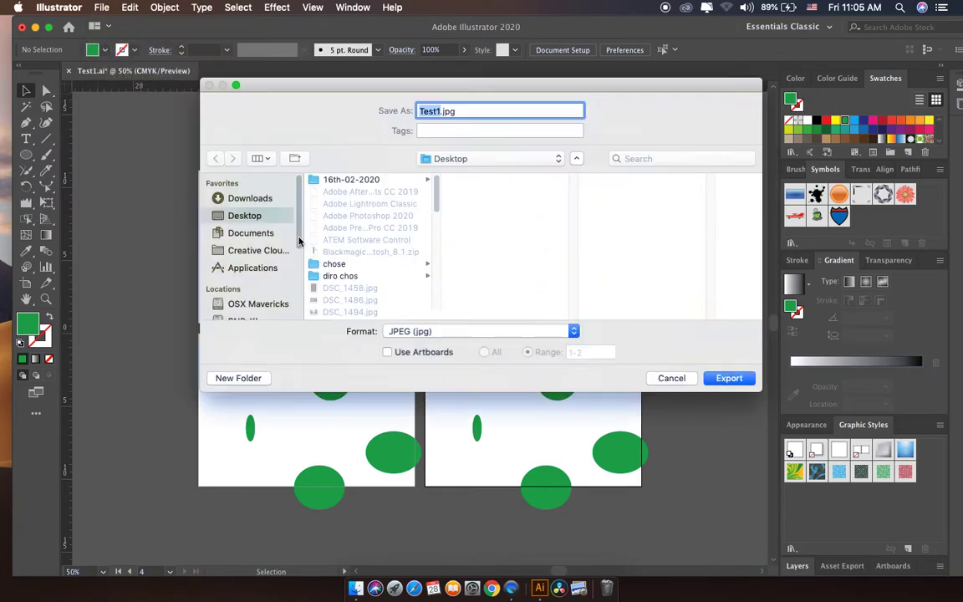
left_click(402, 354)
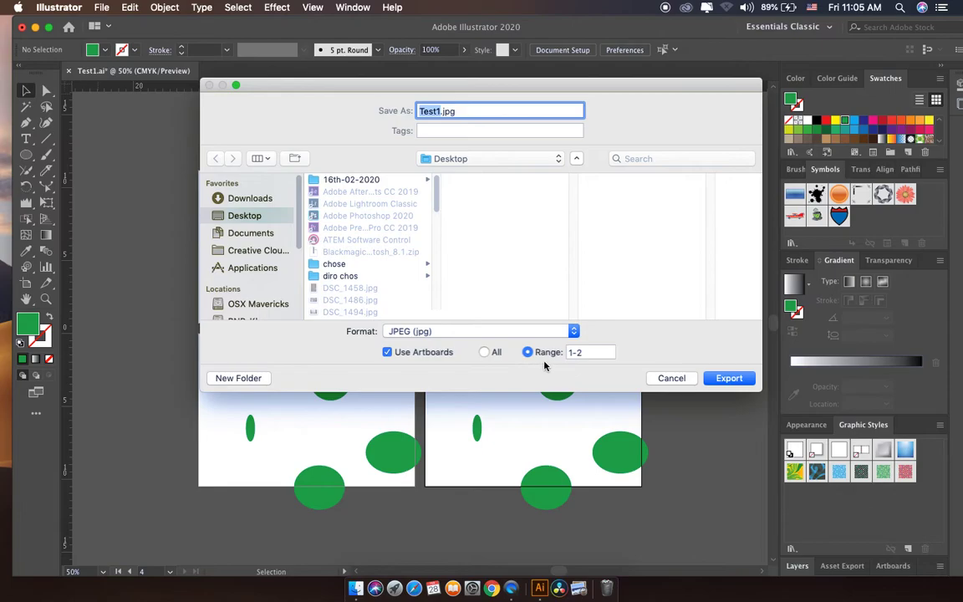
left_click(388, 352)
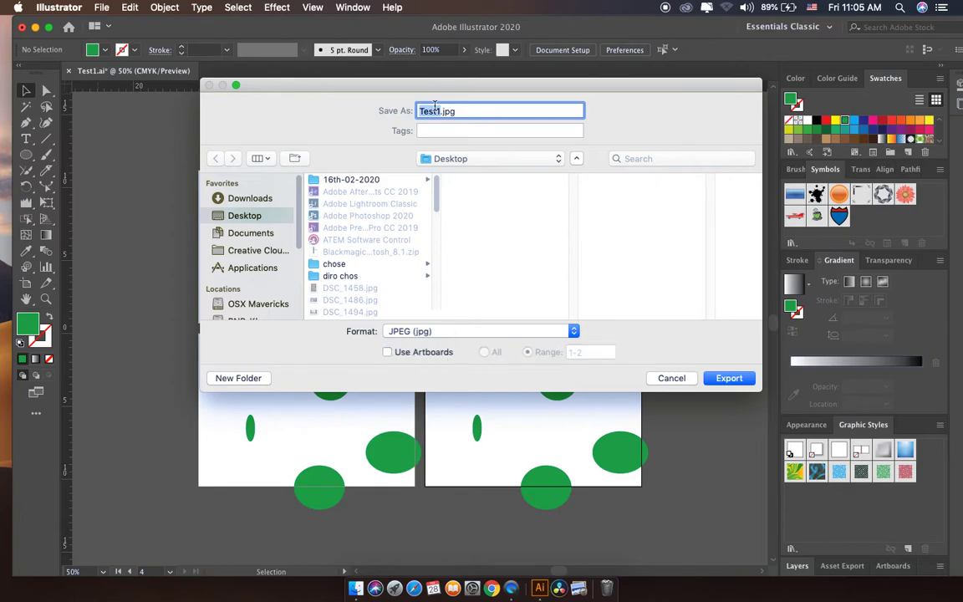
left_click(736, 379)
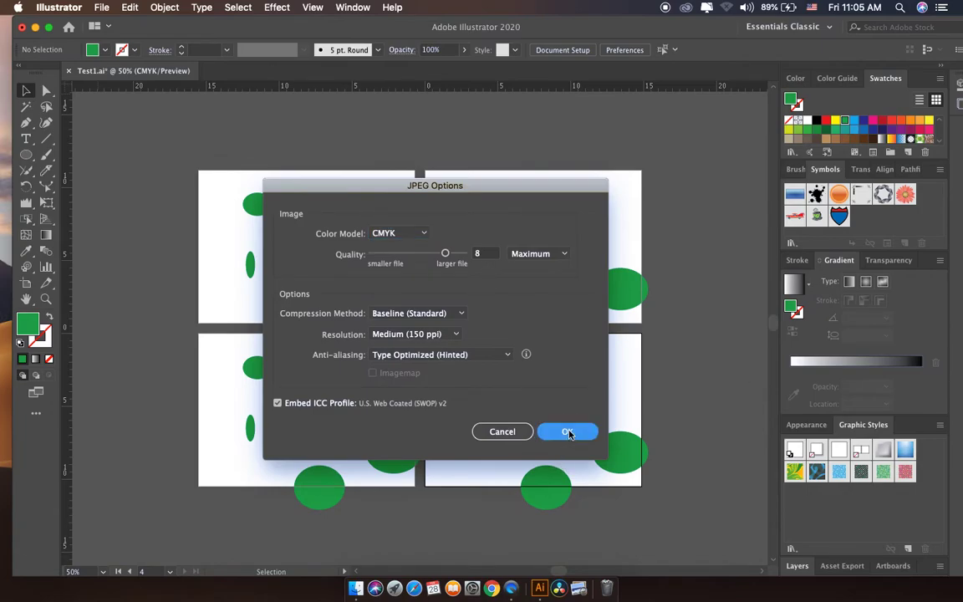
left_click(569, 433)
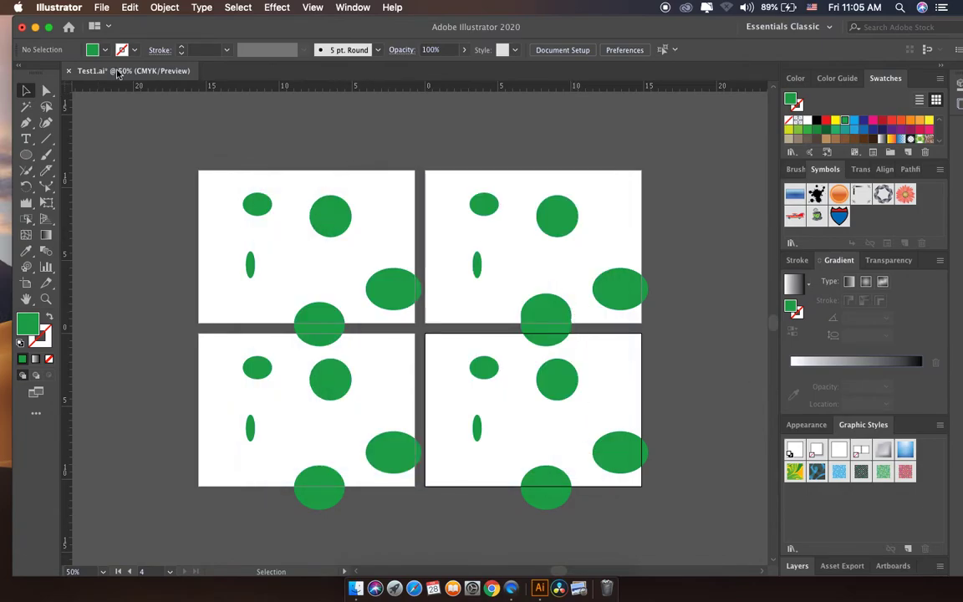
left_click(36, 27)
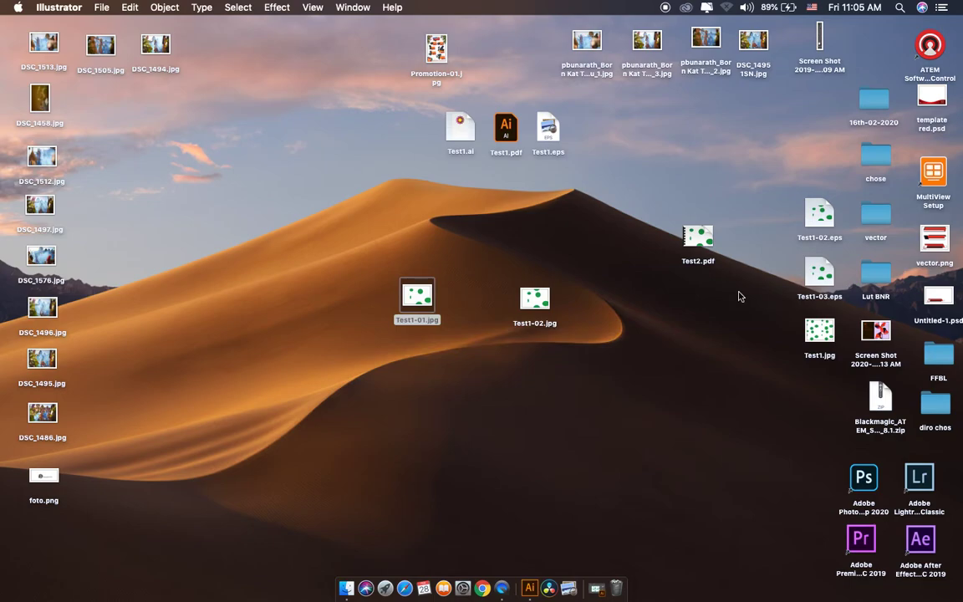
Step: Check Test1.jpg in Preview shows all four artboards, then return to Illustrator
double_click(820, 331)
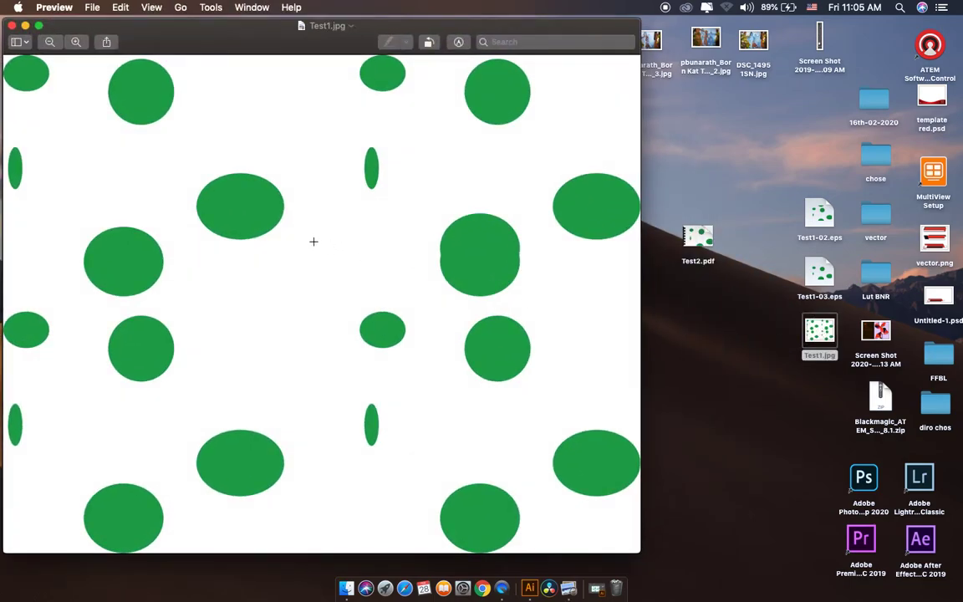
left_click_drag(190, 50, 364, 55)
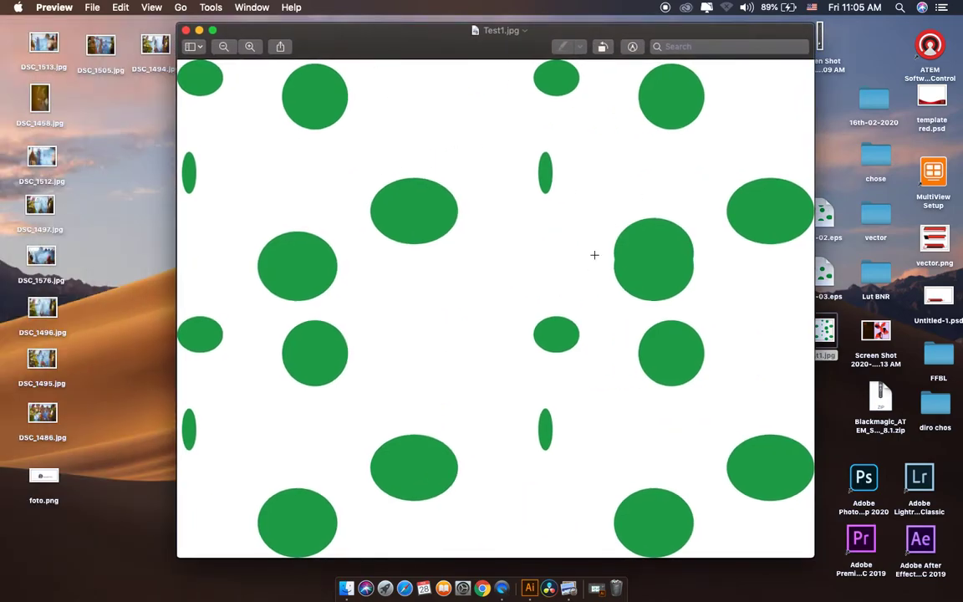
left_click(598, 588)
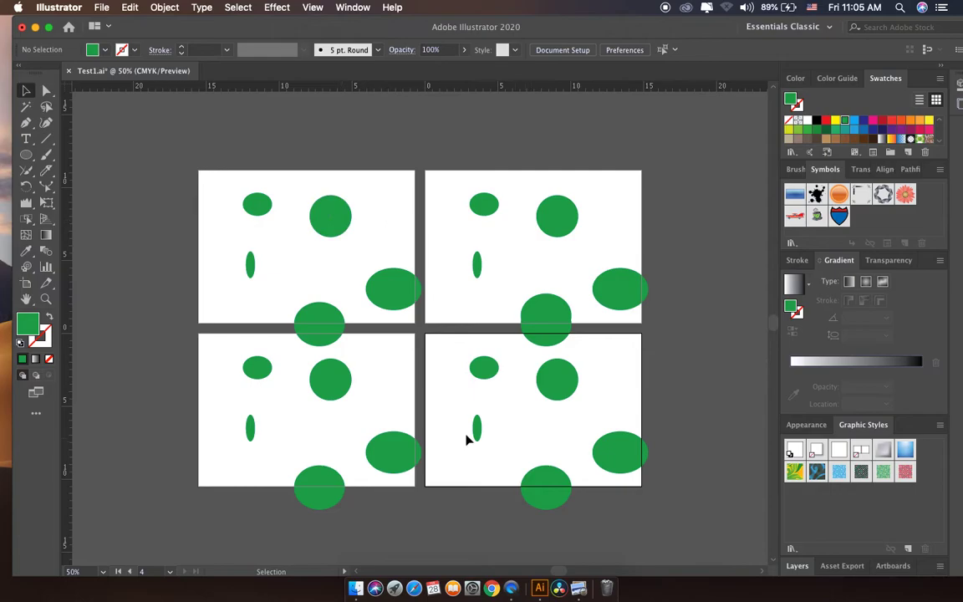
Step: Export the whole canvas as one JPEG, Test1.jpg, to the Desktop with Use Artboards unchecked
left_click(35, 27)
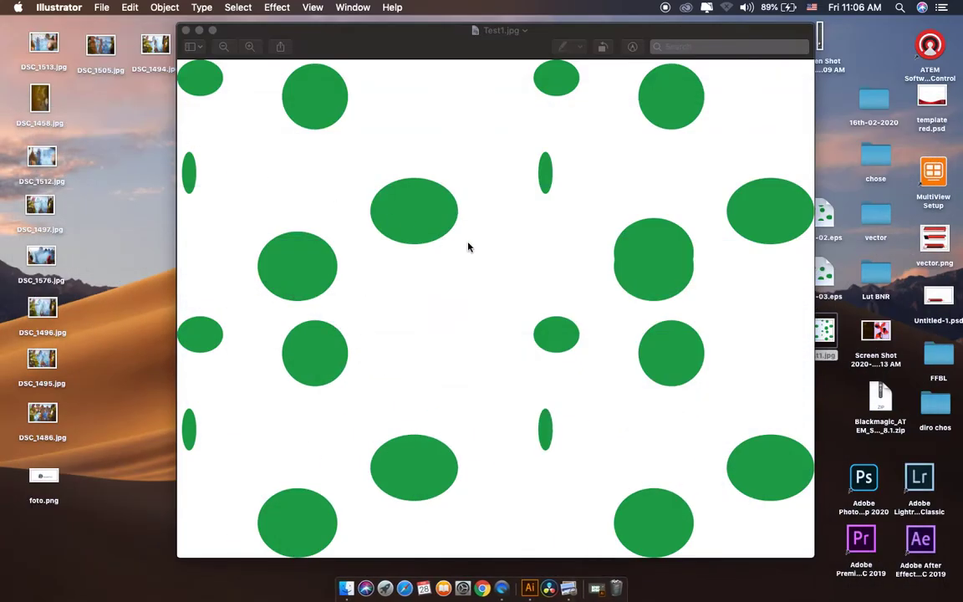
left_click(596, 588)
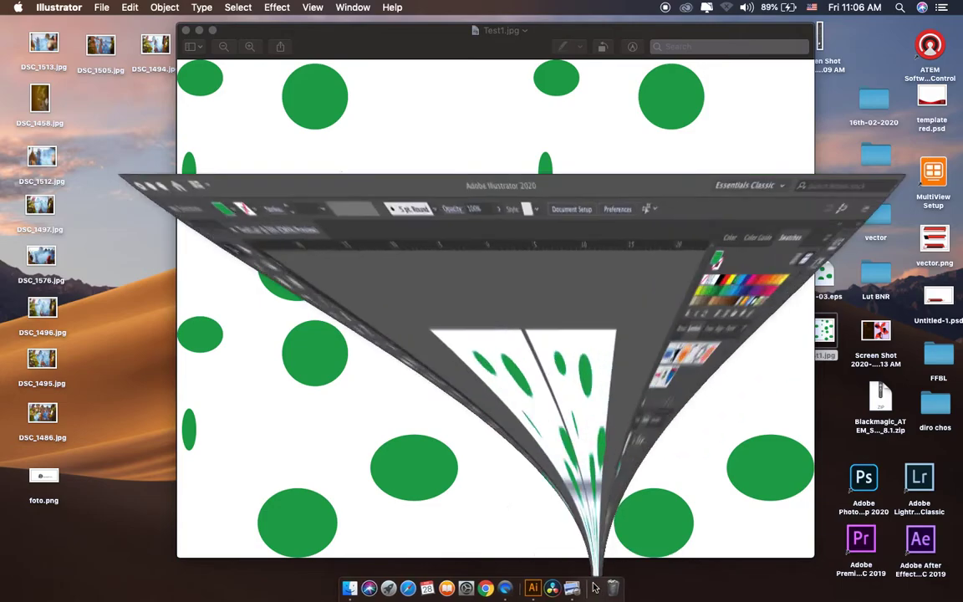
left_click(101, 7)
mouse_move(116, 226)
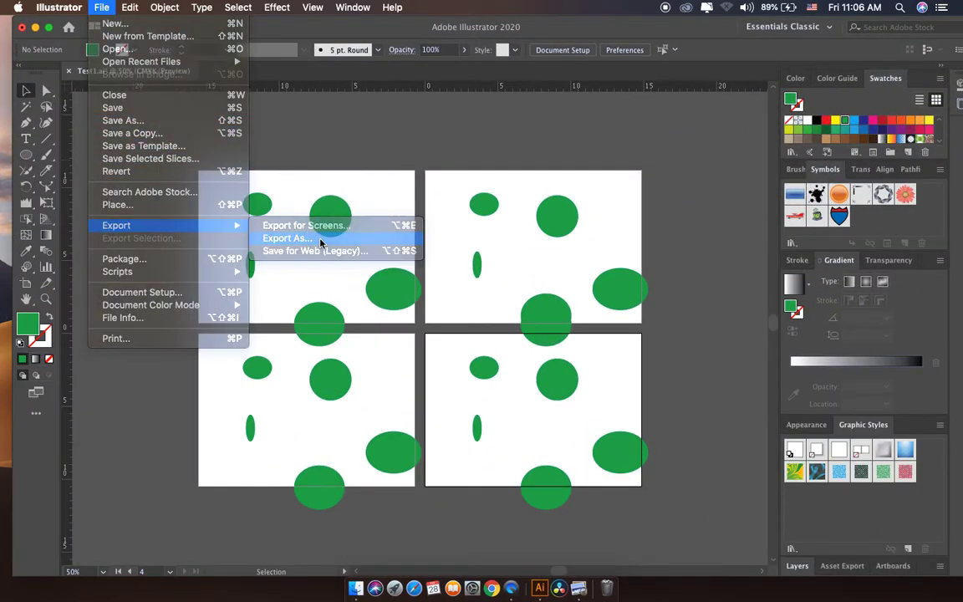
left_click(287, 239)
left_click(416, 355)
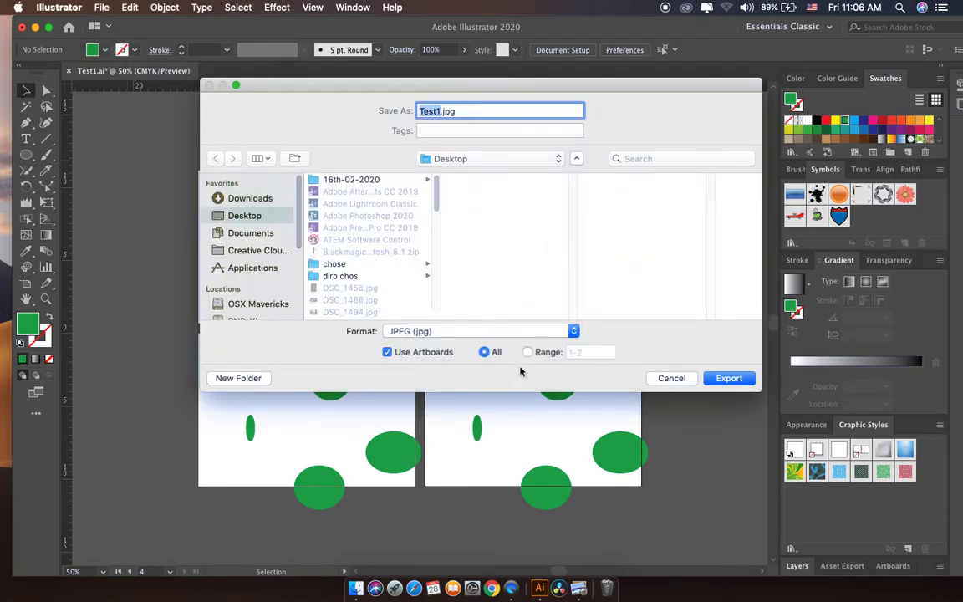
left_click(403, 356)
key("Escape")
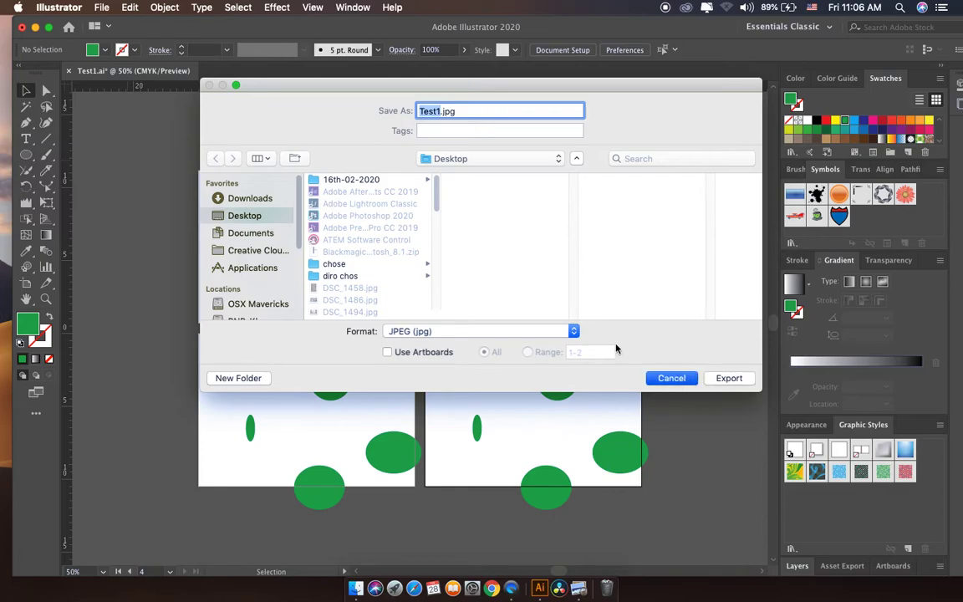
left_click(35, 27)
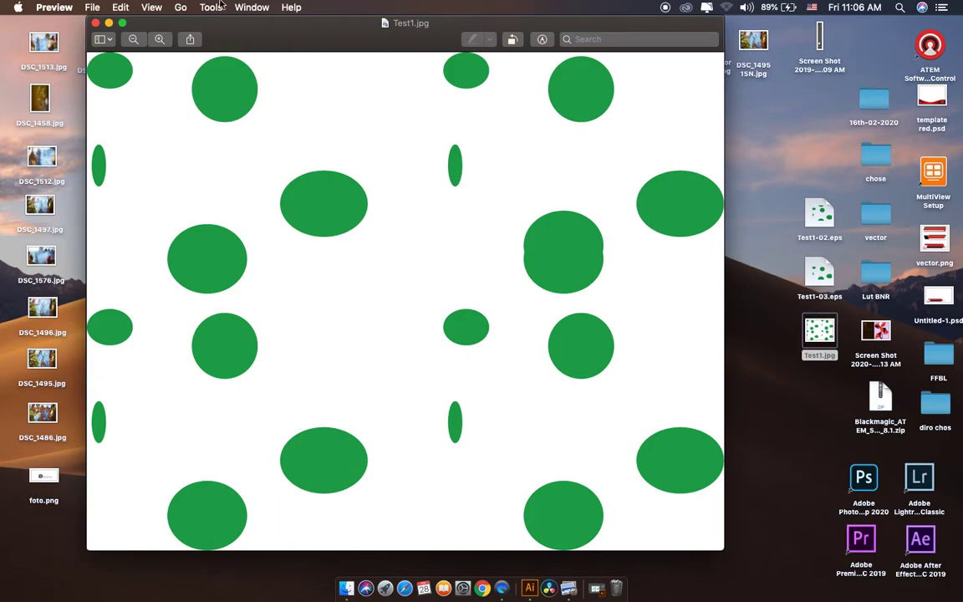
Step: Close the Test1.jpg preview, restore Test1.ai, and move Artboard 1's right ellipse up-left
left_click_drag(311, 25, 340, 29)
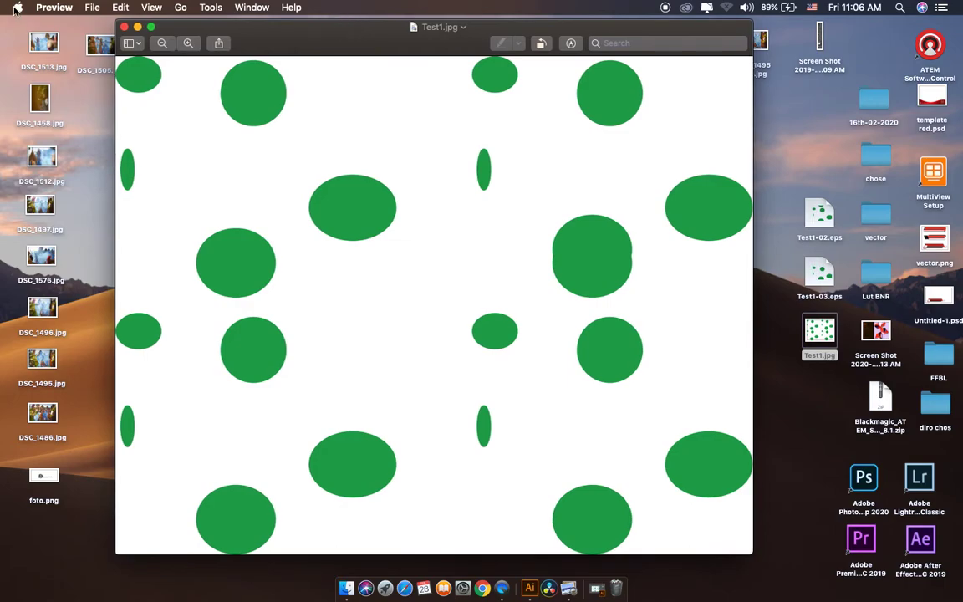
left_click(124, 27)
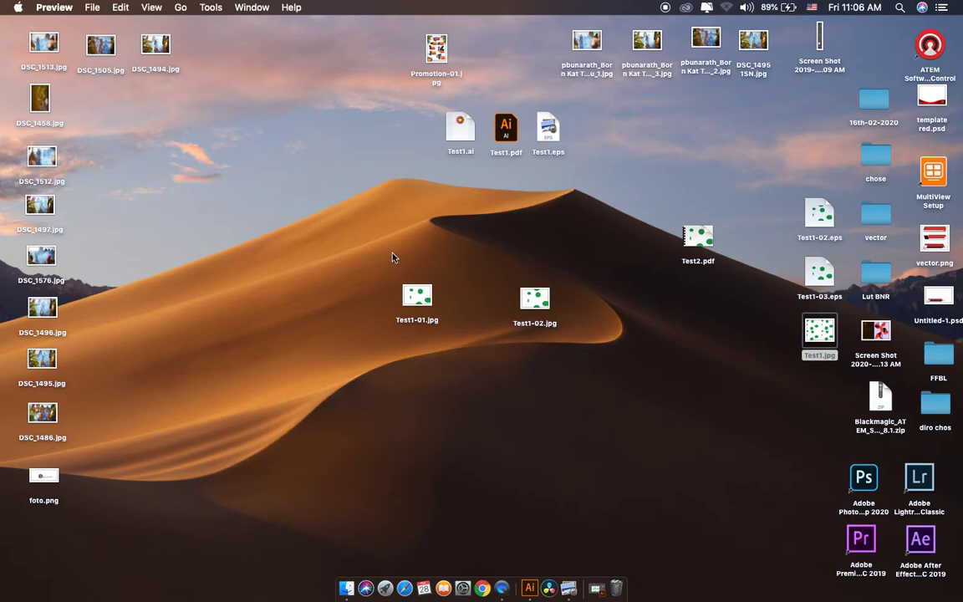
left_click(568, 588)
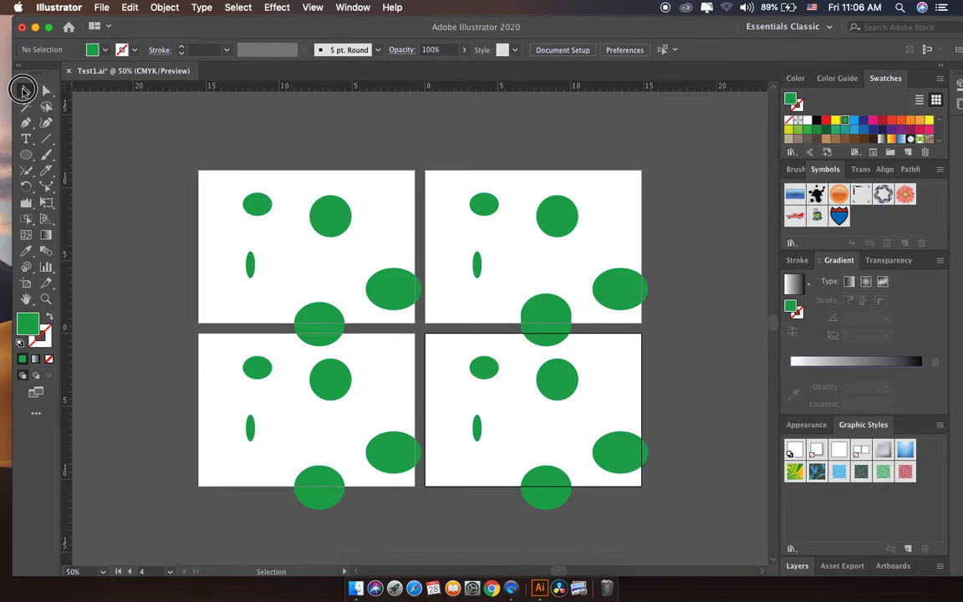
left_click_drag(393, 296, 372, 270)
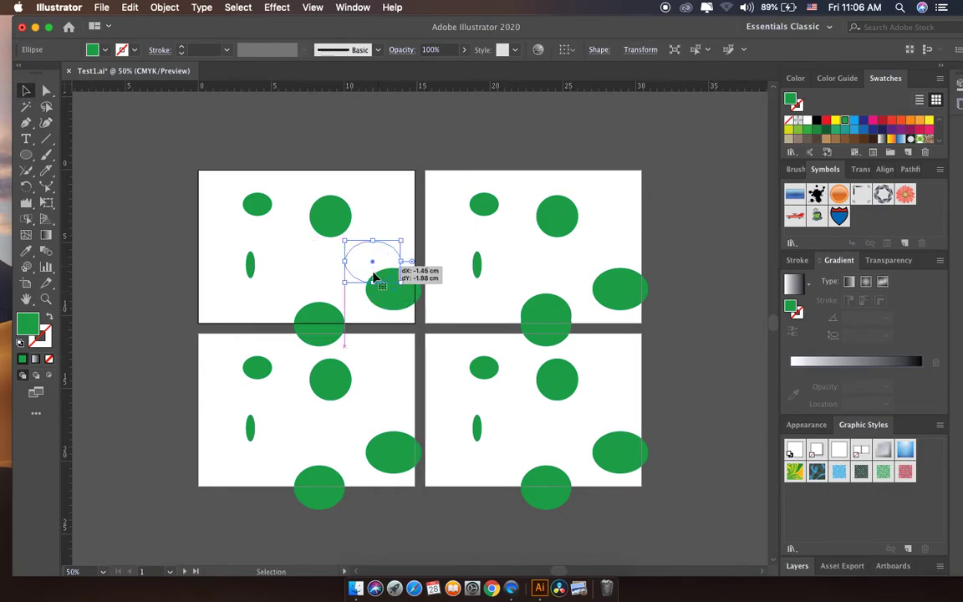
Step: Enlarge Artboard 1's bottom ellipse into a large circle placed where the four artboards meet
left_click_drag(327, 312, 331, 304)
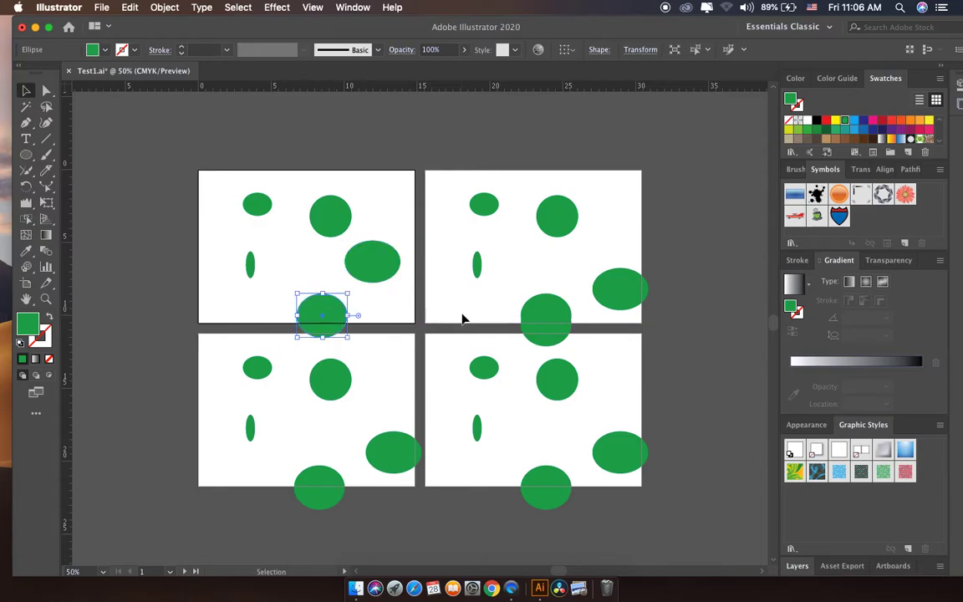
mouse_move(327, 316)
left_mouse_down()
mouse_move(378, 334)
mouse_move(409, 371)
left_mouse_up()
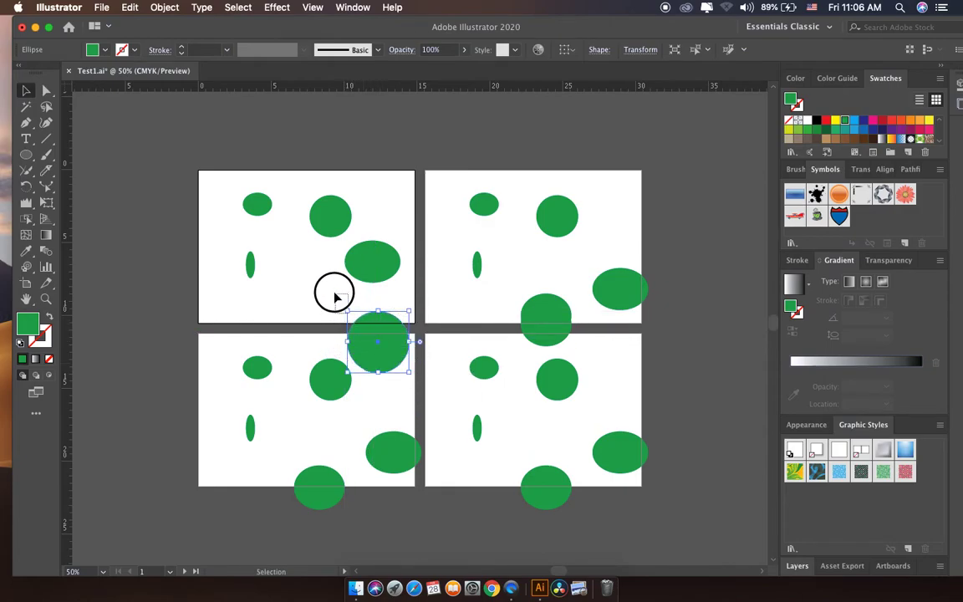
left_click_drag(346, 312, 323, 283)
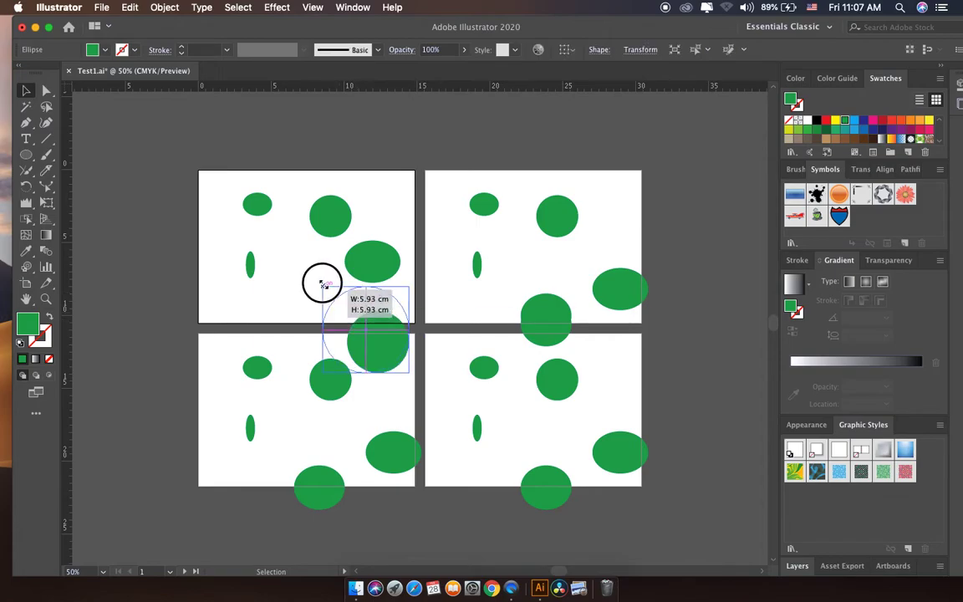
left_click_drag(365, 309, 378, 315)
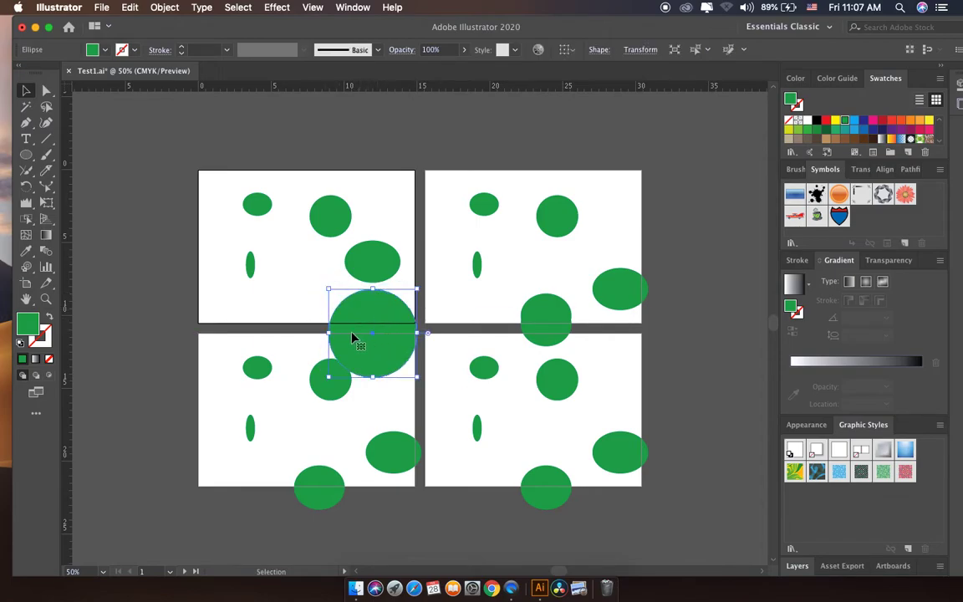
left_click(653, 346)
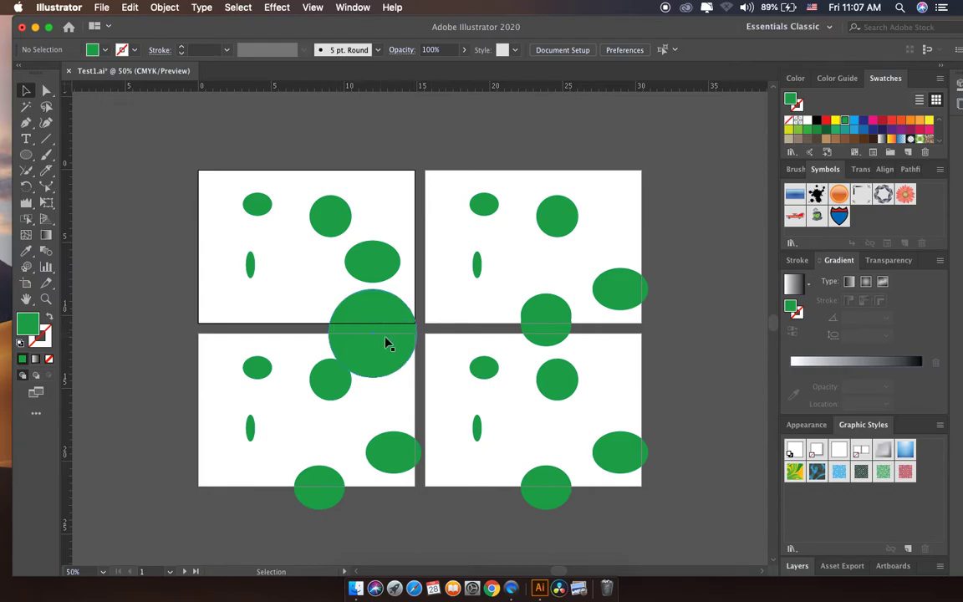
mouse_move(384, 314)
left_mouse_down()
mouse_move(420, 314)
mouse_move(443, 332)
left_mouse_up()
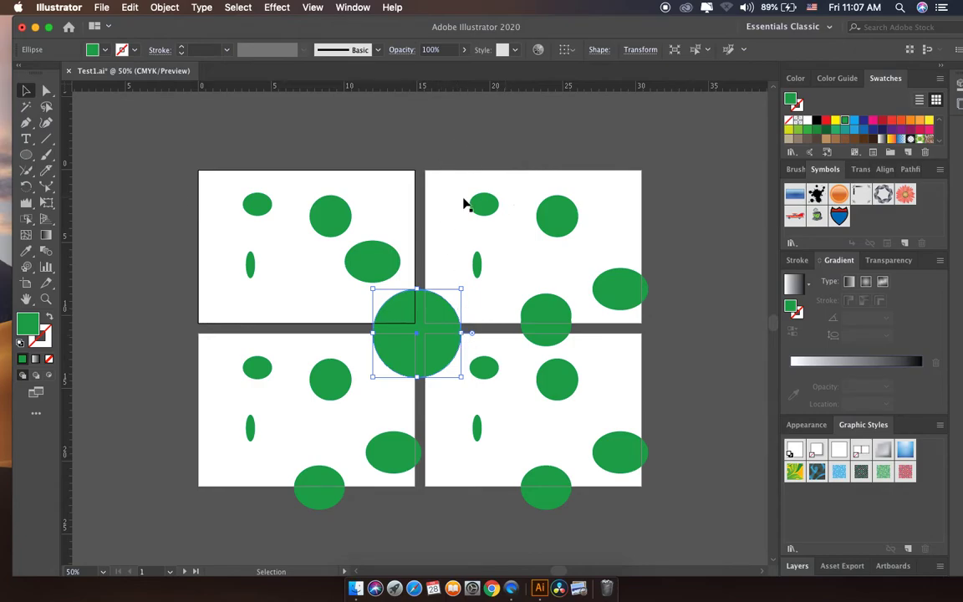
left_click(35, 284)
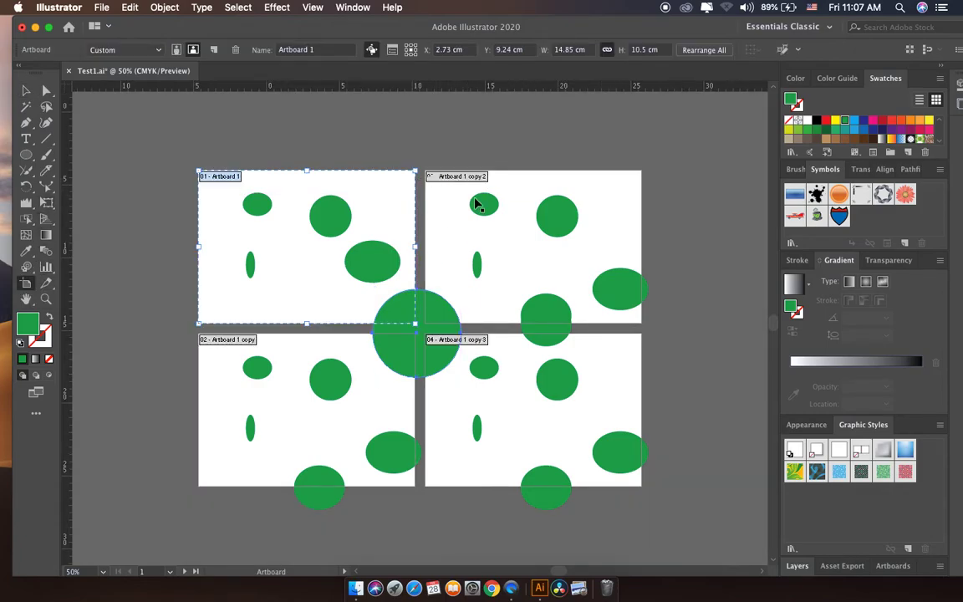
Step: Drag Artboard 1 copy 2 and its ellipses up and right, out of the artboard grid
left_click(28, 90)
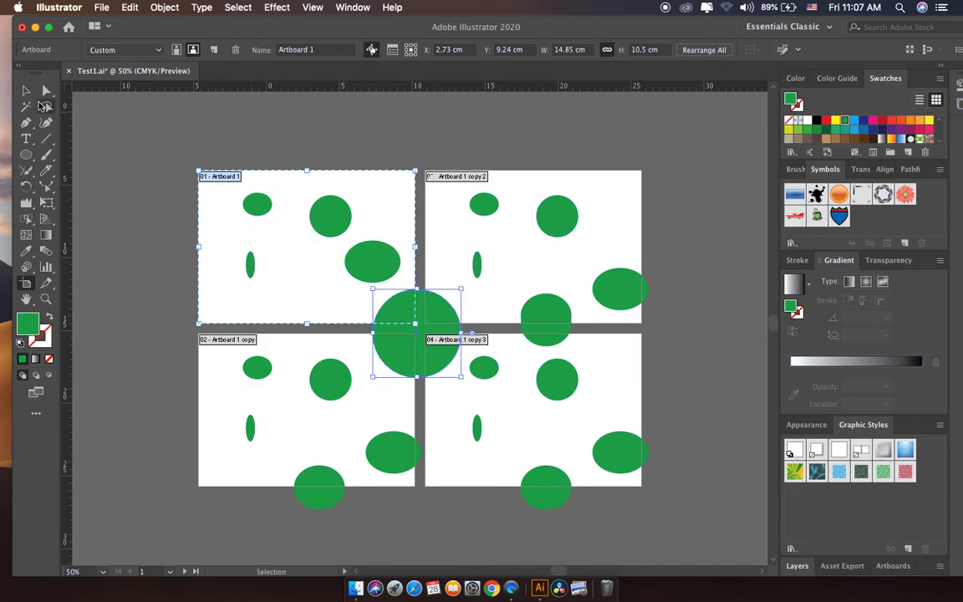
key("shift+o")
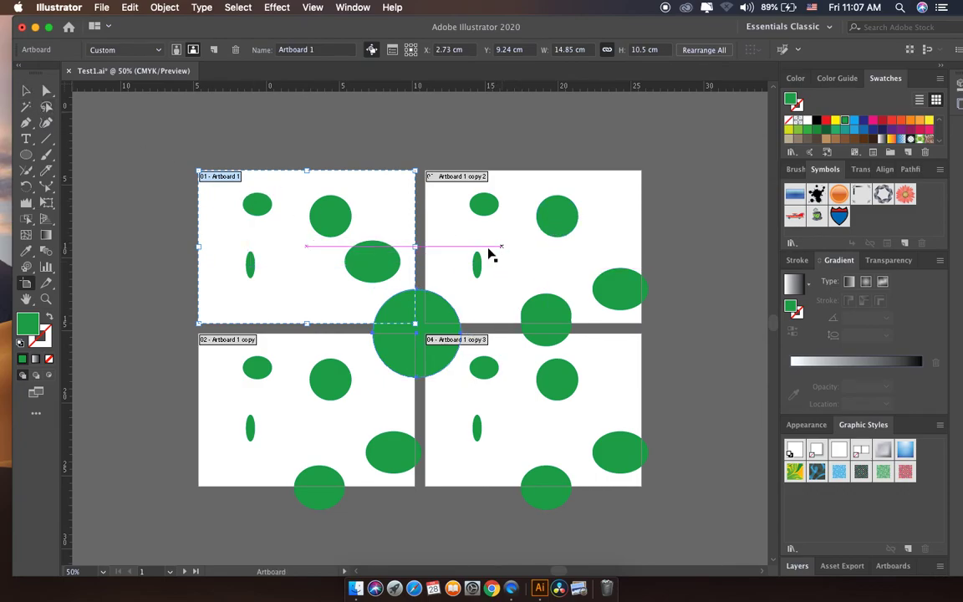
left_click(528, 265)
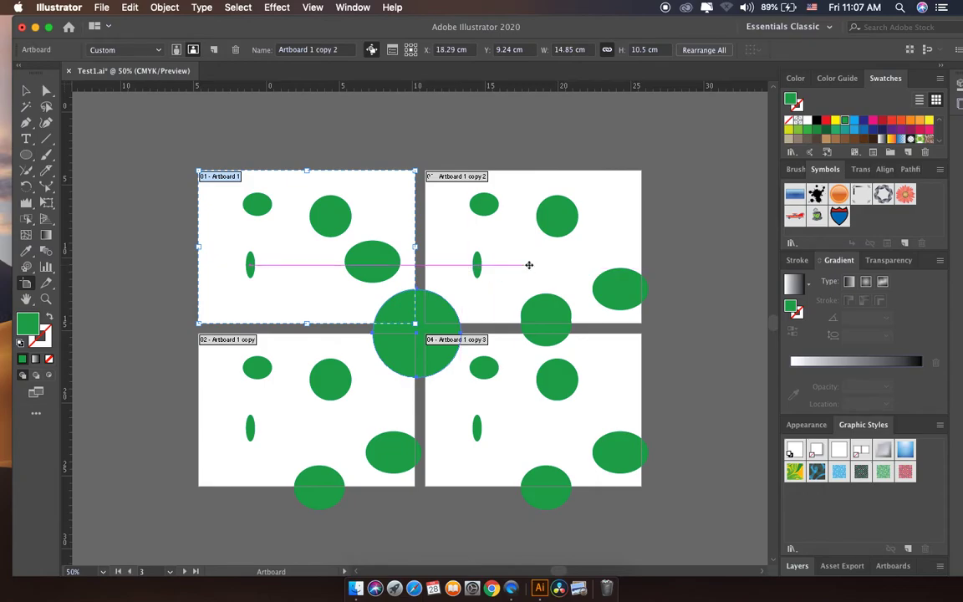
left_click(503, 391)
left_click(306, 430)
left_click(299, 269)
left_click(525, 268)
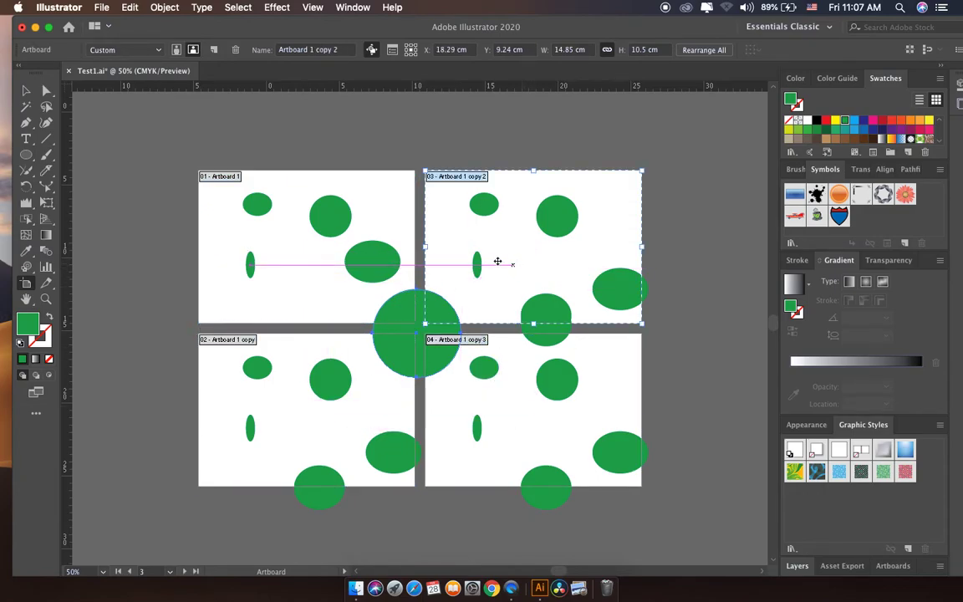
left_click_drag(530, 268, 630, 204)
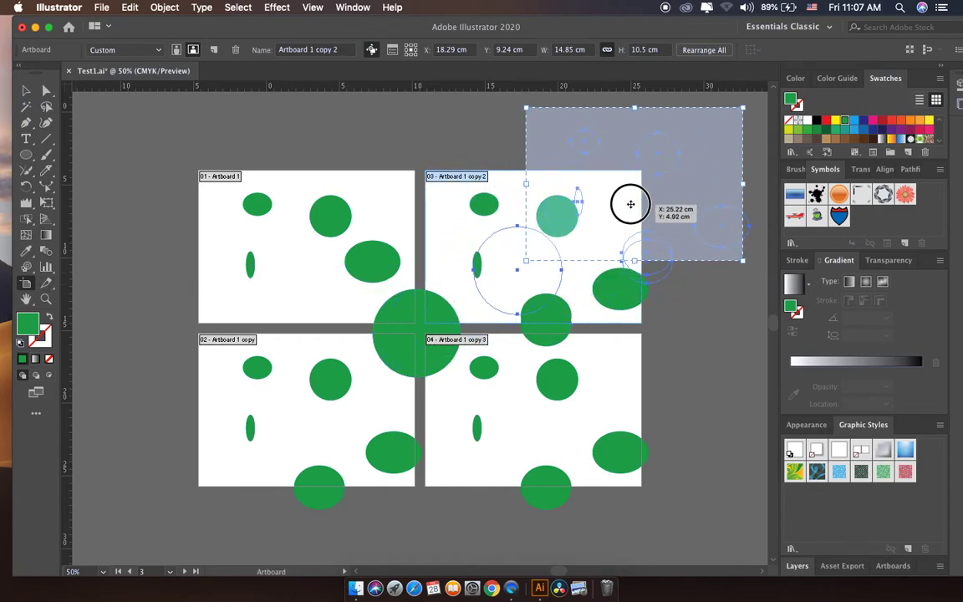
left_click_drag(630, 204, 636, 218)
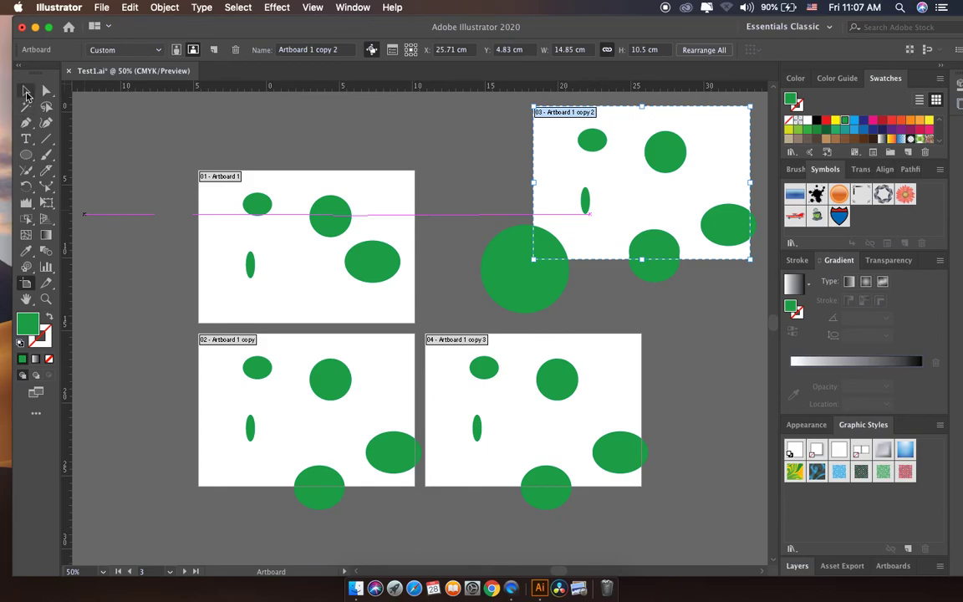
left_click(26, 92)
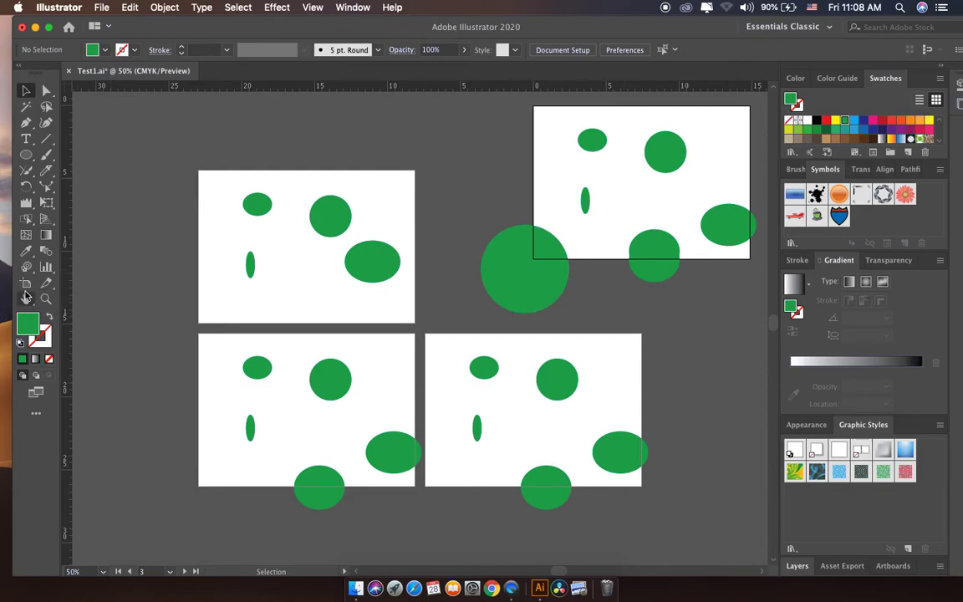
left_click(26, 283)
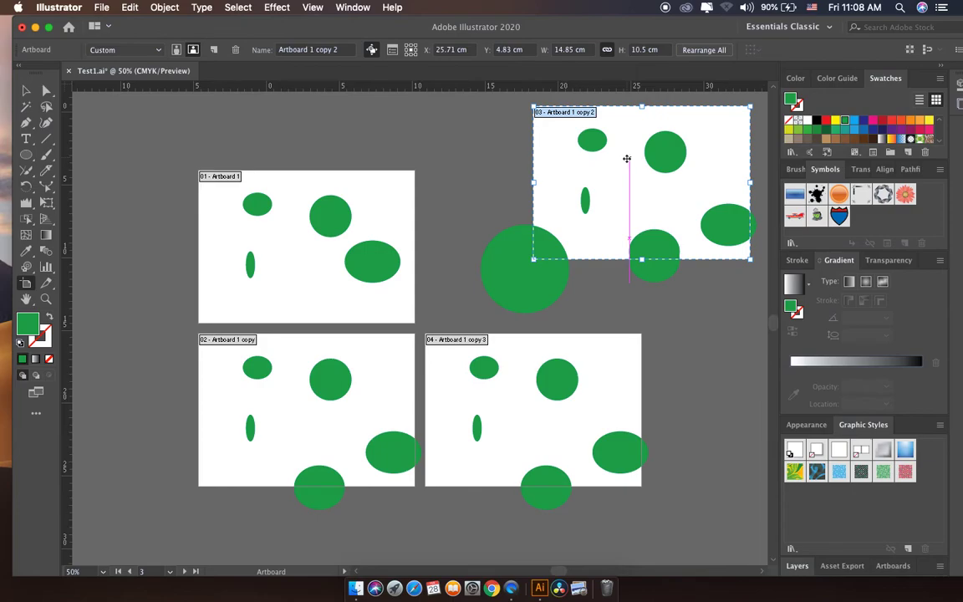
left_click(26, 91)
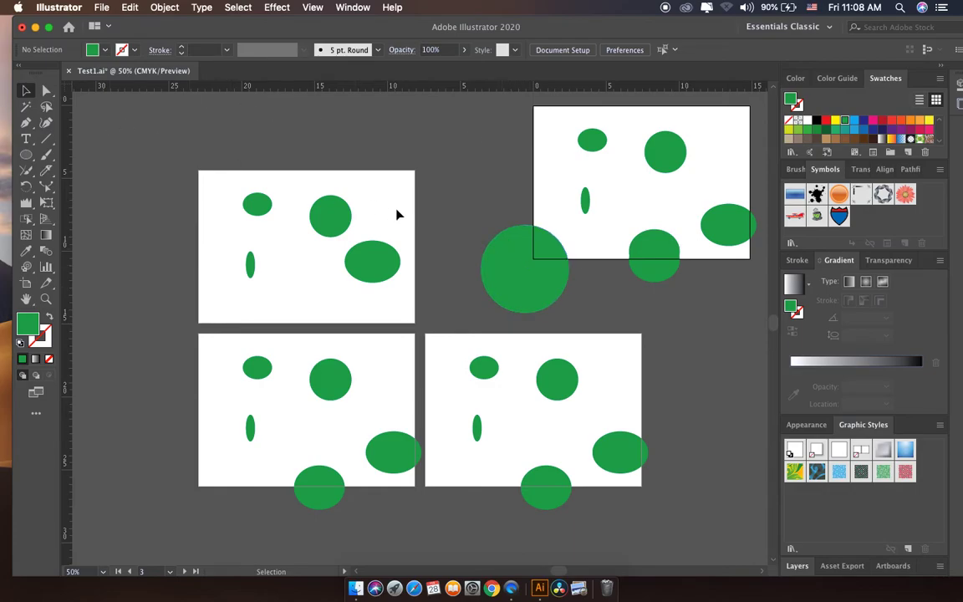
key("super+minus")
scroll(410, 209, "right", 2)
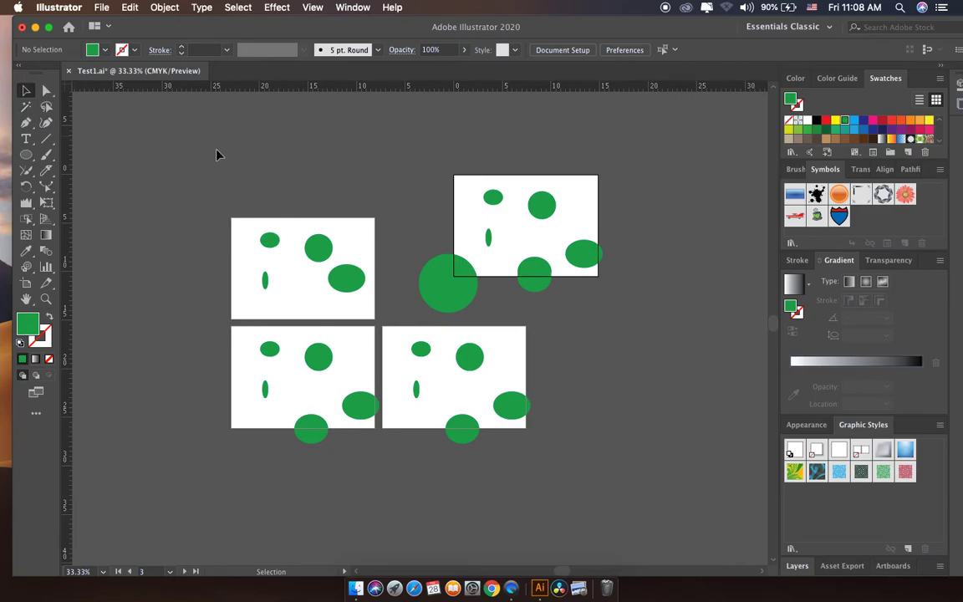
Step: Try a blue fill on all the ellipses, then undo it to restore green
mouse_move(205, 135)
left_mouse_down()
mouse_move(285, 260)
mouse_move(631, 460)
left_mouse_up()
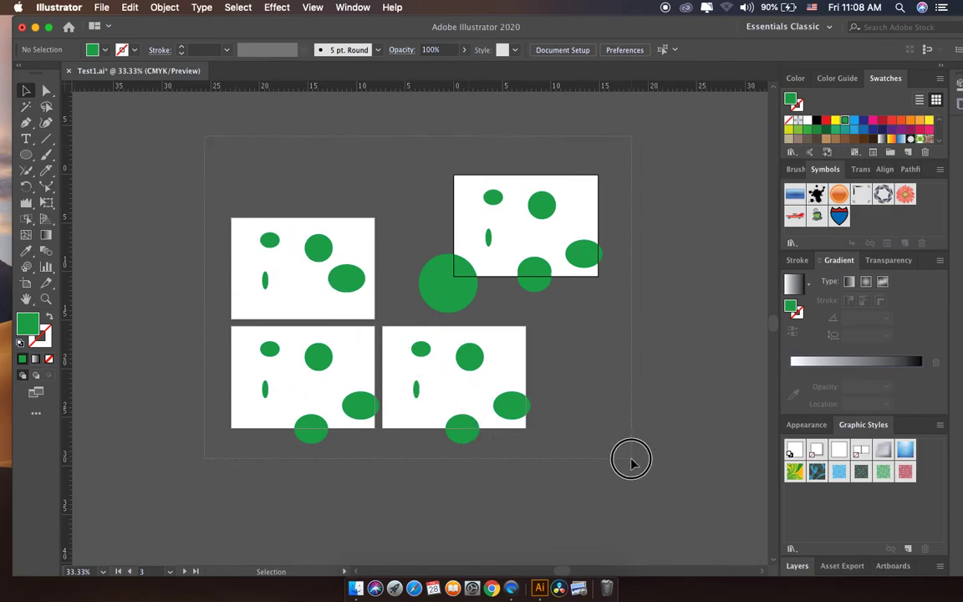
left_click_drag(632, 460, 632, 460)
left_click(26, 154)
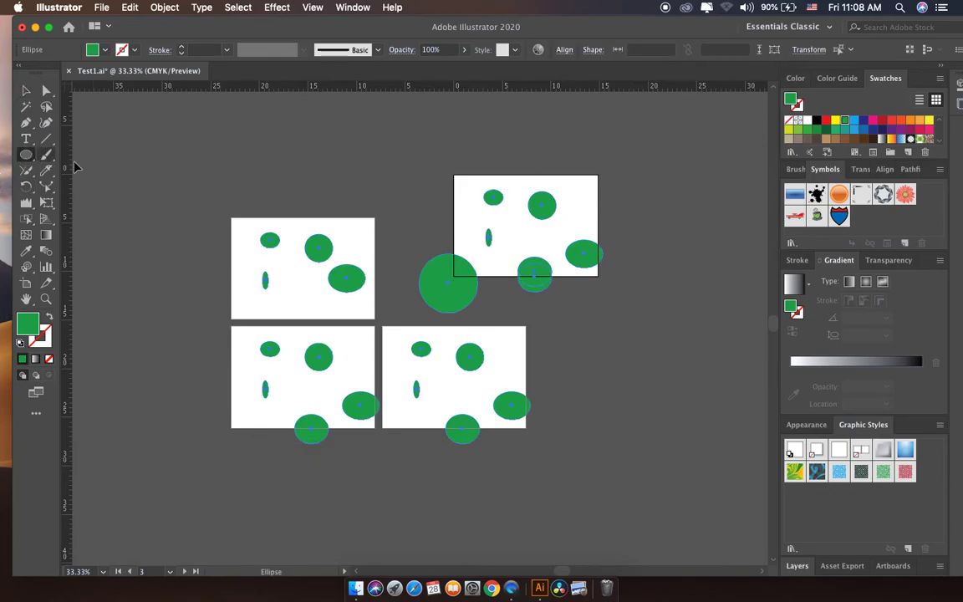
left_click(854, 120)
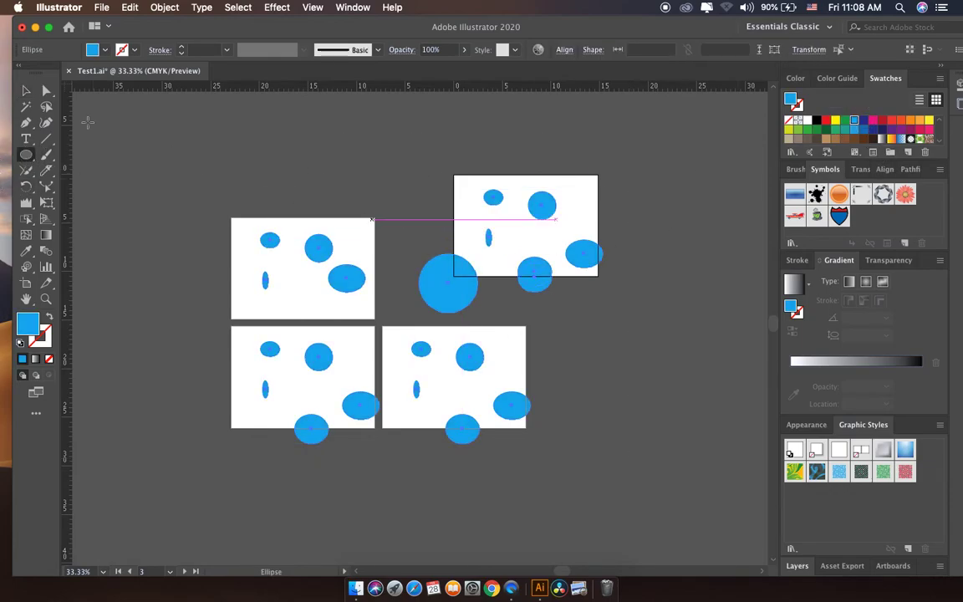
key("ctrl+shift+a")
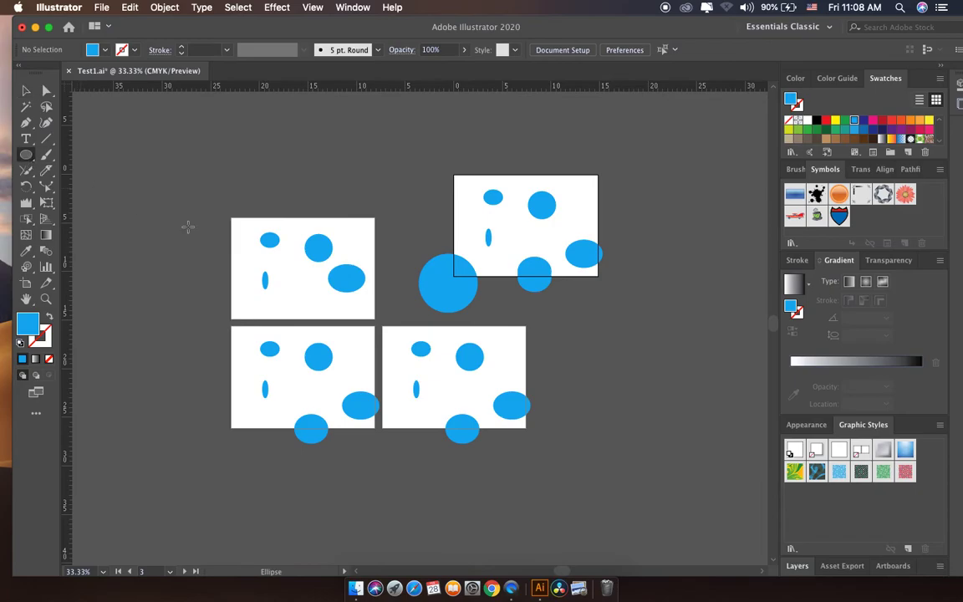
left_click(26, 92)
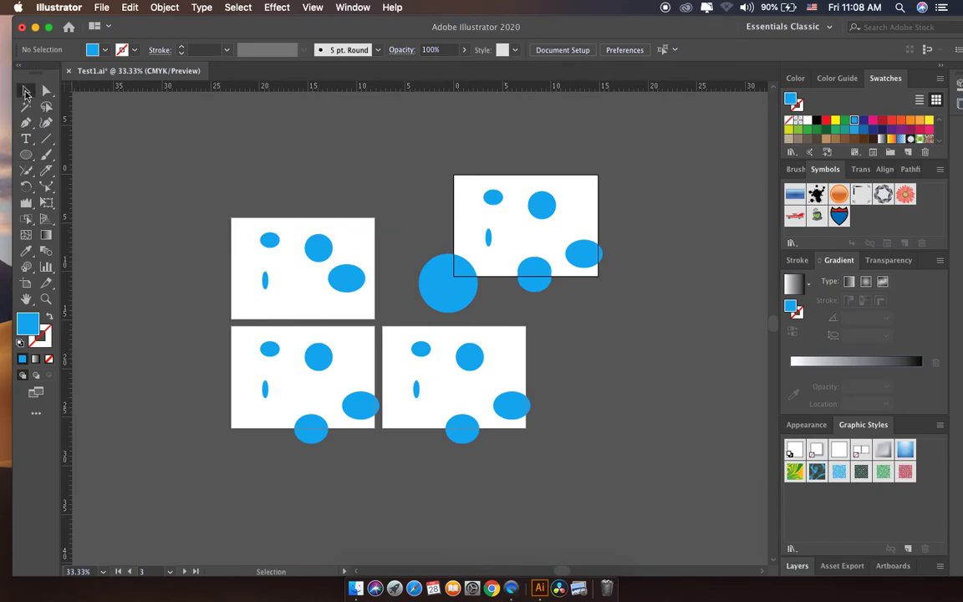
key("ctrl+z")
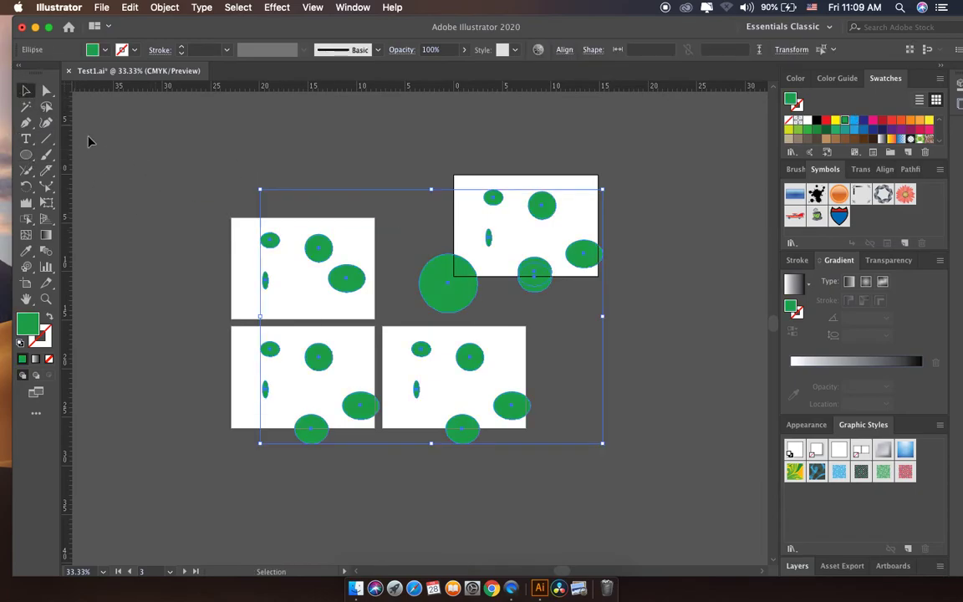
Step: Draw a small red-filled circle just above the large green circle
left_click(92, 144)
left_click(26, 155)
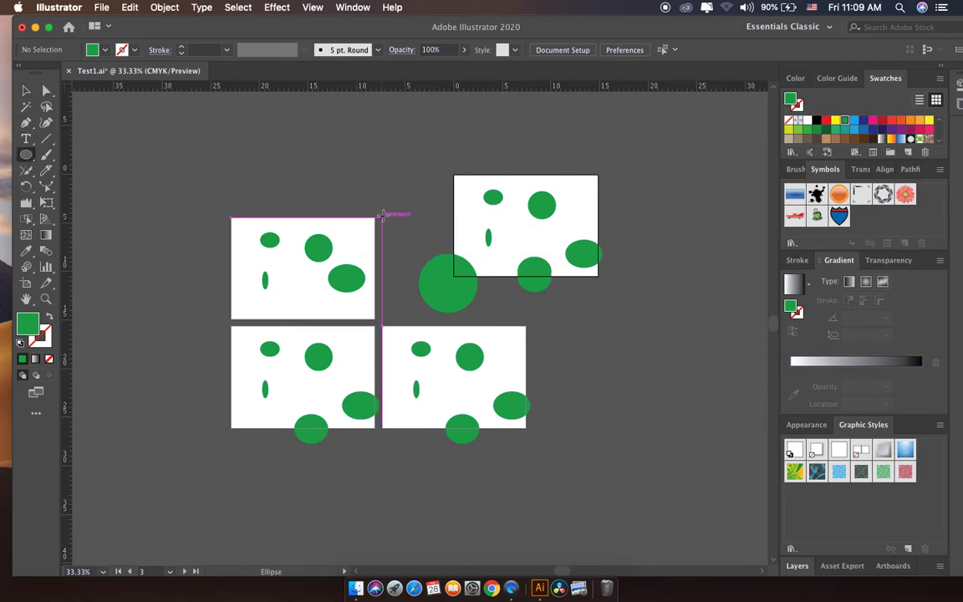
left_click_drag(396, 209, 432, 243)
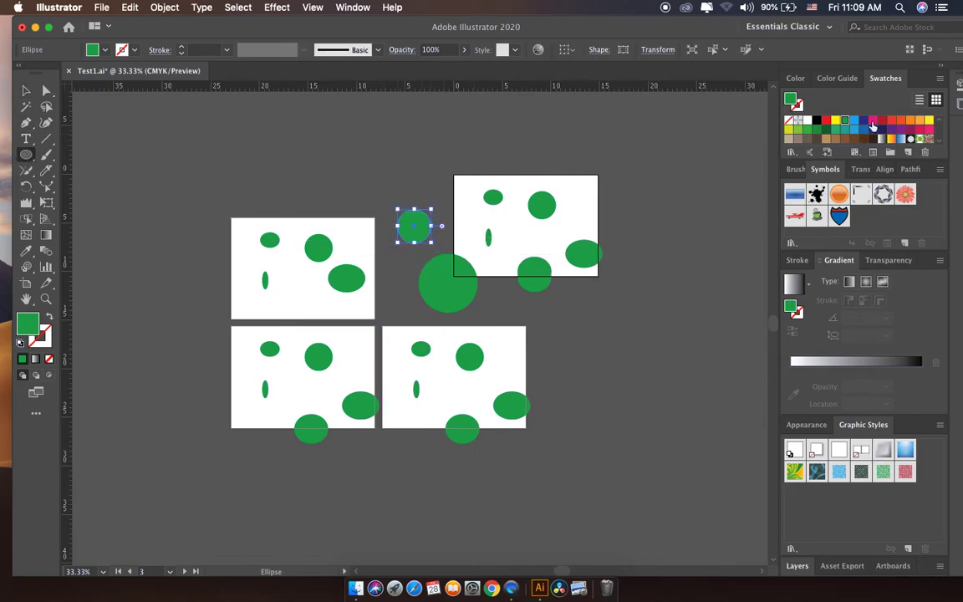
left_click(873, 121)
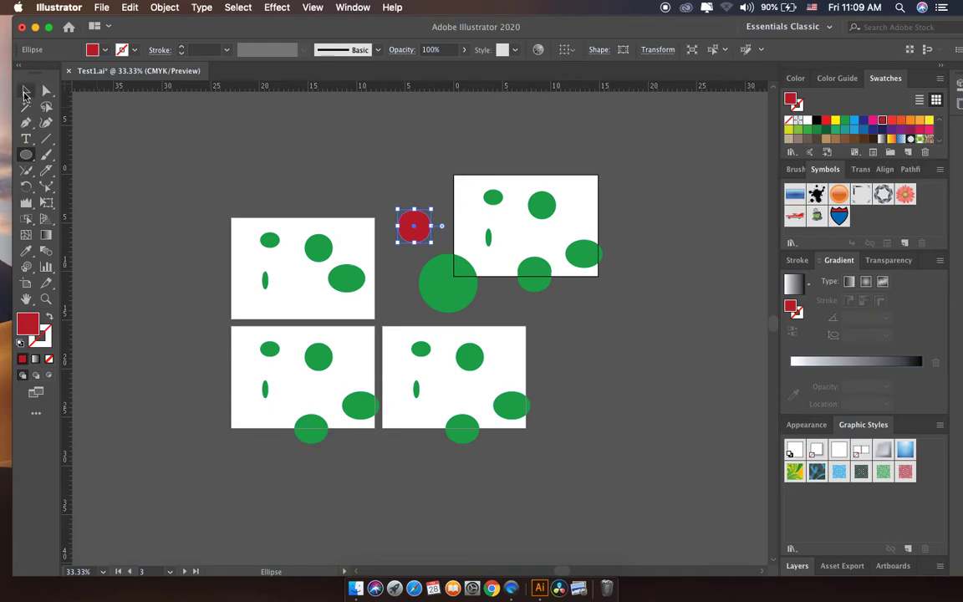
left_click(24, 95)
left_click(150, 131)
left_click(101, 7)
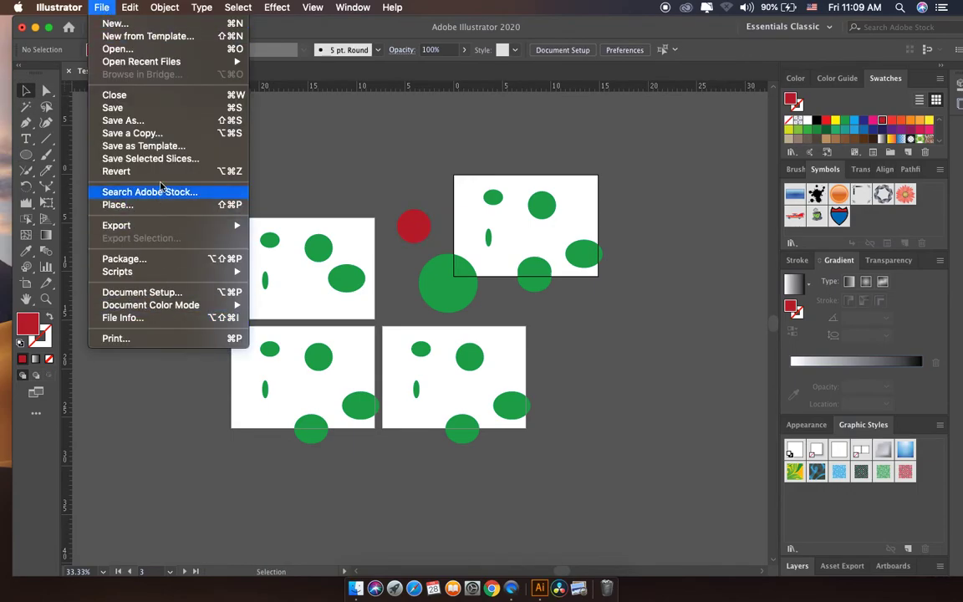
Step: Export JPEGs with Use Artboards (All) and default JPEG options, replacing Test1-01.jpg and Test1-02.jpg
left_click(312, 233)
left_click(101, 8)
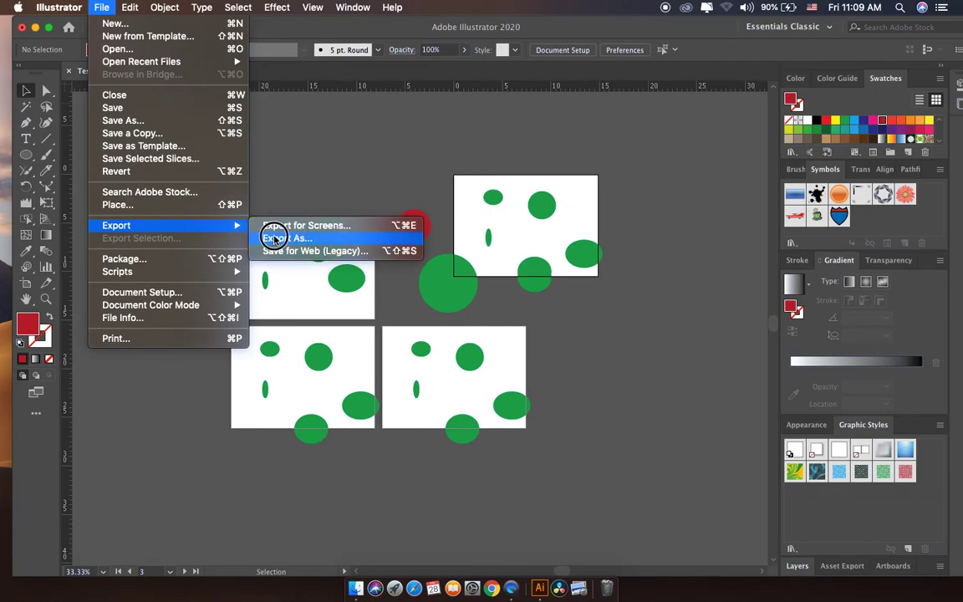
left_click(274, 239)
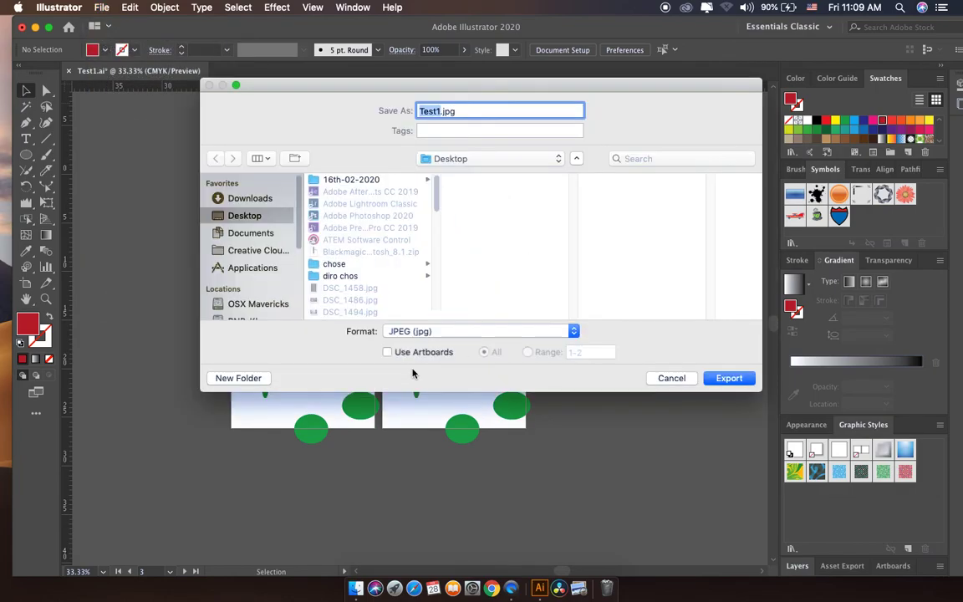
left_click(388, 352)
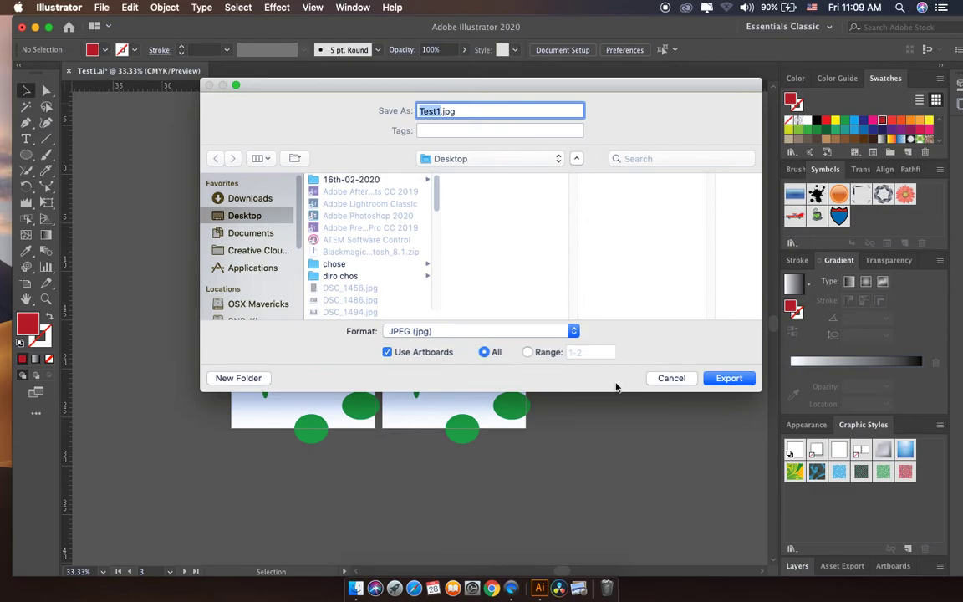
left_click(728, 379)
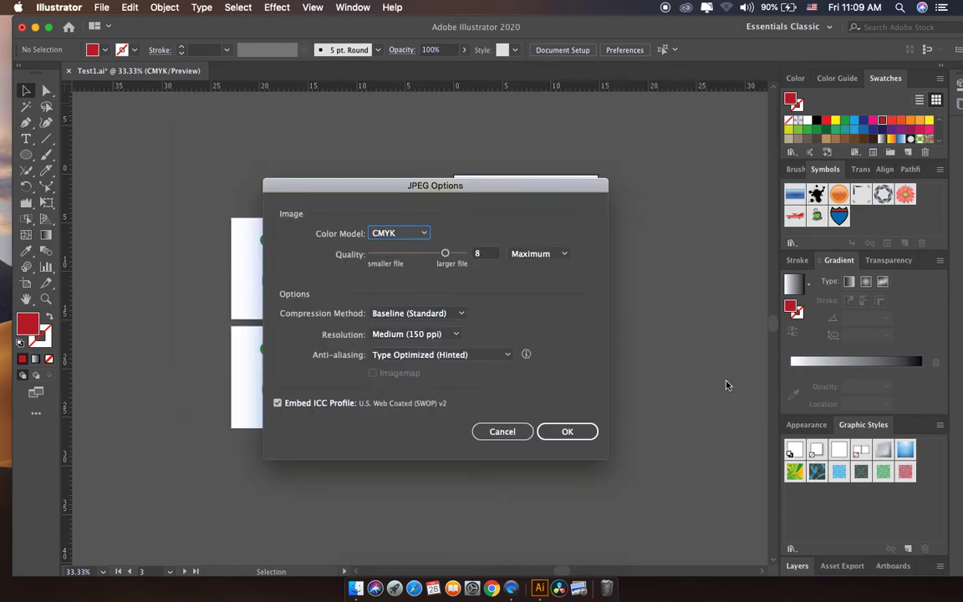
left_click(569, 431)
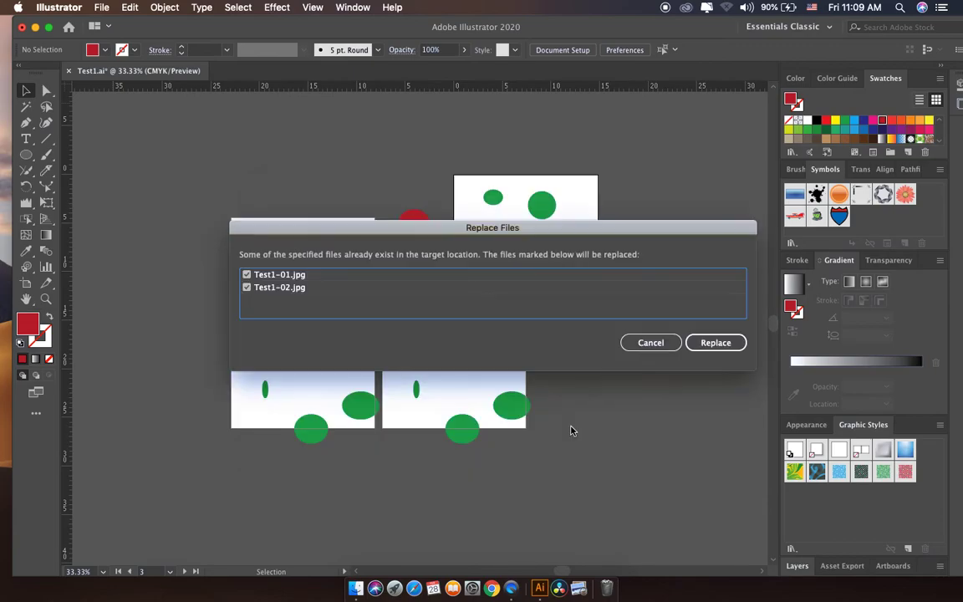
left_click(715, 344)
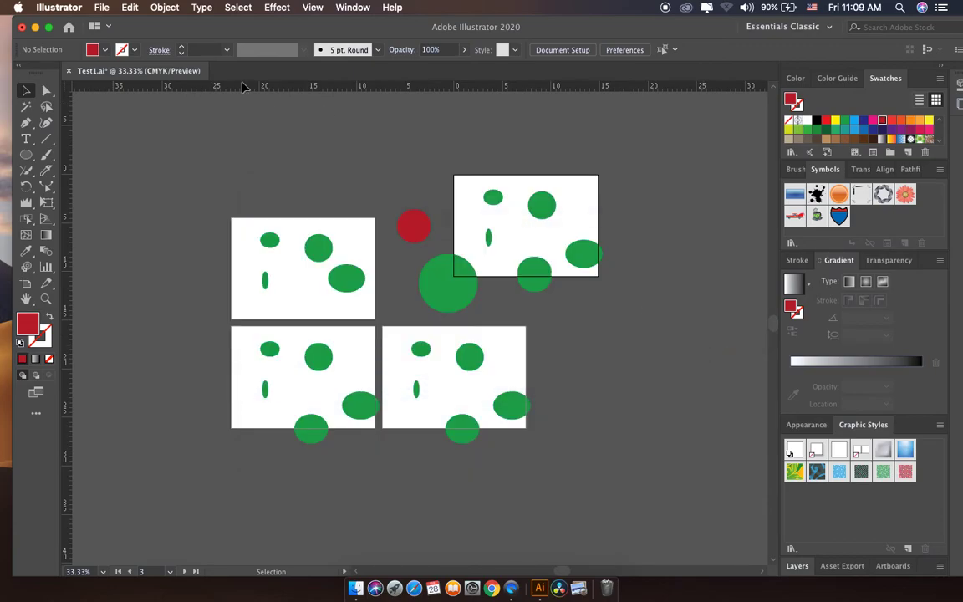
Step: Move Illustrator aside to reveal the desktop and check Test1.jpg in Preview, then close it
mouse_move(242, 29)
left_mouse_down()
mouse_move(47, 147)
mouse_move(70, 475)
left_mouse_up()
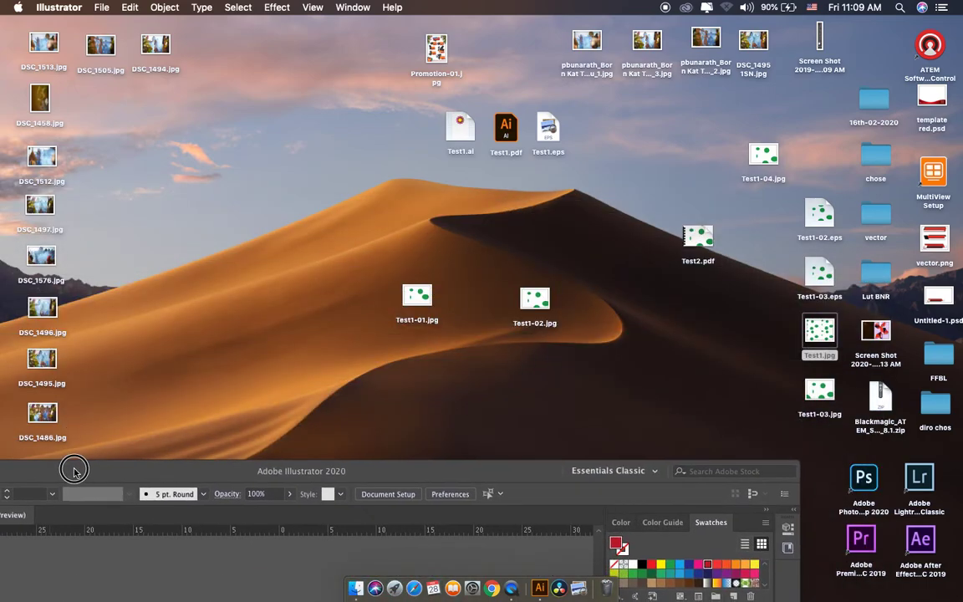
left_click_drag(70, 475, 140, 433)
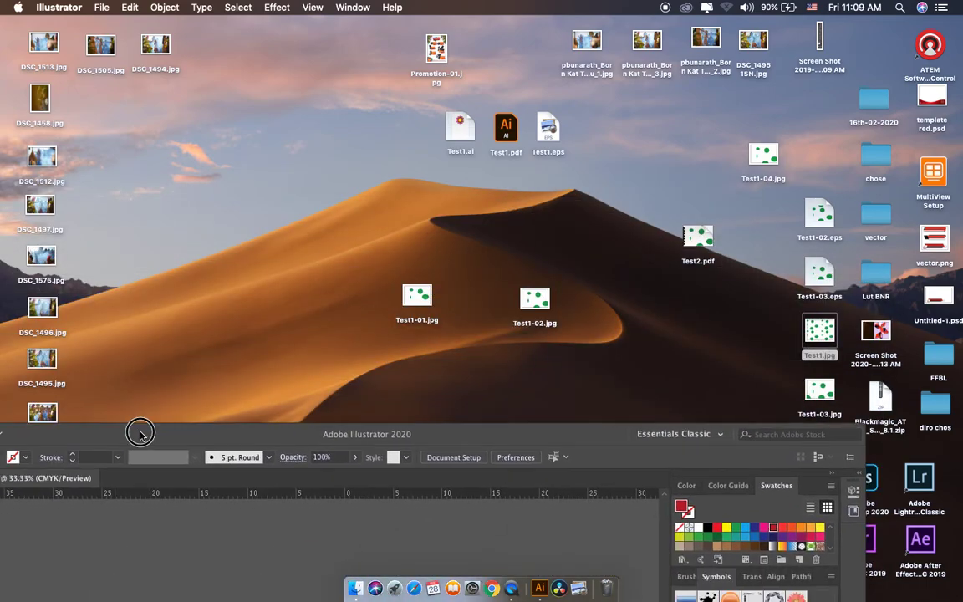
double_click(822, 327)
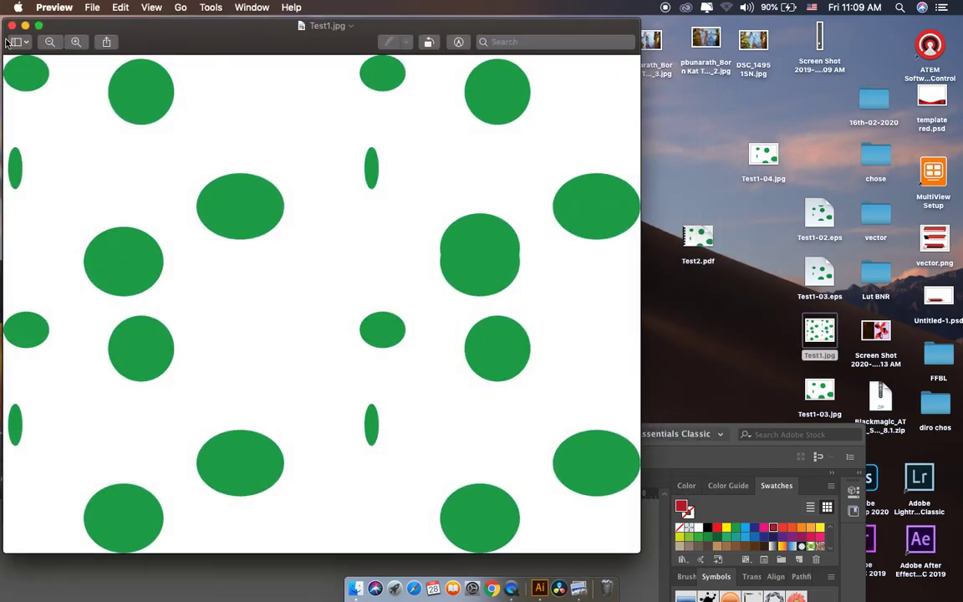
left_click(12, 26)
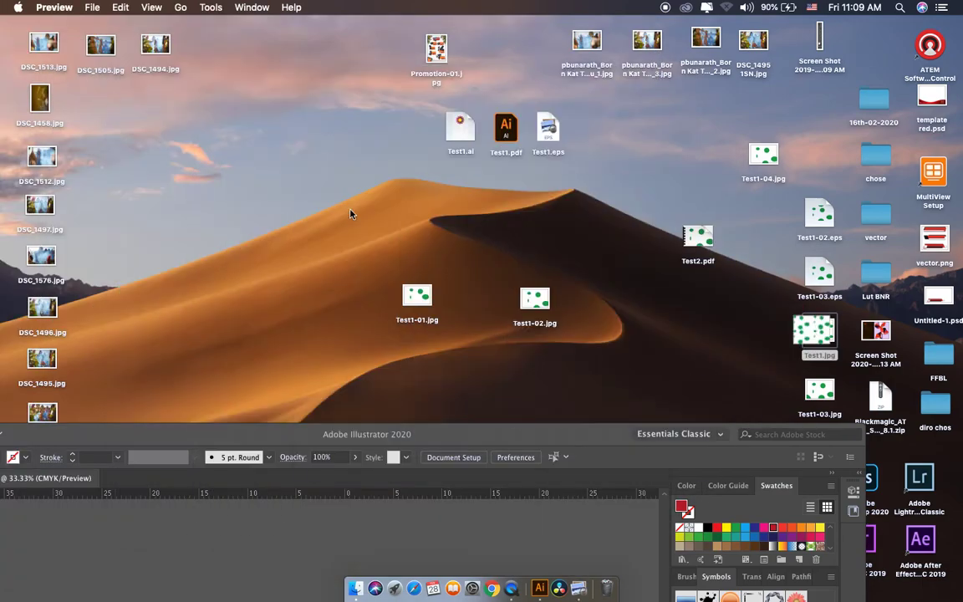
left_click(587, 445)
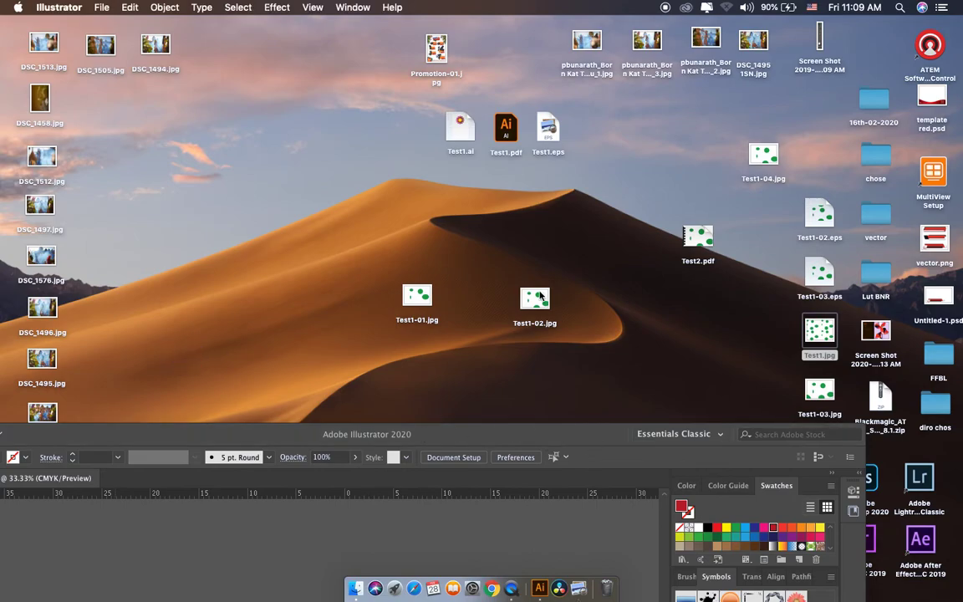
Step: Check Test1-02.jpg and Test1.jpg again in Preview, then maximise the Illustrator window
double_click(535, 297)
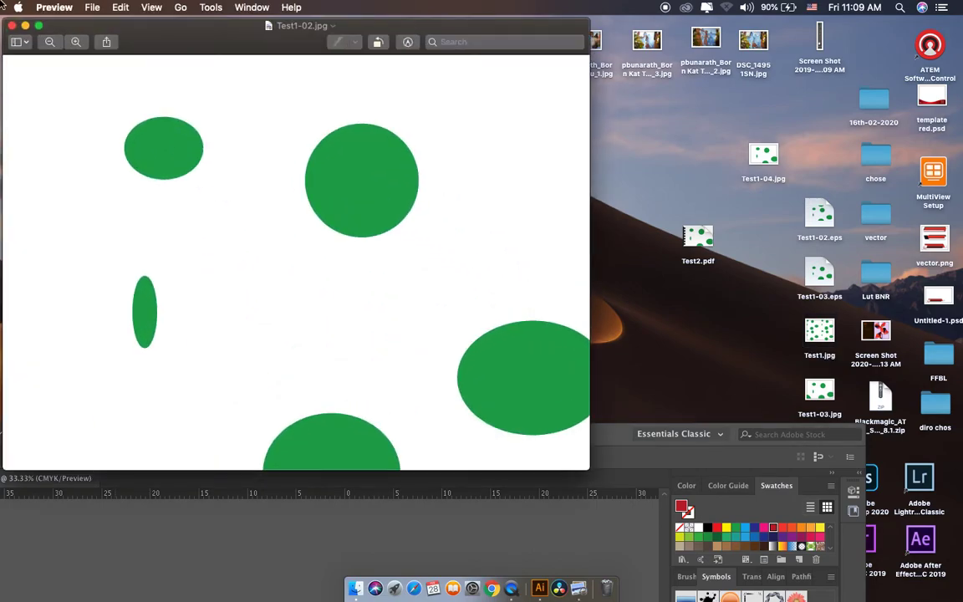
left_click(12, 26)
left_click(602, 437)
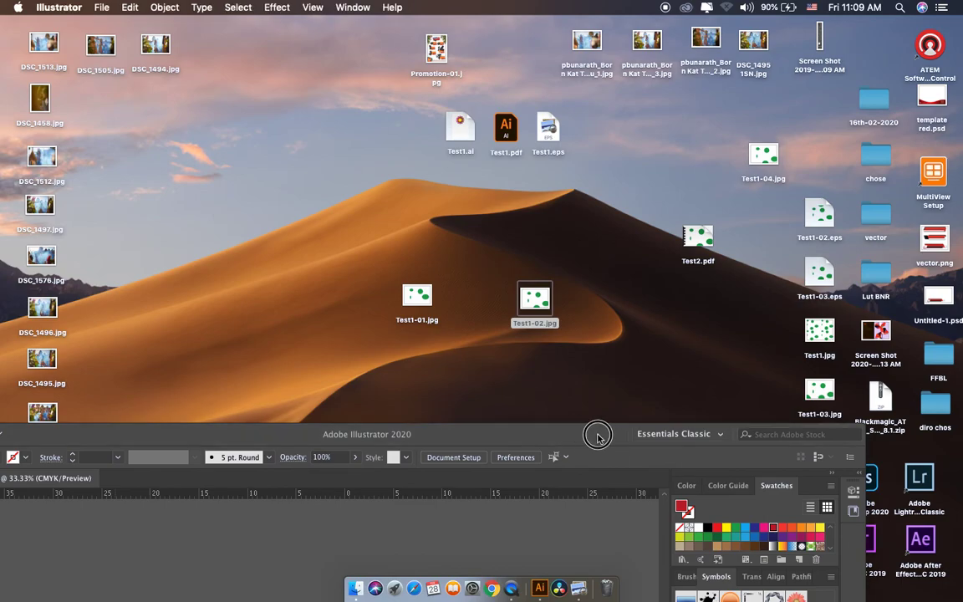
mouse_move(577, 434)
left_mouse_down()
mouse_move(185, 435)
mouse_move(410, 595)
mouse_move(510, 123)
mouse_move(610, 53)
mouse_move(365, 60)
mouse_move(281, 36)
left_mouse_up()
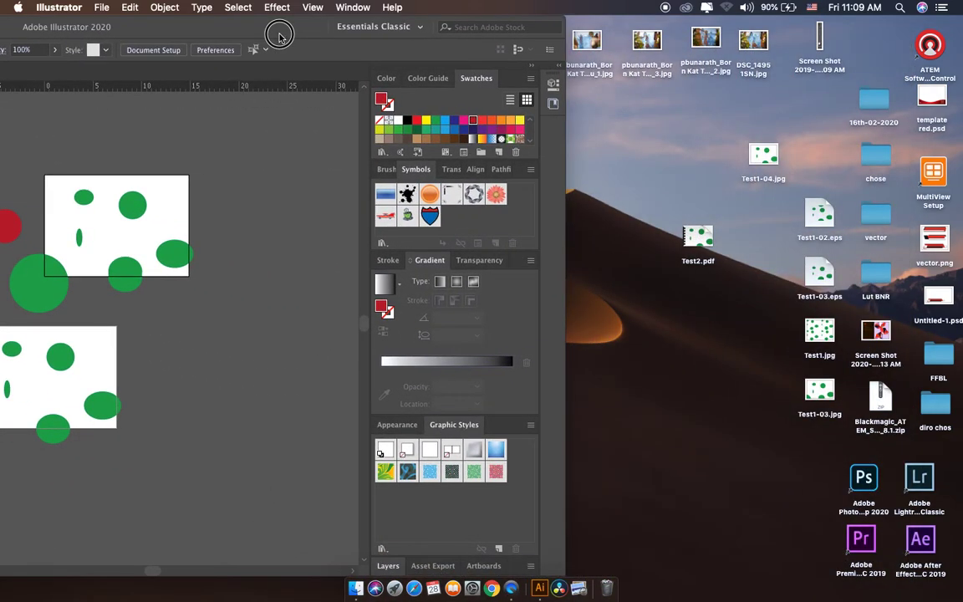
double_click(823, 332)
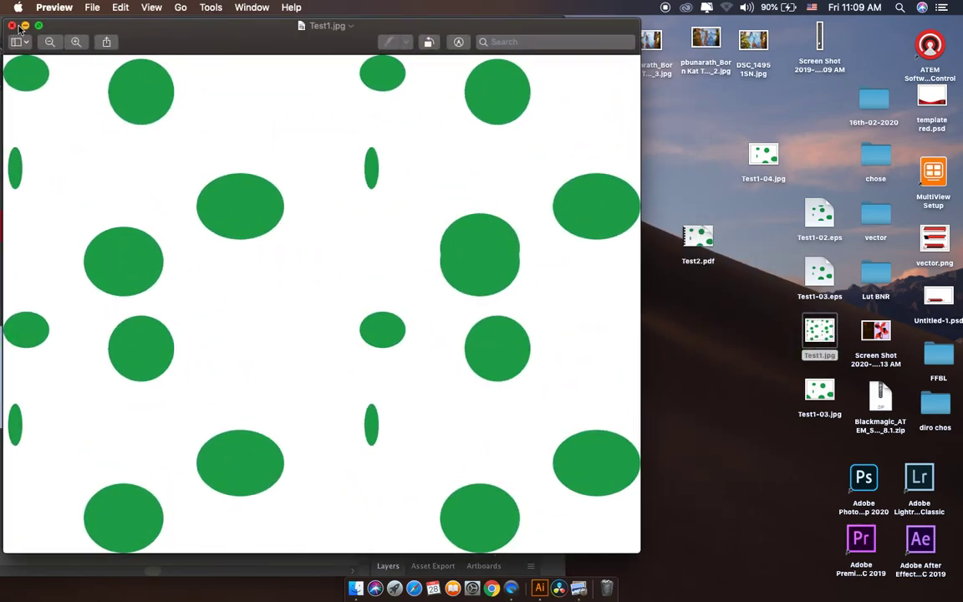
left_click(12, 26)
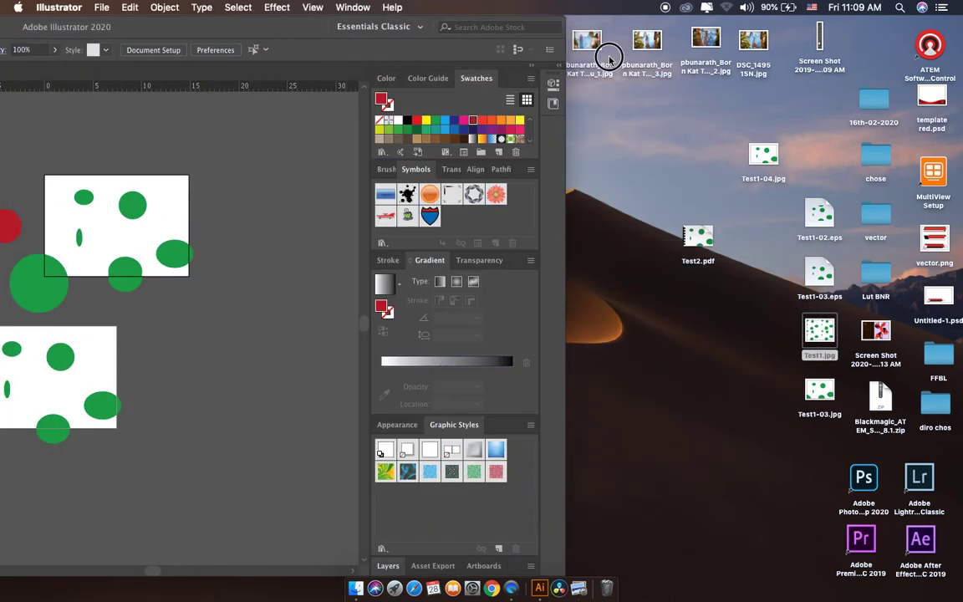
double_click(272, 23)
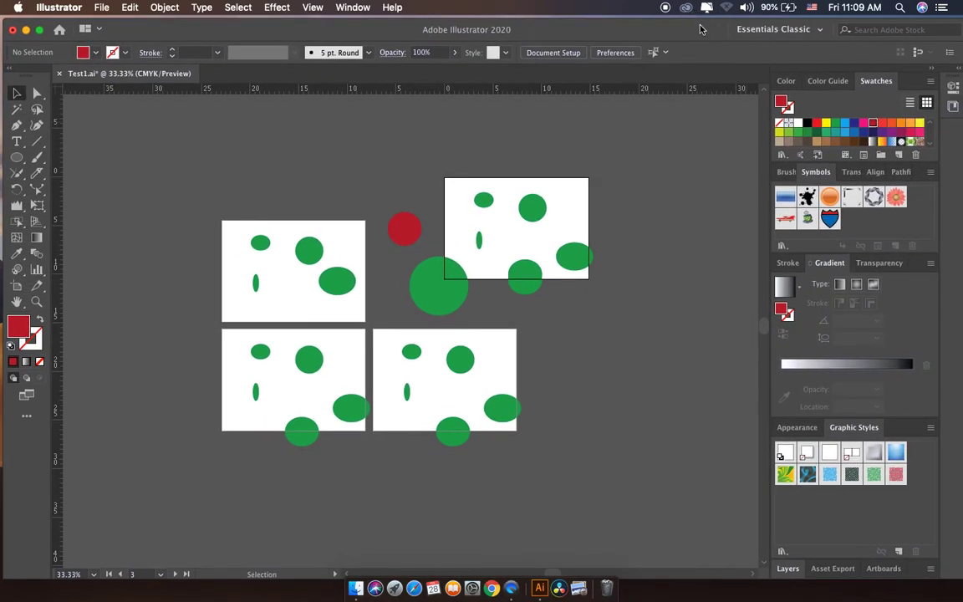
Step: Re-export with Use Artboards (All) as JPEG, replacing Test1-01.jpg through Test1-04.jpg on the Desktop
left_click(98, 9)
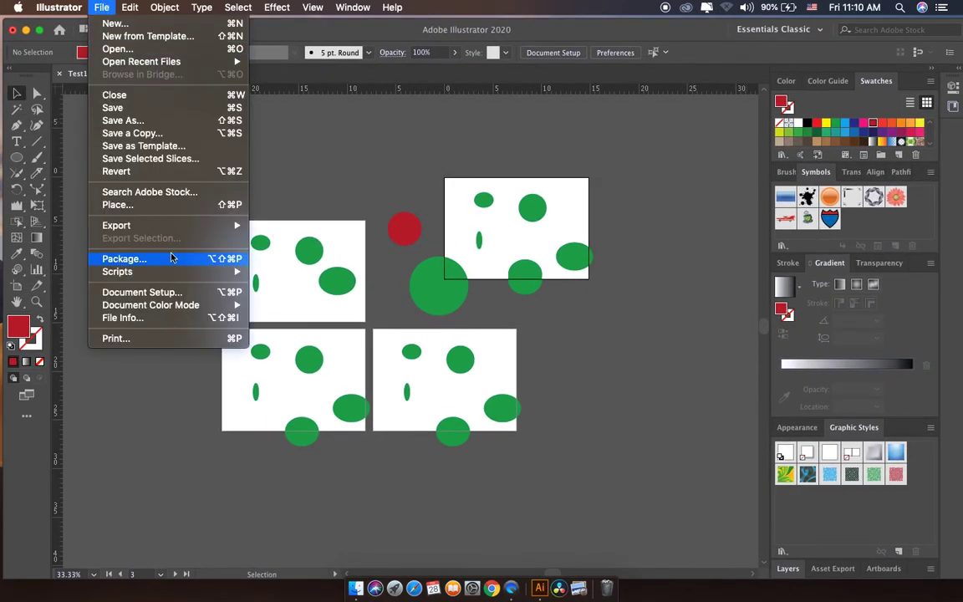
mouse_move(116, 225)
left_click(255, 234)
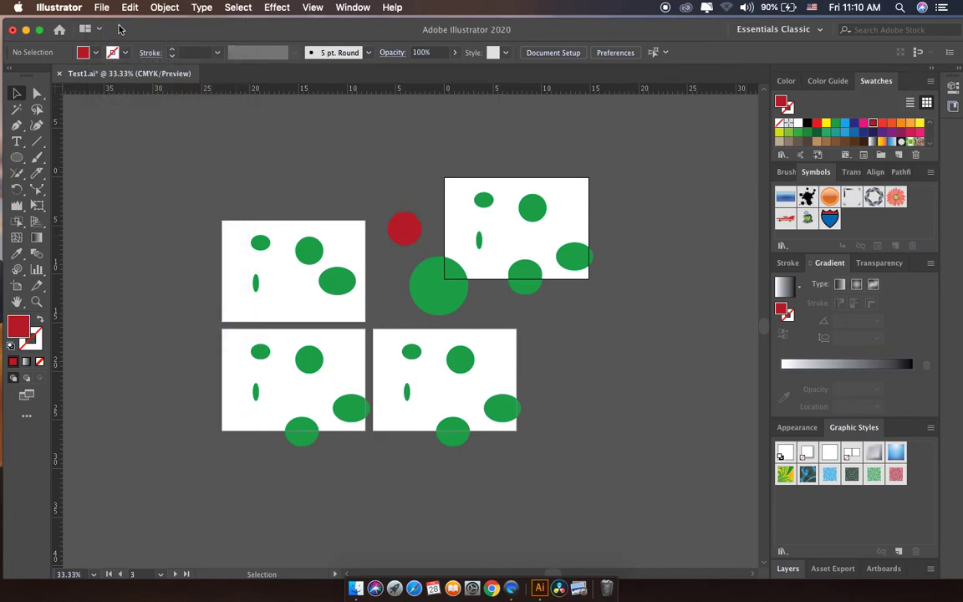
left_click(101, 7)
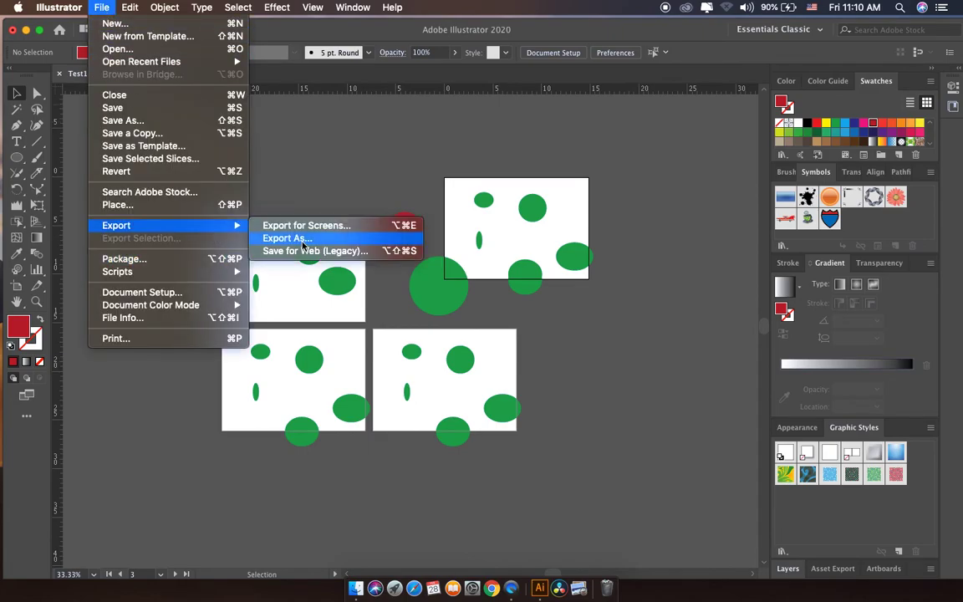
left_click(285, 238)
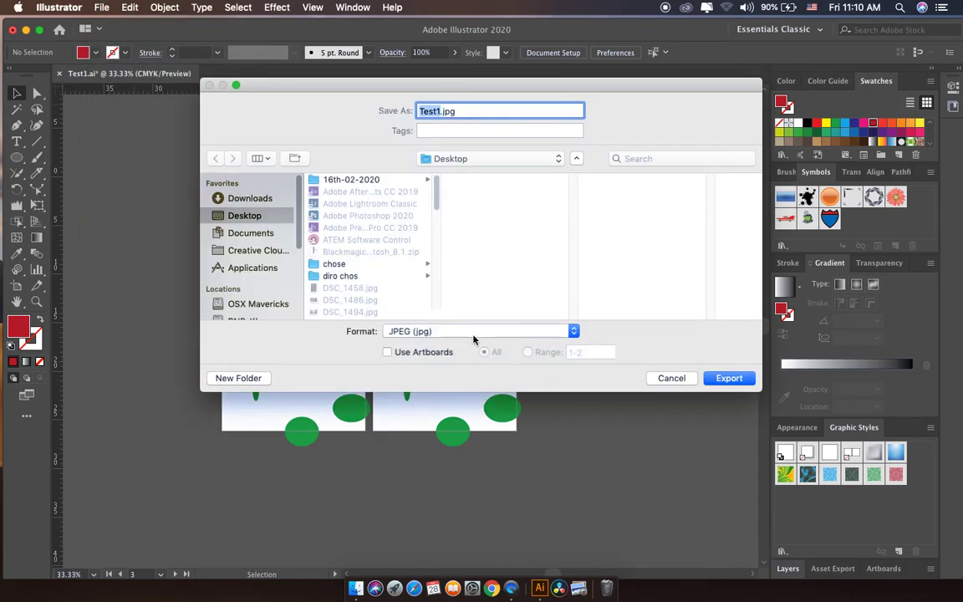
left_click(428, 355)
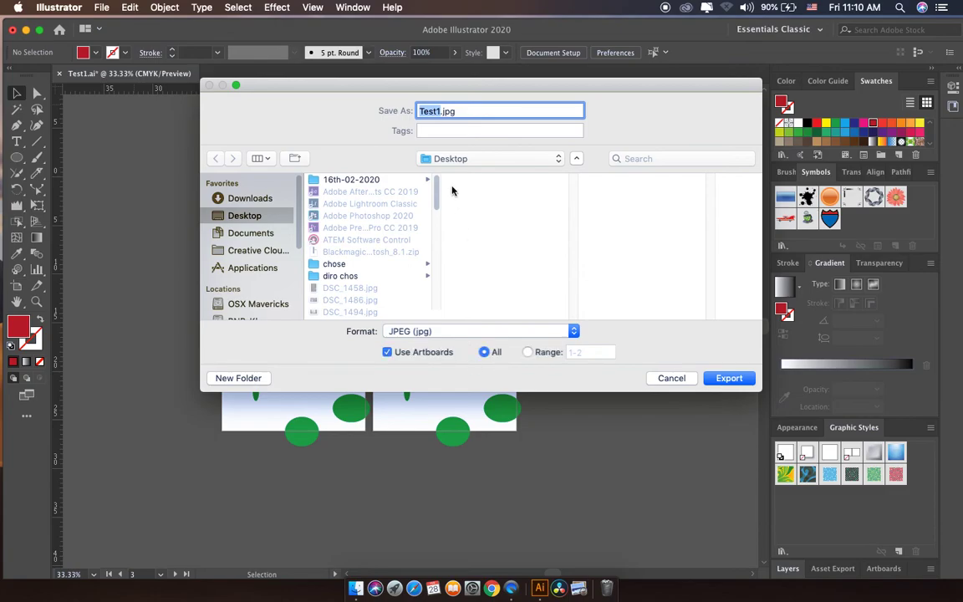
left_click(734, 378)
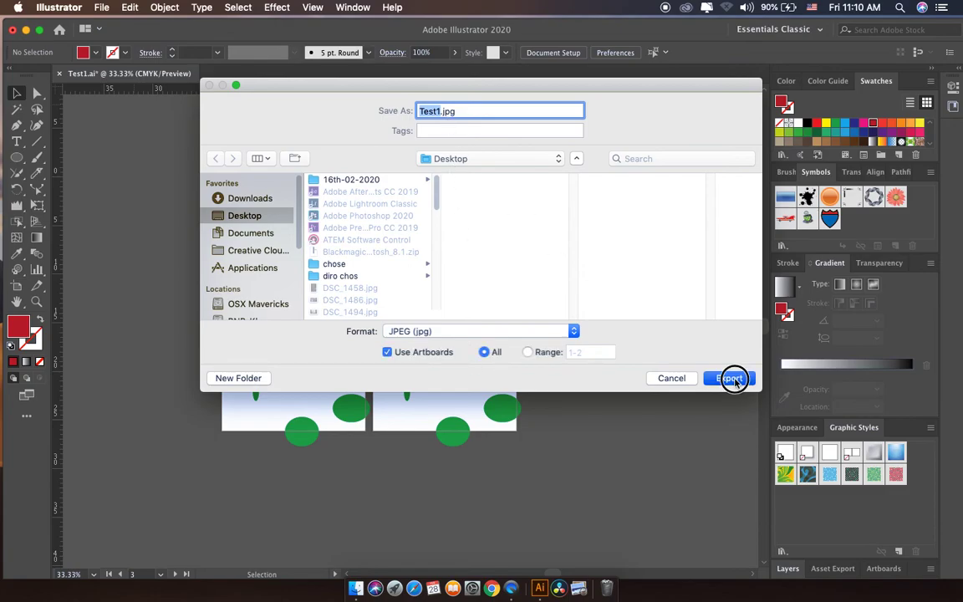
left_click(567, 431)
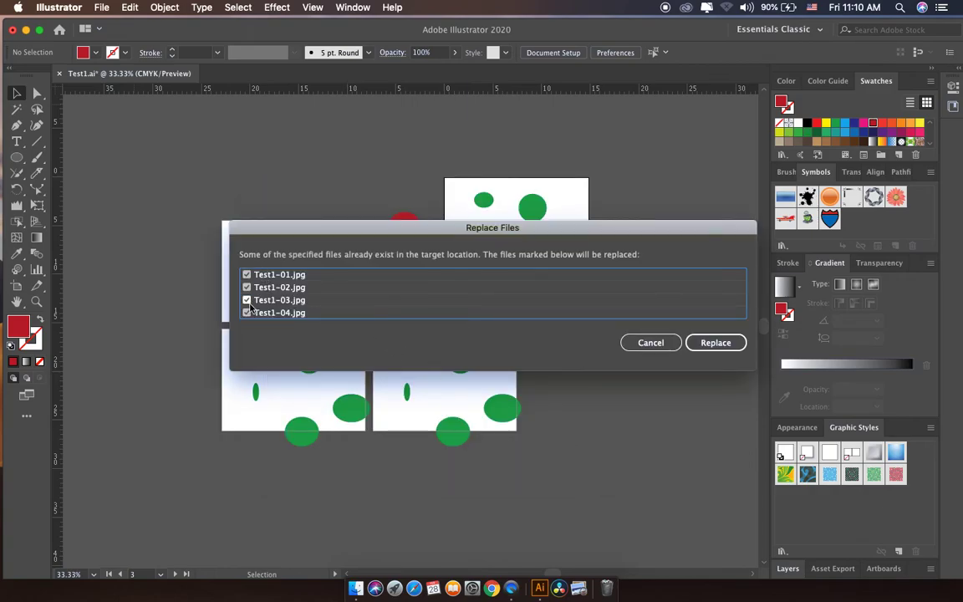
left_click(715, 343)
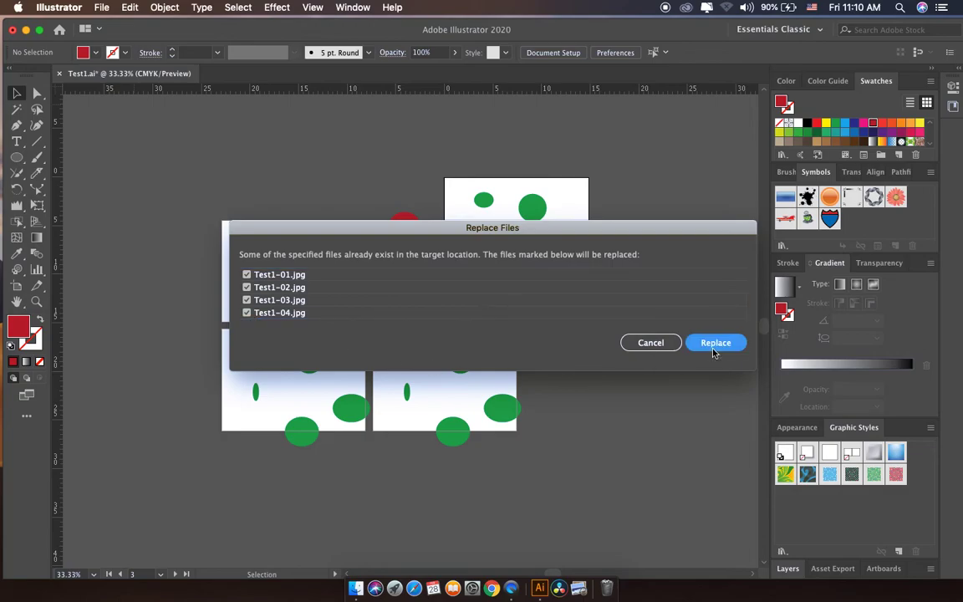
left_click(560, 31)
left_click_drag(559, 31, 550, 482)
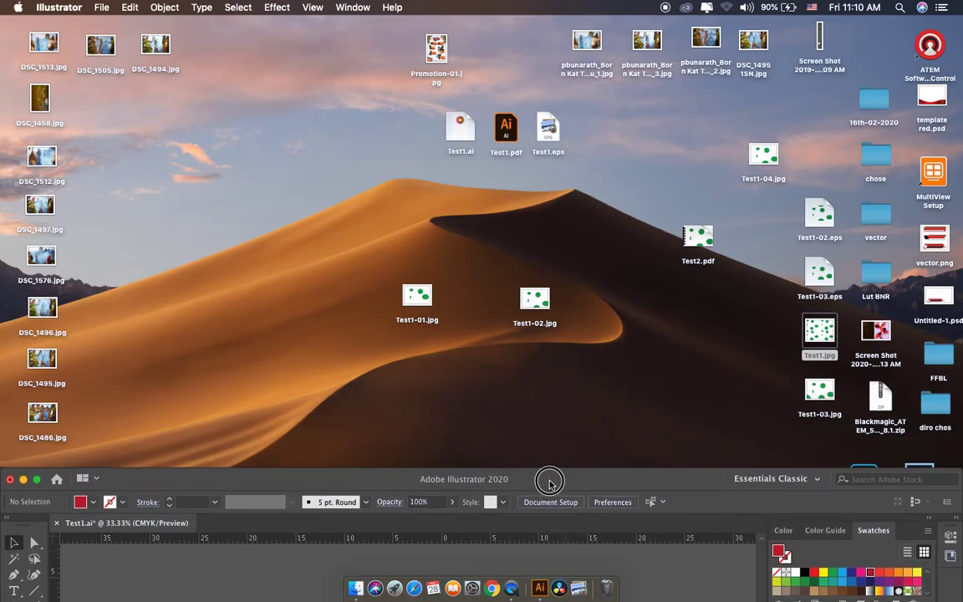
Step: Export the unsplit canvas as a single JPEG renamed Test22.jpg to the Desktop
left_click_drag(550, 482, 261, 464)
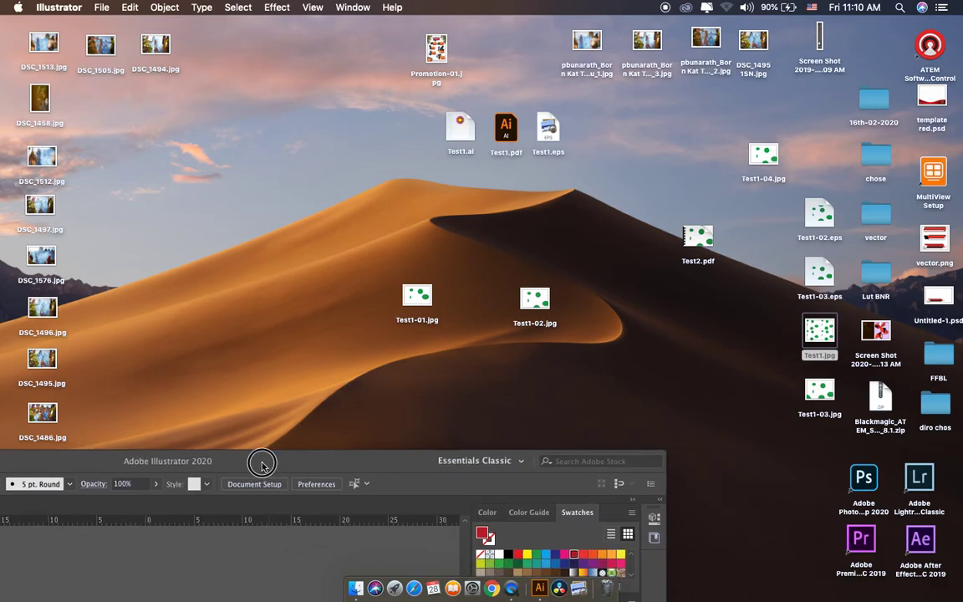
double_click(262, 463)
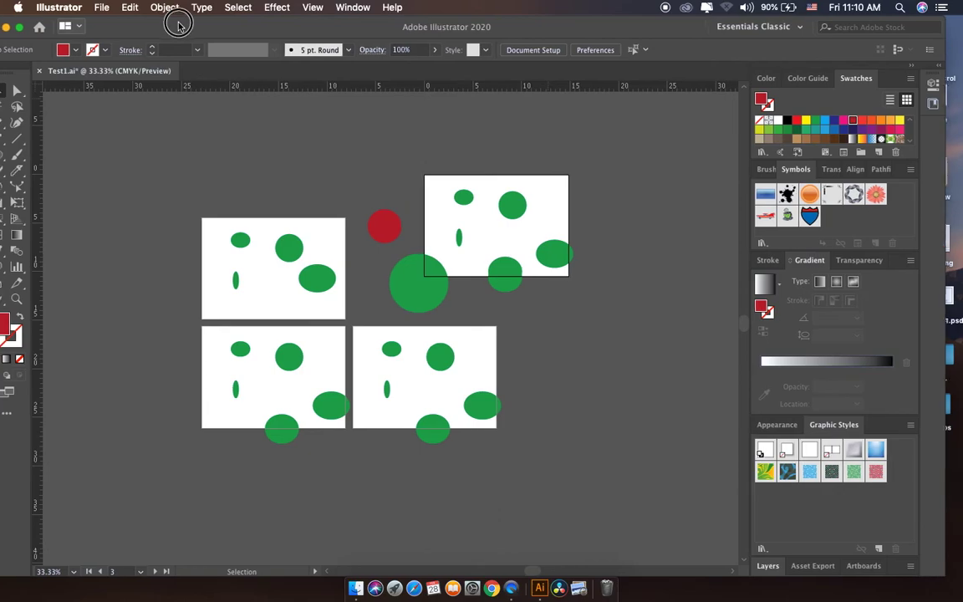
left_click(101, 7)
mouse_move(117, 226)
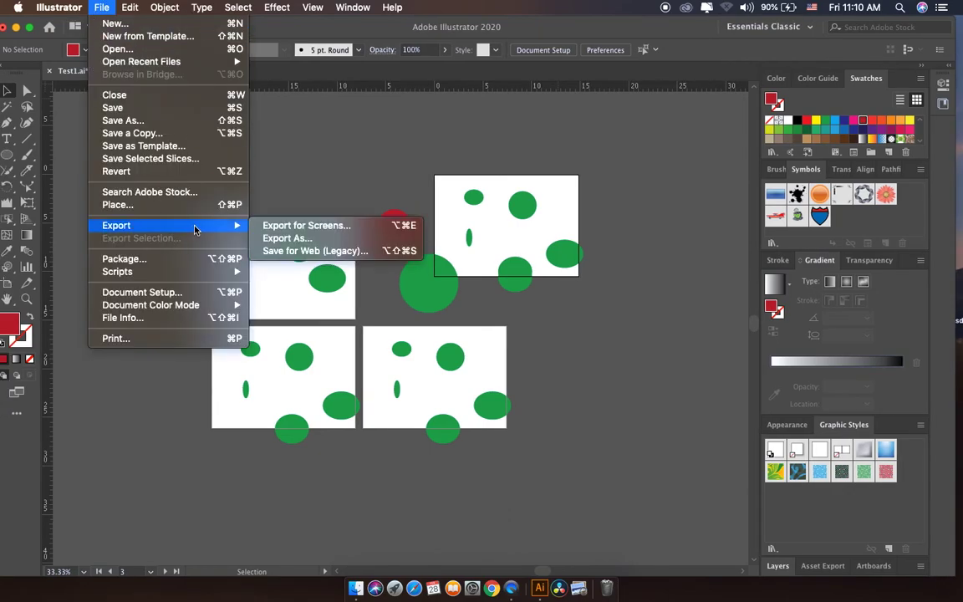
left_click(298, 239)
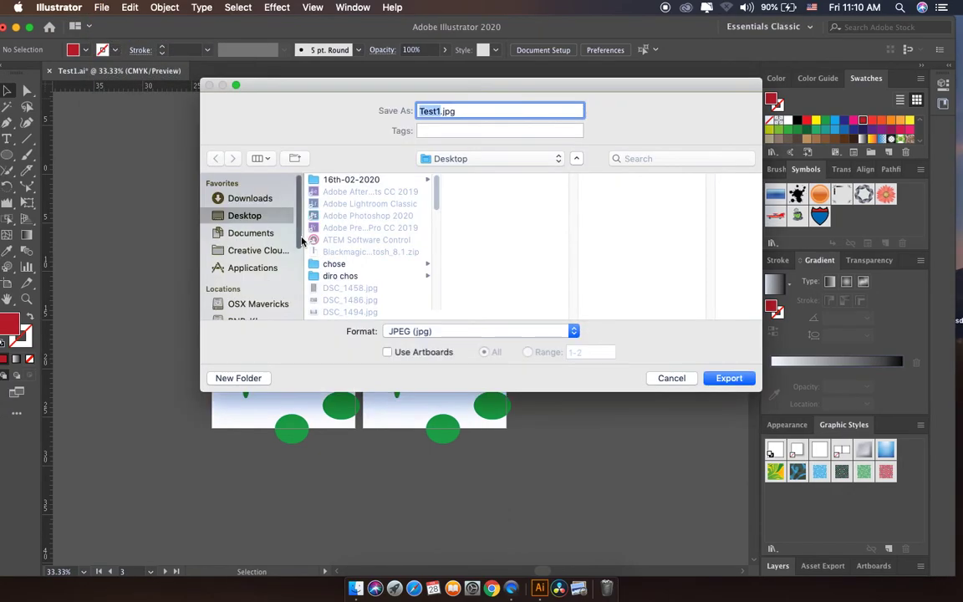
left_click(436, 111)
key("BackSpace")
type("22")
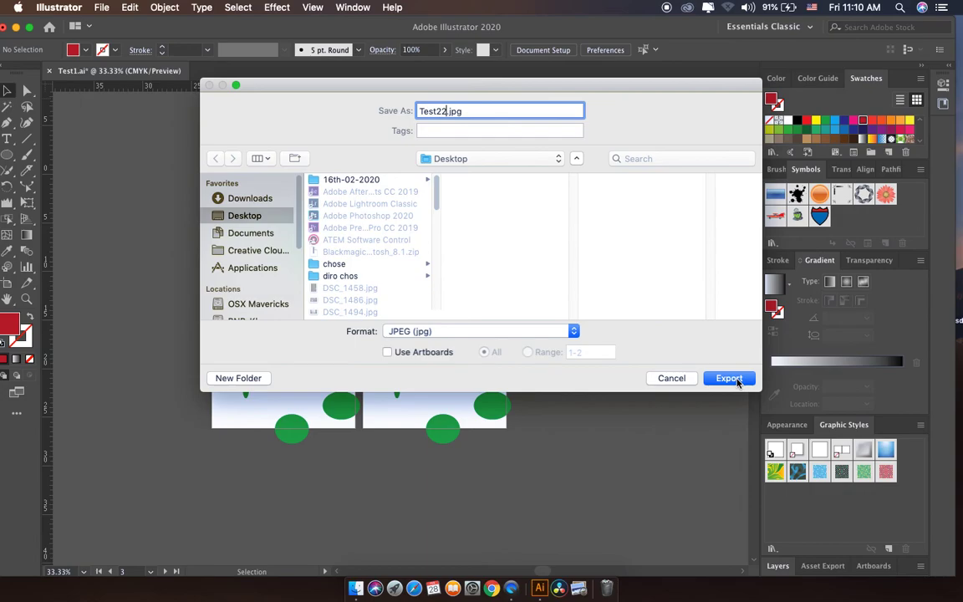
left_click(741, 381)
left_click(576, 433)
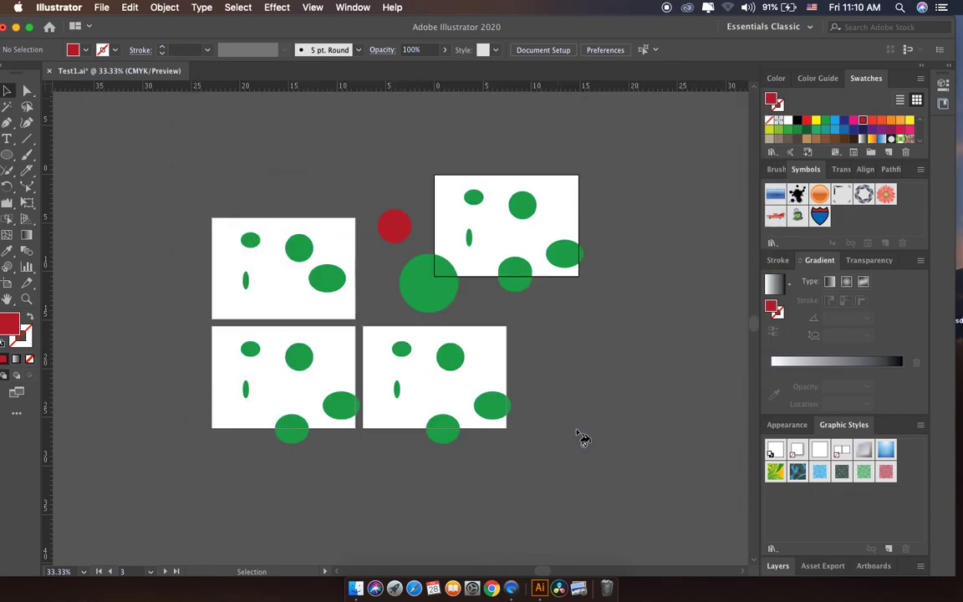
mouse_move(640, 29)
left_mouse_down()
mouse_move(393, 466)
mouse_move(394, 544)
left_mouse_up()
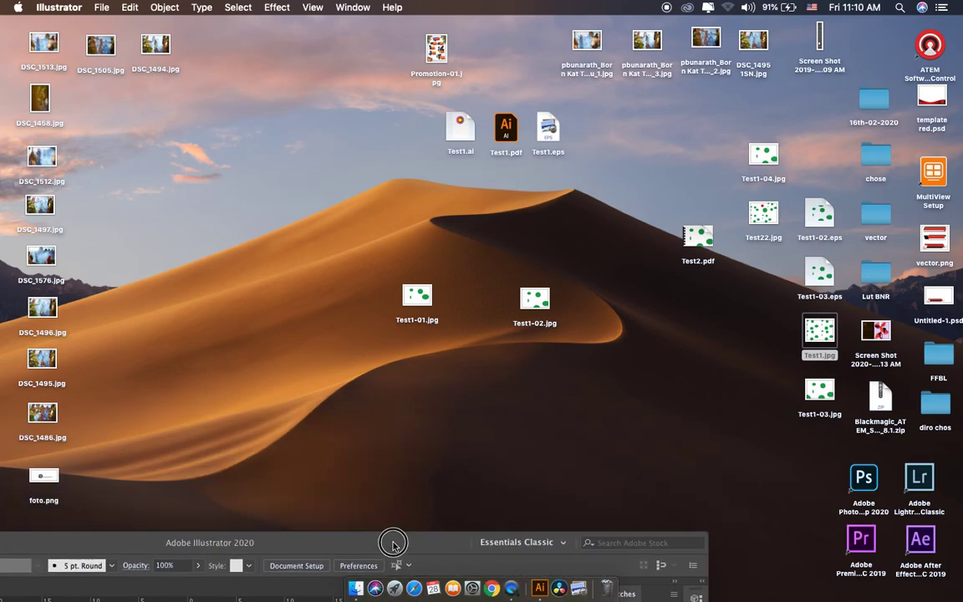
Step: View Test22.jpg in Preview to confirm the green ellipses and red circle, then bring Test1.ai forward
mouse_move(393, 544)
left_mouse_down()
mouse_move(456, 473)
mouse_move(516, 365)
mouse_move(624, 293)
left_mouse_up()
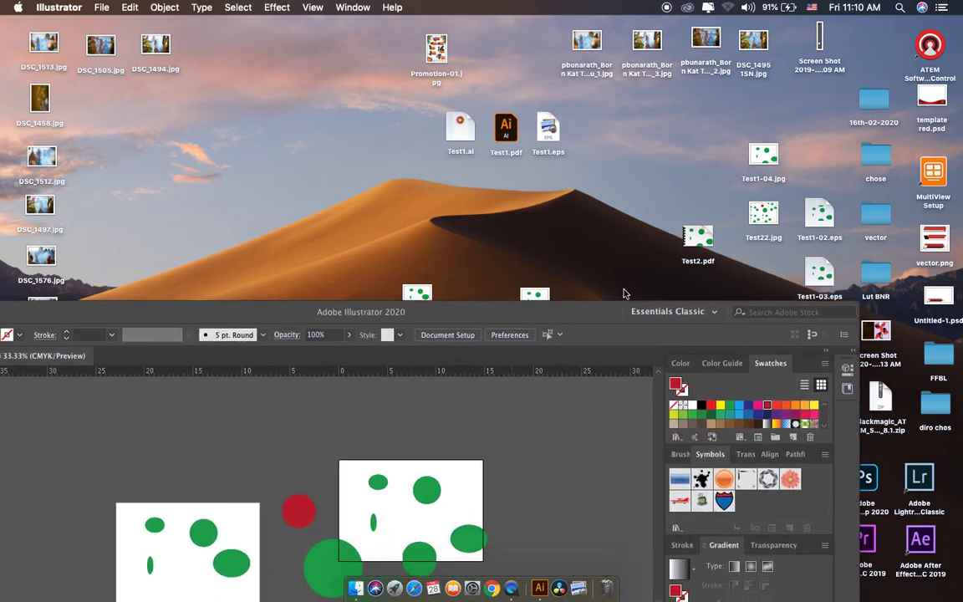
double_click(778, 217)
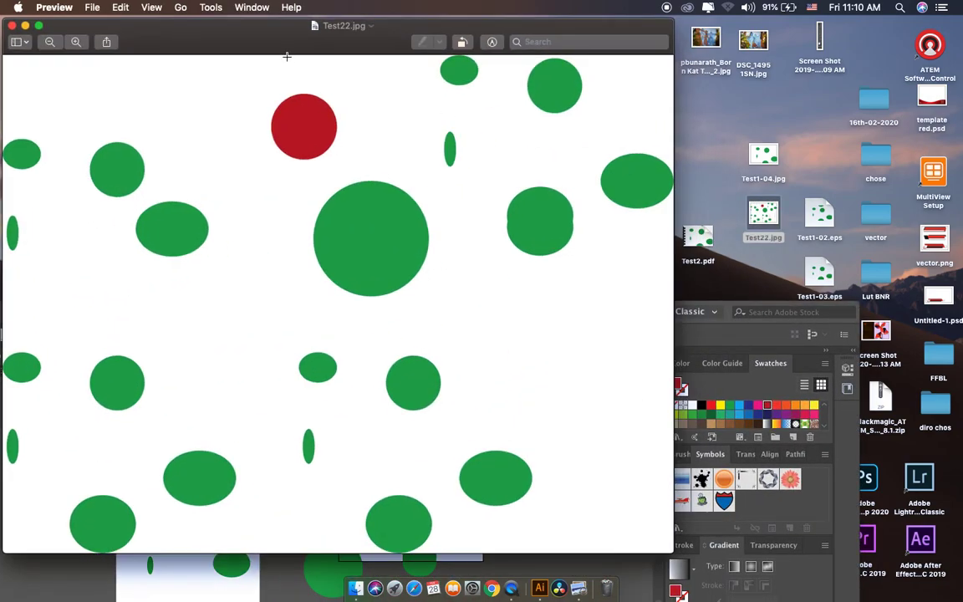
left_click_drag(284, 31, 389, 28)
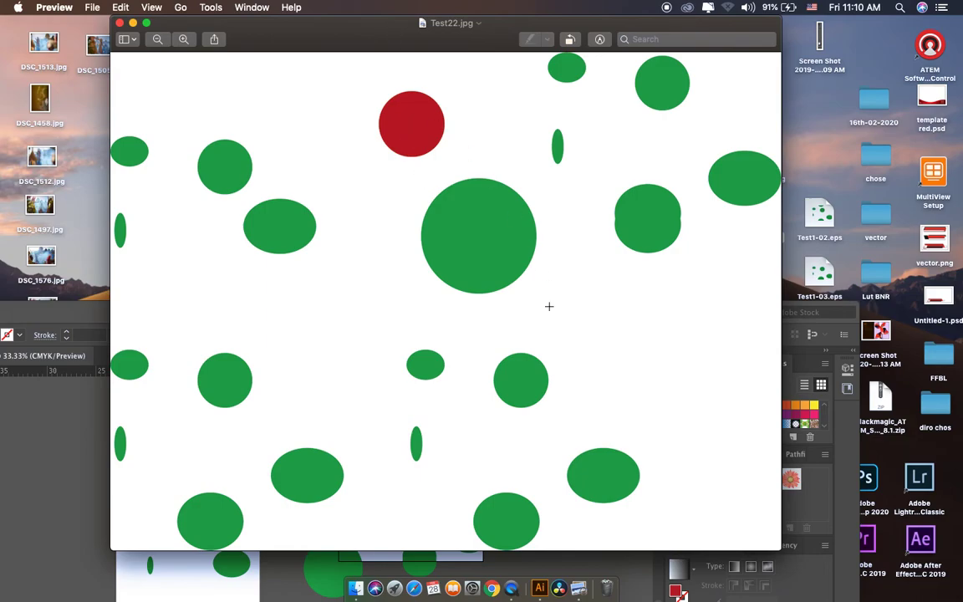
left_click(539, 588)
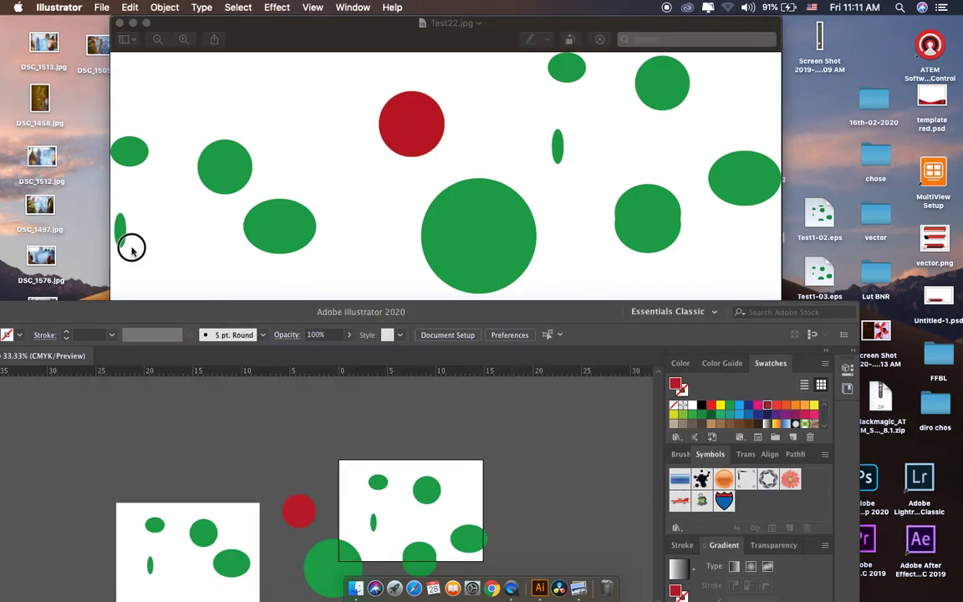
left_click_drag(183, 312, 335, 7)
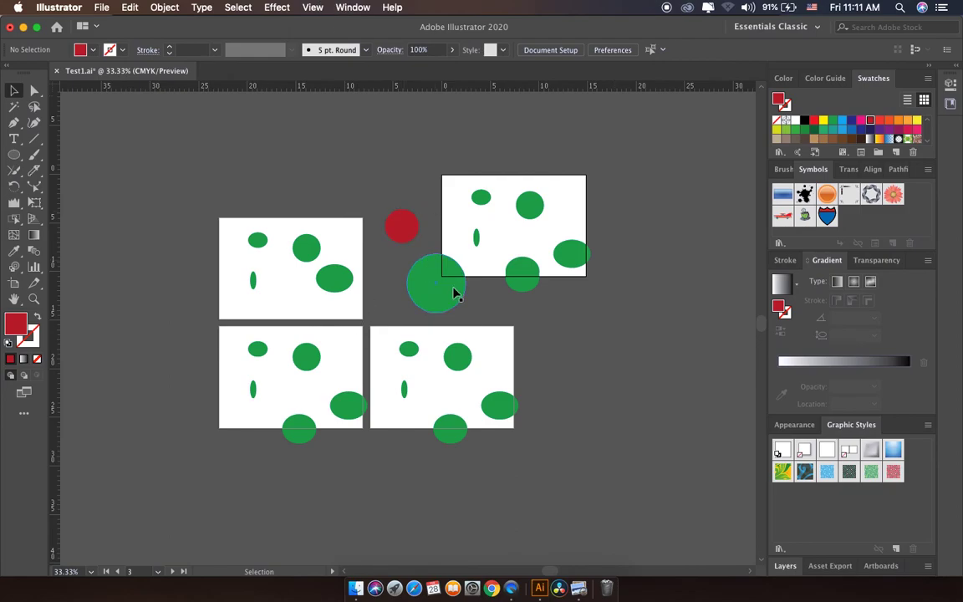
Step: Place the red circle on the top-left artboard's right edge
left_click(374, 31)
mouse_move(374, 31)
left_mouse_down()
mouse_move(351, 359)
mouse_move(368, 8)
left_mouse_up()
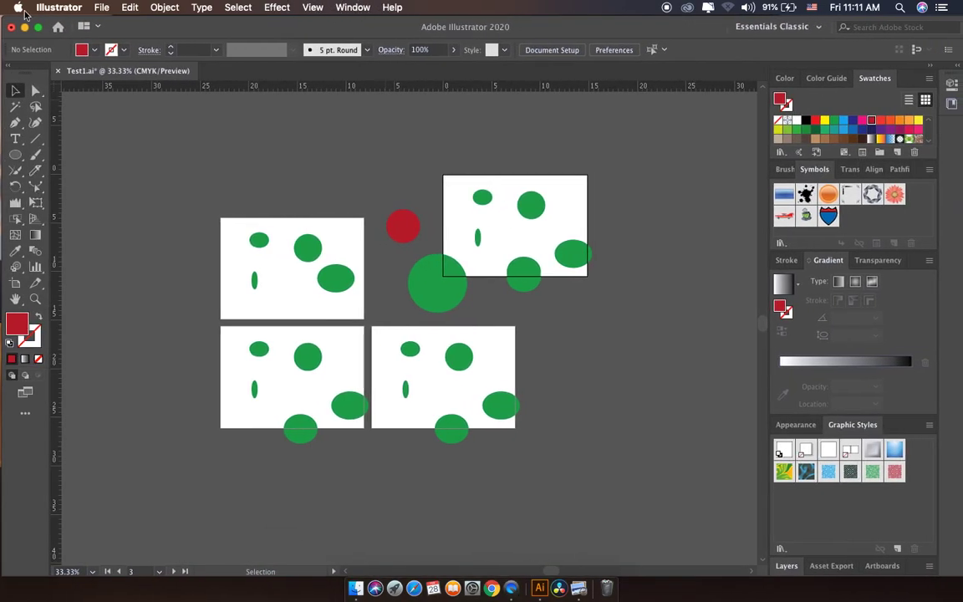
left_click_drag(409, 231, 369, 330)
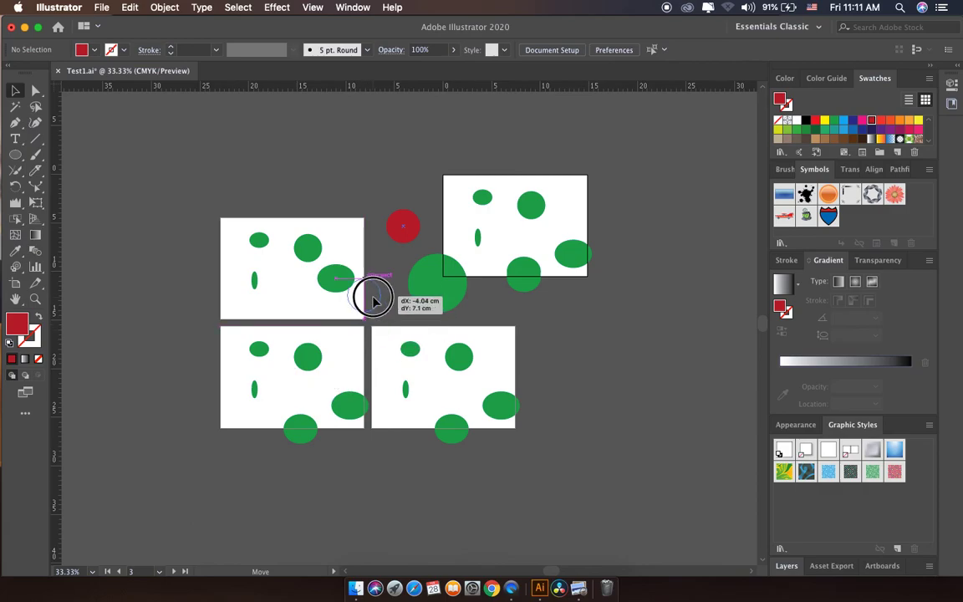
left_click_drag(369, 330, 365, 301)
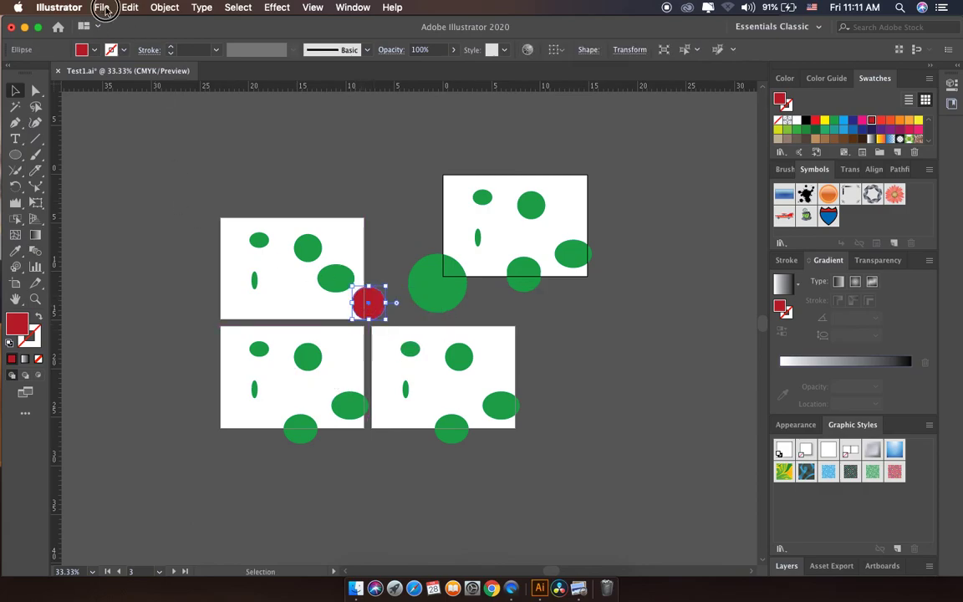
Step: Re-export artboards 1-4 as separate JPEGs, replacing the existing Test1 files
left_click(101, 8)
mouse_move(117, 225)
left_click(320, 240)
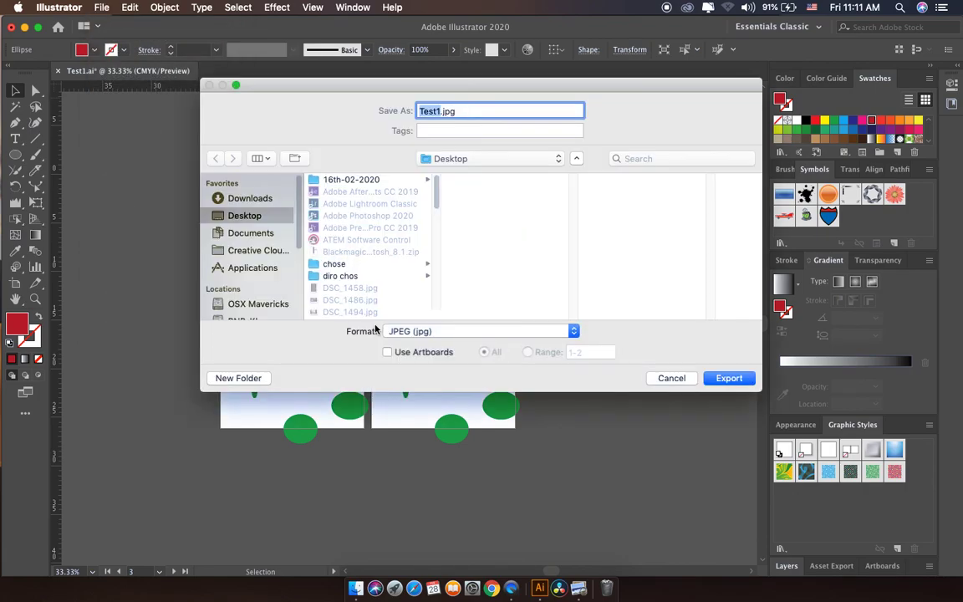
left_click(386, 352)
left_click(529, 352)
left_click(589, 353)
key("BackSpace")
type("4")
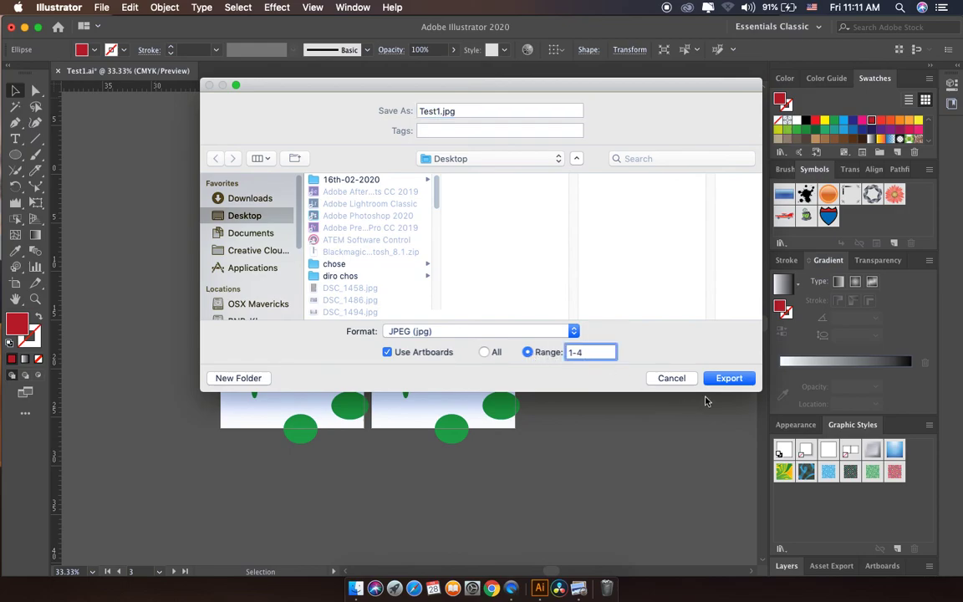
left_click(719, 382)
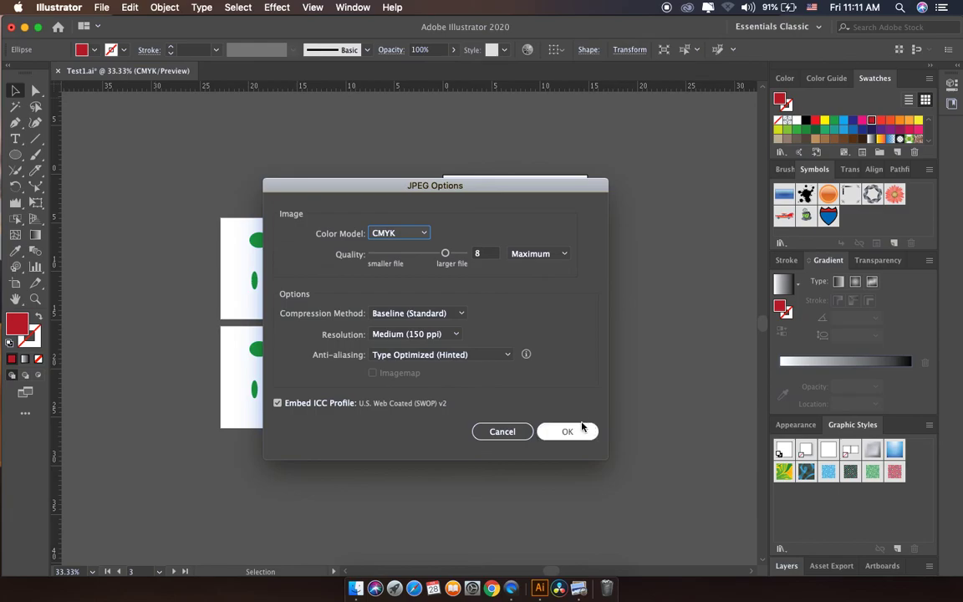
left_click(583, 432)
left_click(704, 343)
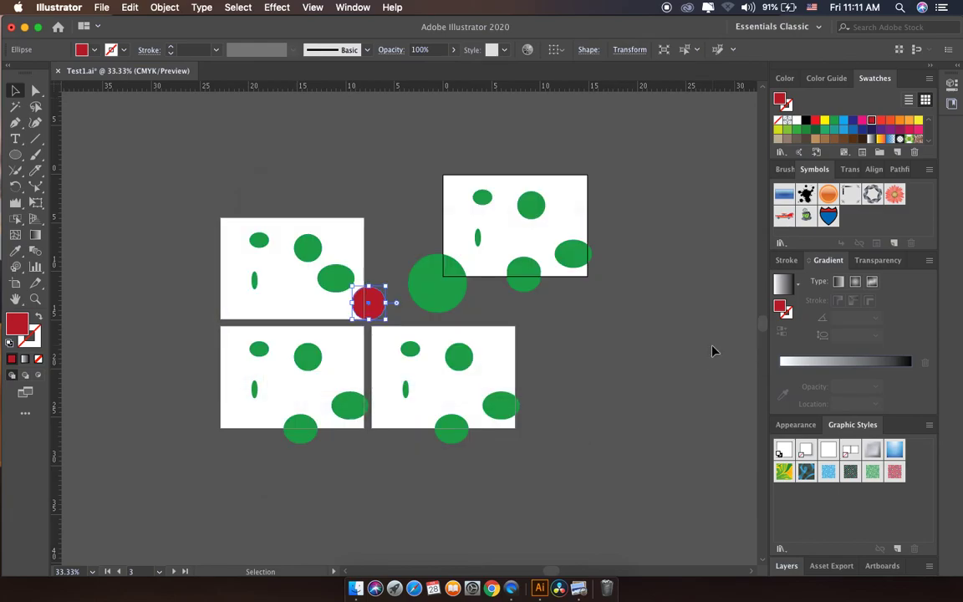
left_click(24, 27)
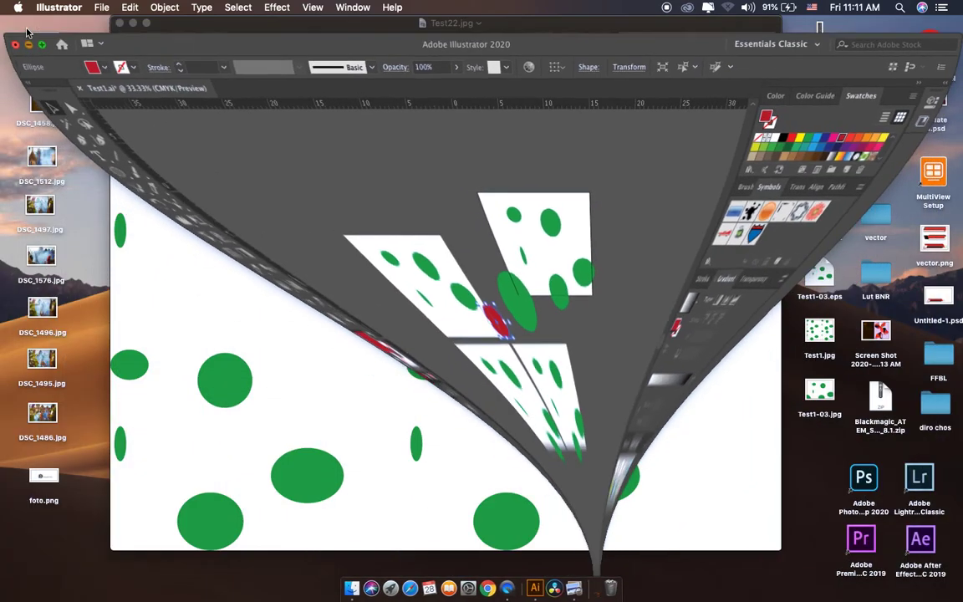
Step: Close the Test22.jpg preview and line up Test1-02, Test1-03 and Test1-04 beside Test1-01
left_click(120, 24)
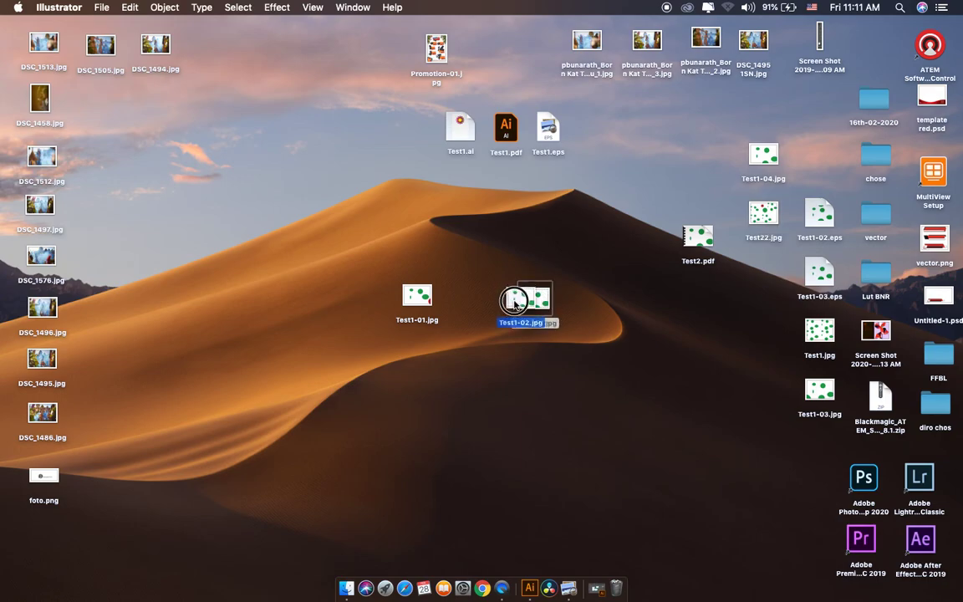
left_click_drag(542, 317, 488, 315)
left_click_drag(819, 392, 557, 312)
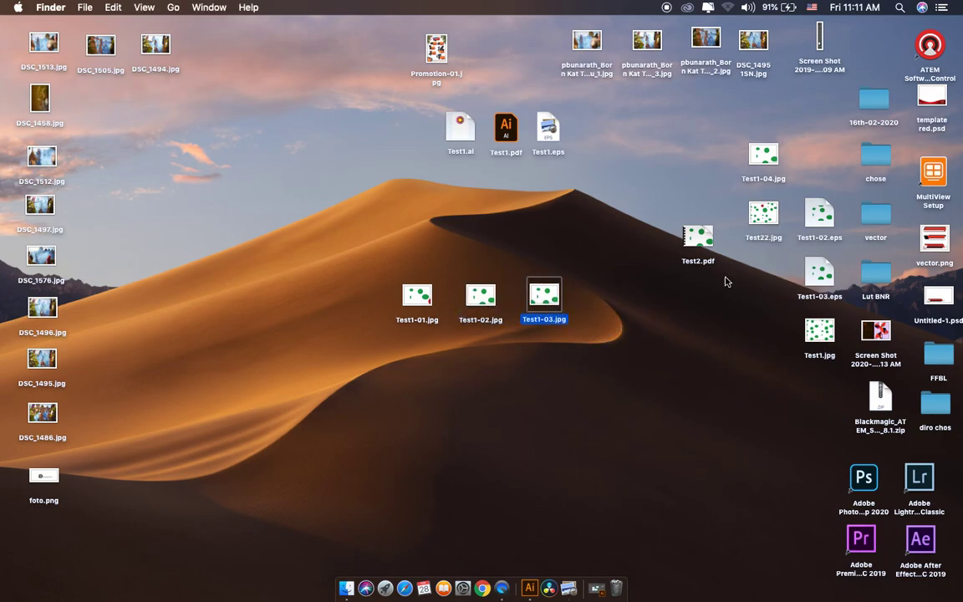
left_click_drag(764, 154, 601, 294)
Step: View Test1-01.jpg in Preview, close Test1.ai without saving, then close the preview
double_click(422, 306)
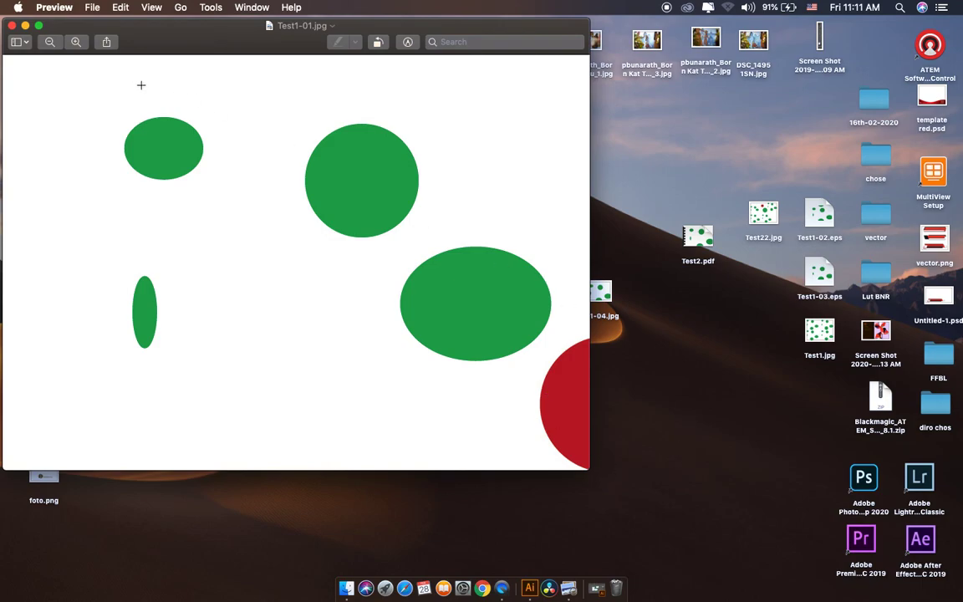
left_click(596, 588)
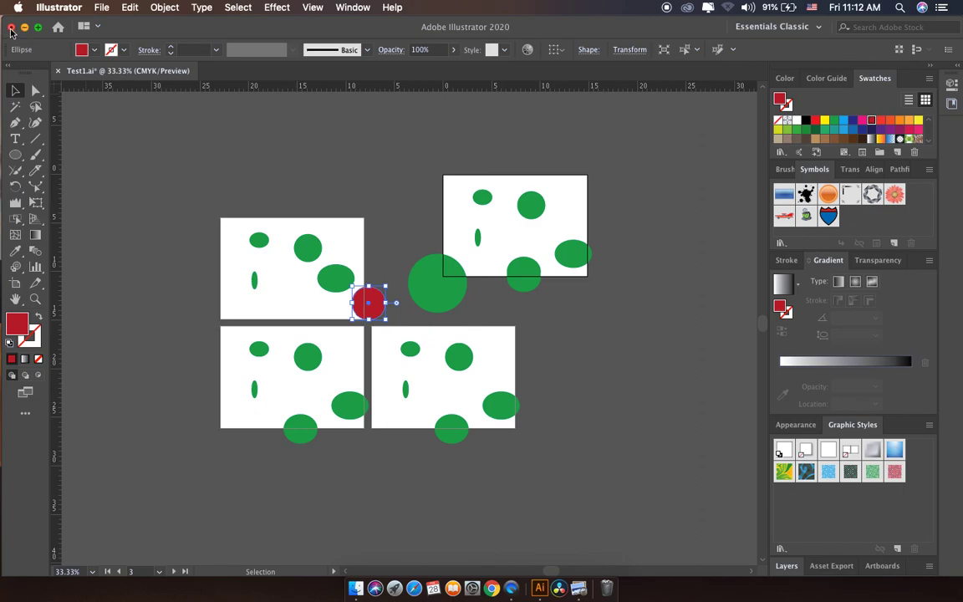
left_click(11, 27)
left_click(483, 330)
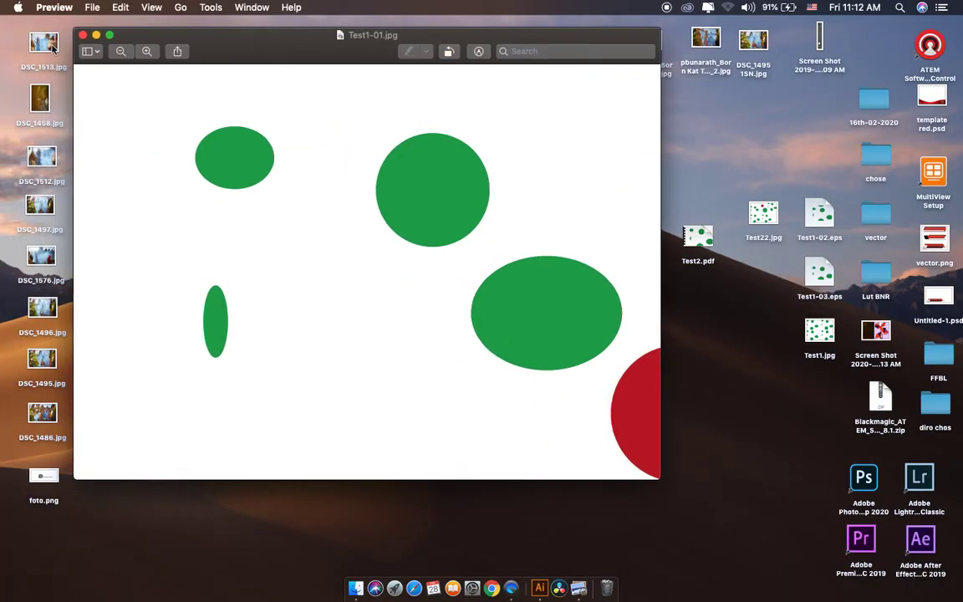
left_click(88, 34)
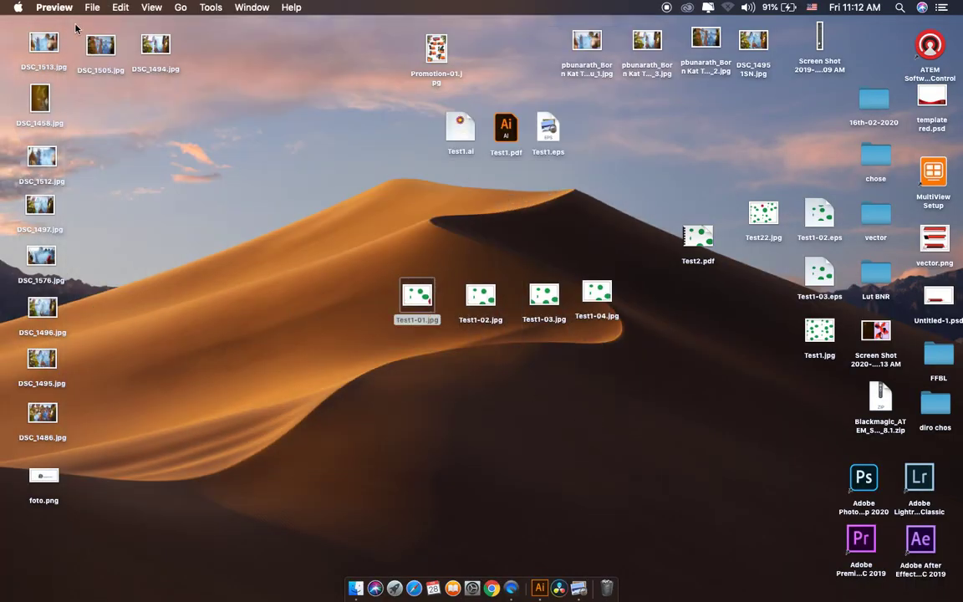